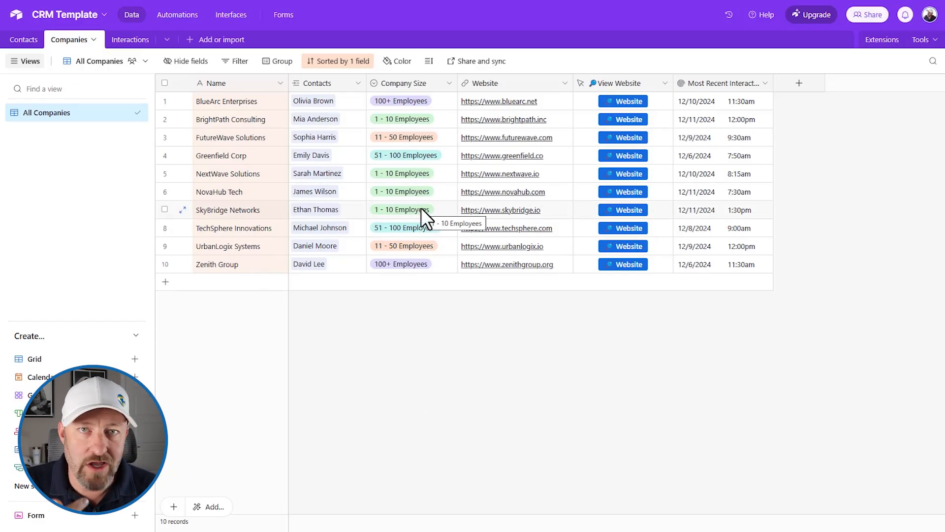
# - Look through the Contacts, Companies and Interactions tables of the CRM Template base, ending on Contacts
pyautogui.click(20, 36)
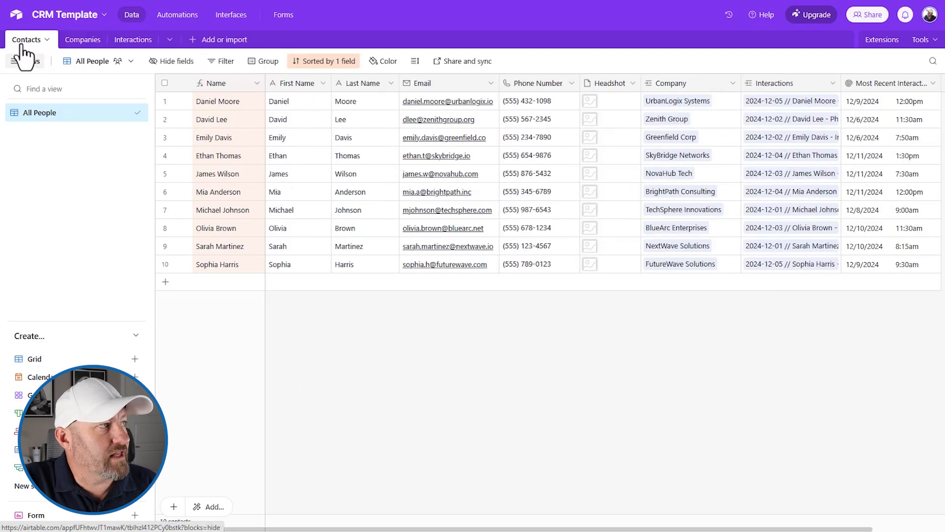
pyautogui.click(83, 41)
pyautogui.click(129, 42)
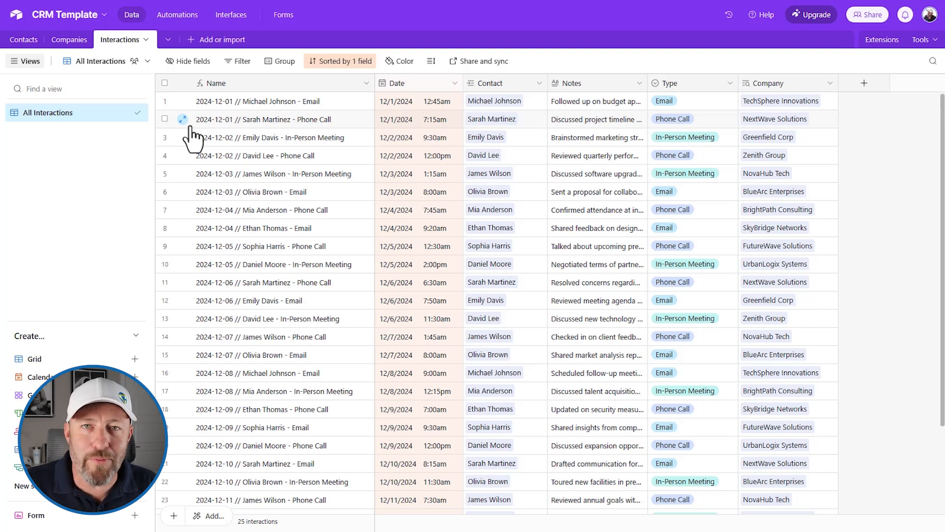
pyautogui.click(24, 40)
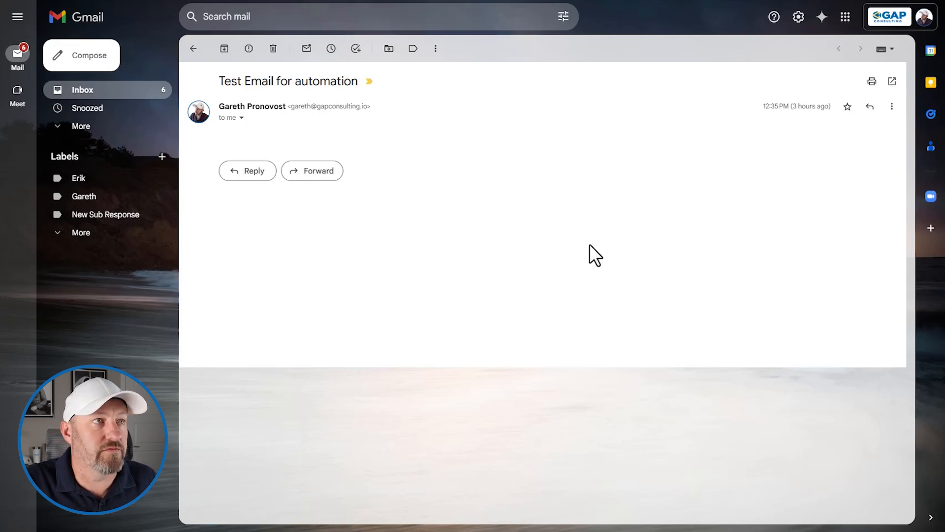
# - In Gmail, start a new Ply add-on for Gmail (Workspace) and connect it with the existing Gmail account connection
pyautogui.click(783, 1)
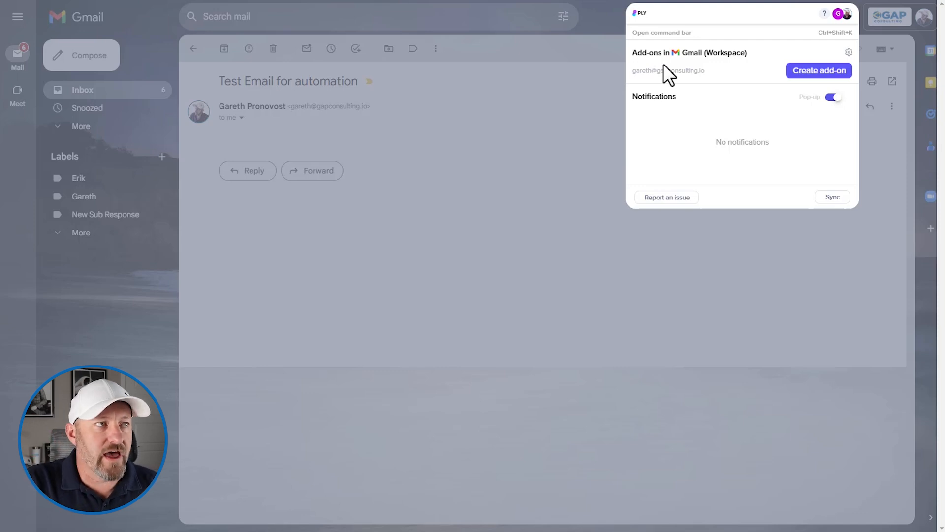
pyautogui.click(795, 73)
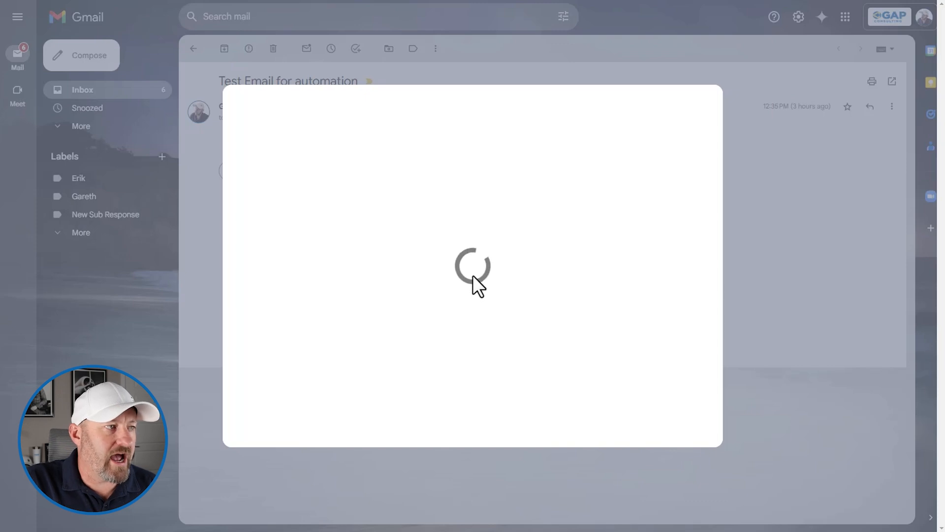
pyautogui.click(390, 168)
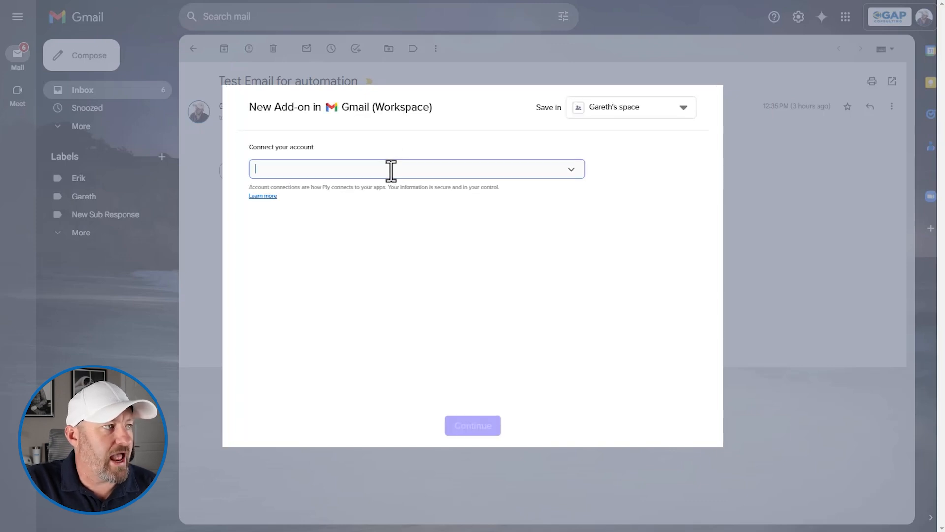
pyautogui.click(324, 220)
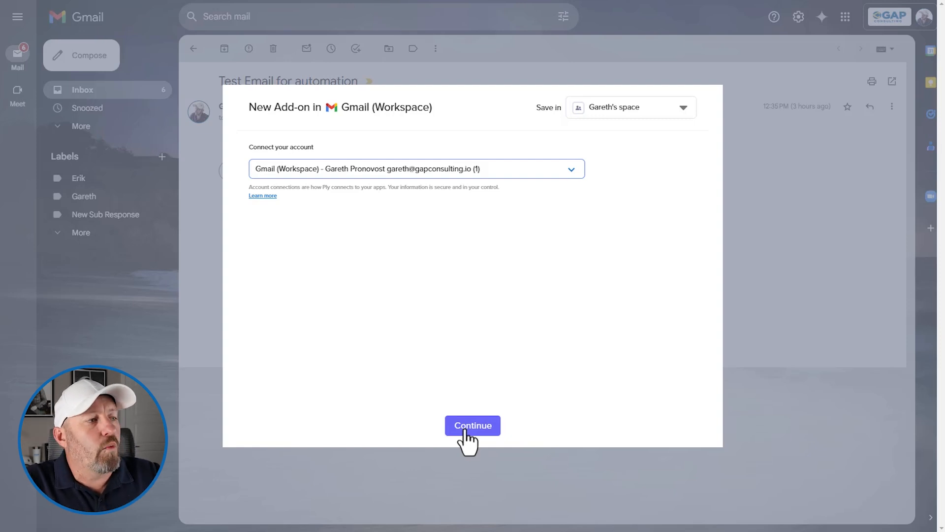
pyautogui.click(465, 427)
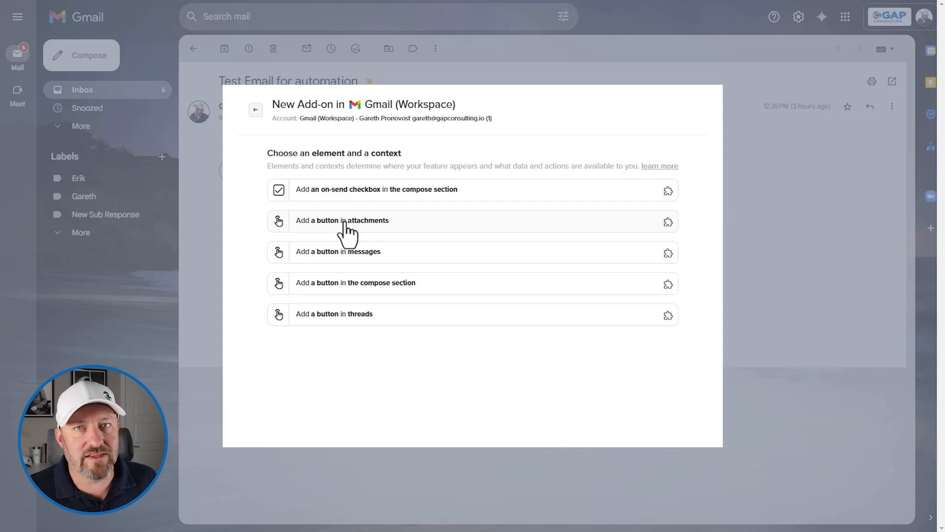
# - Choose a button in messages as the add-on element and place it on the open "Test Email for automation" message
pyautogui.click(345, 224)
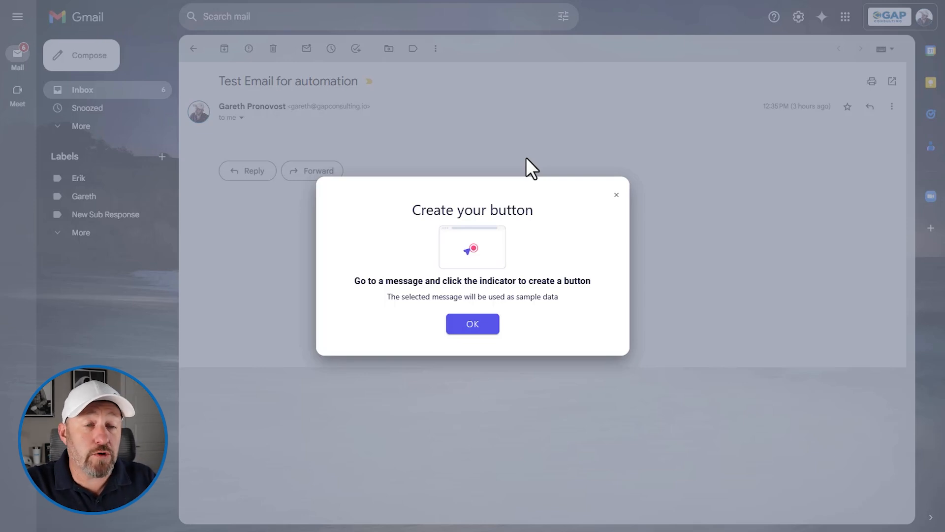
pyautogui.click(478, 326)
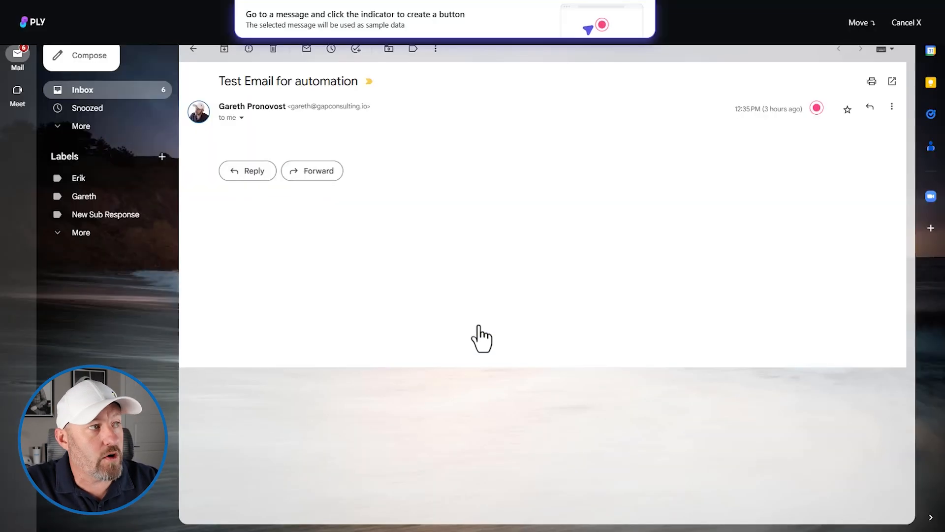
pyautogui.click(818, 109)
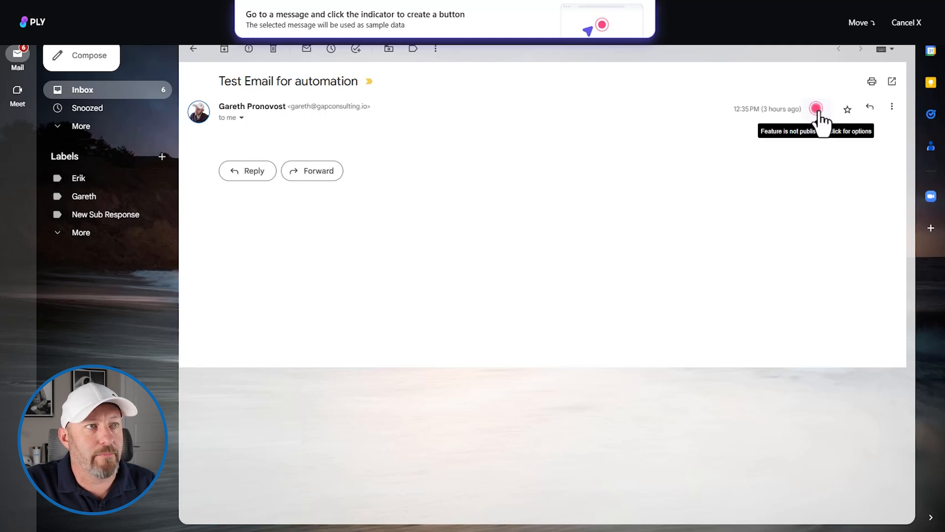
pyautogui.click(817, 110)
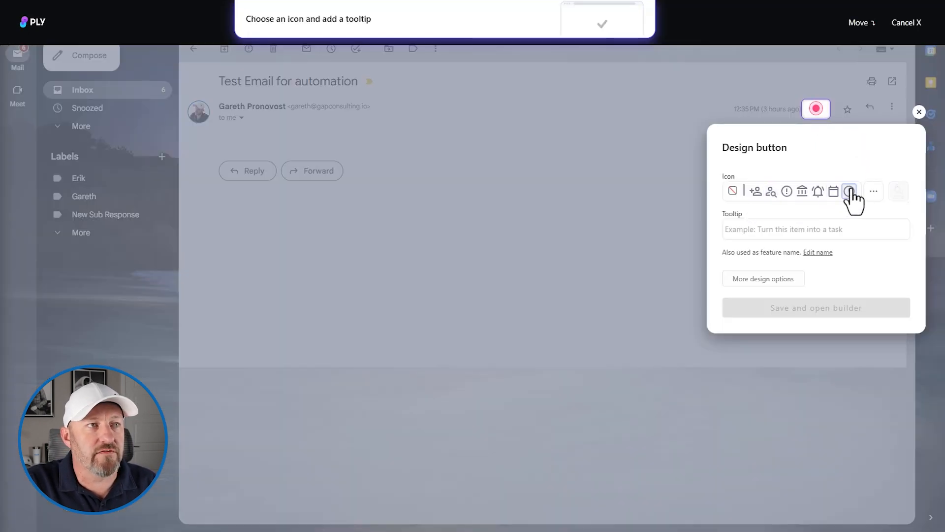
# - Design the button with a blue add-person icon and the tooltip "Add to CRM", then save it and open the builder
pyautogui.click(771, 193)
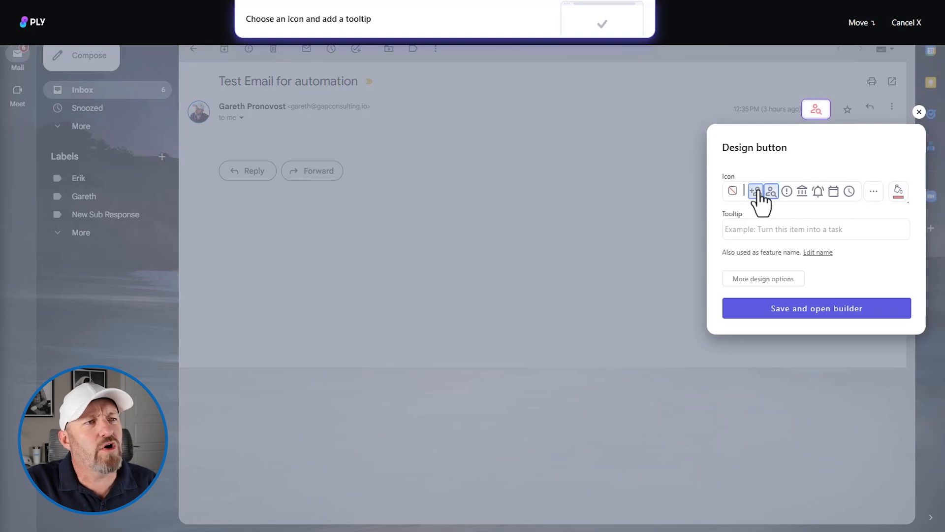
pyautogui.click(757, 192)
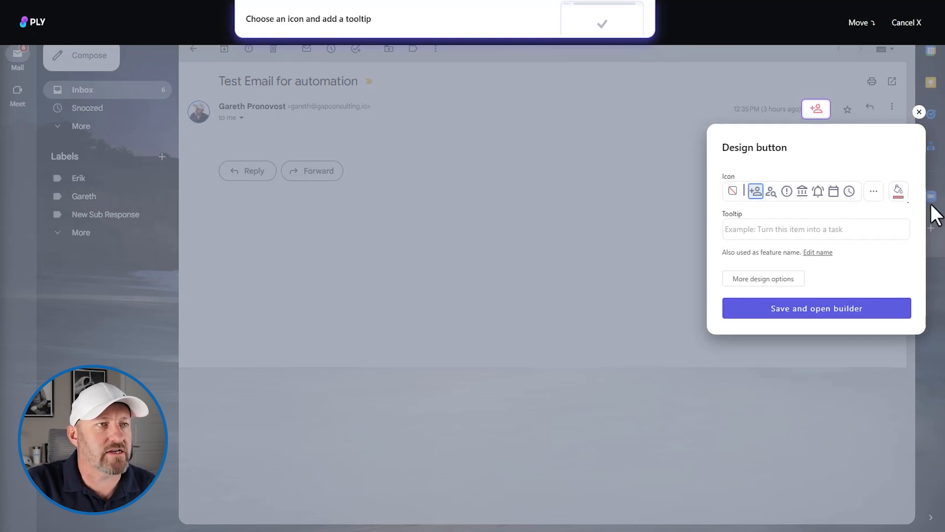
pyautogui.click(899, 192)
pyautogui.click(857, 236)
pyautogui.click(831, 158)
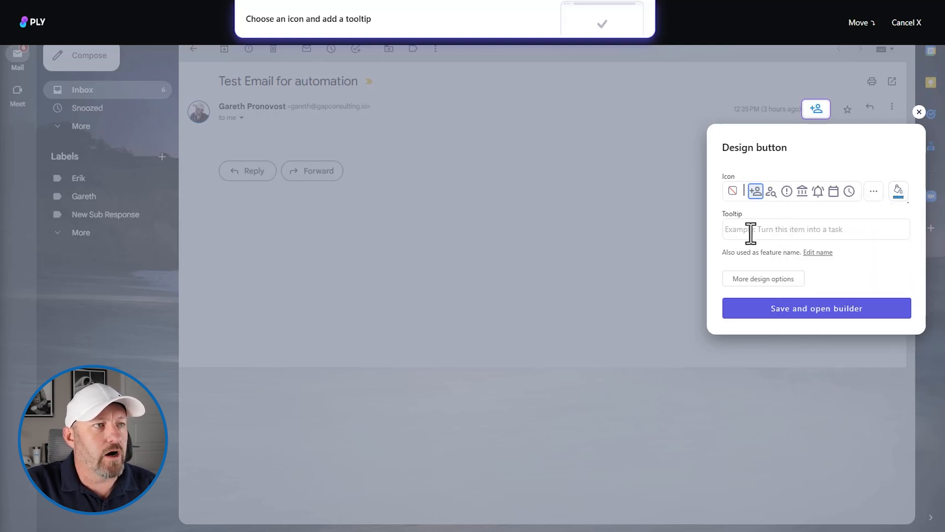
pyautogui.write('Add to CRM')
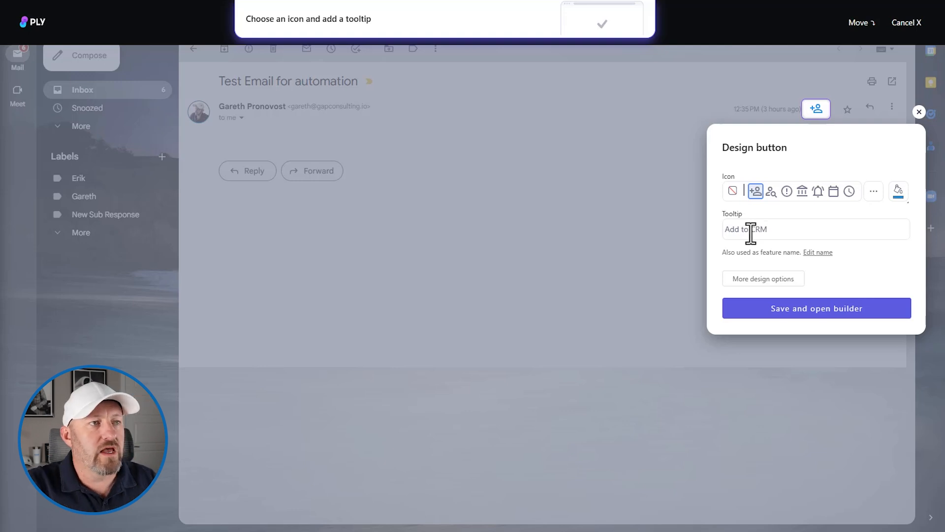
pyautogui.click(788, 309)
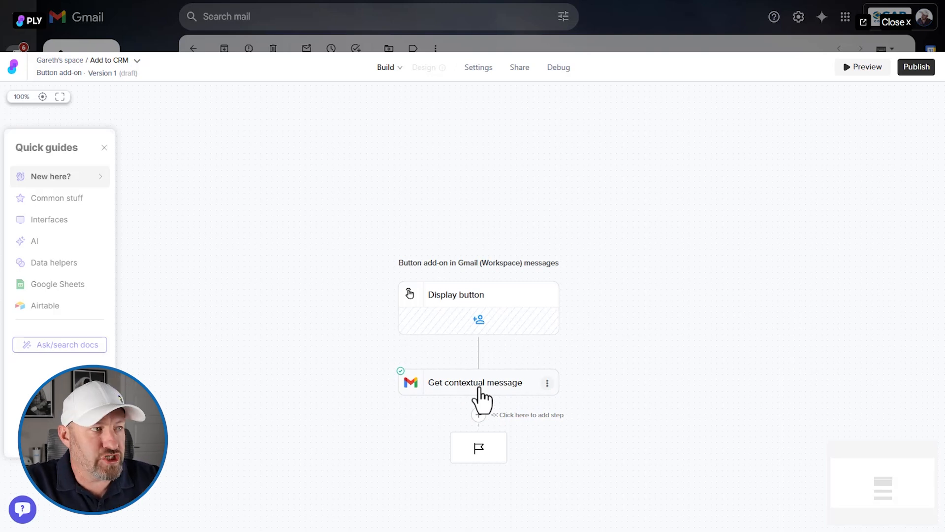
# - Add an Airtable "Create a record" step after Get contextual message, using the existing "Airtable - OAuth connection (1)"
pyautogui.moveTo(591, 338); pyautogui.dragTo(602, 222)
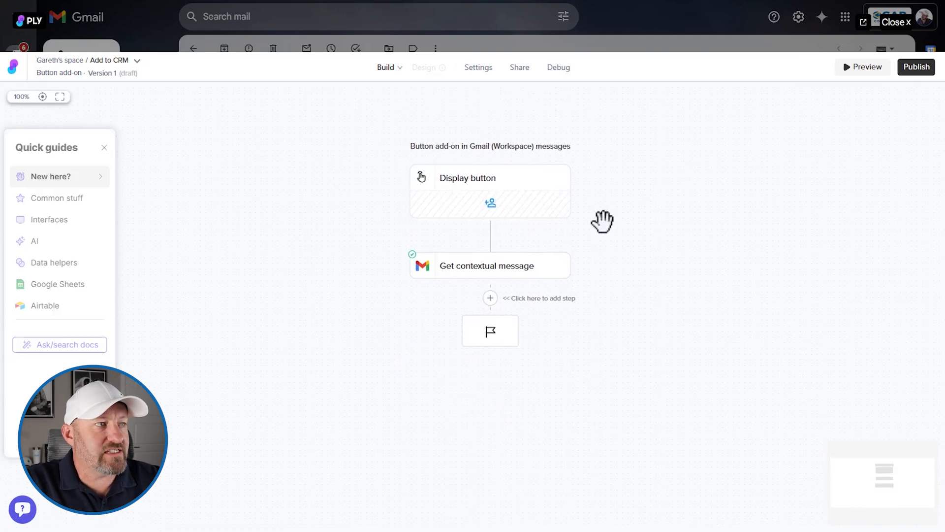
pyautogui.click(489, 297)
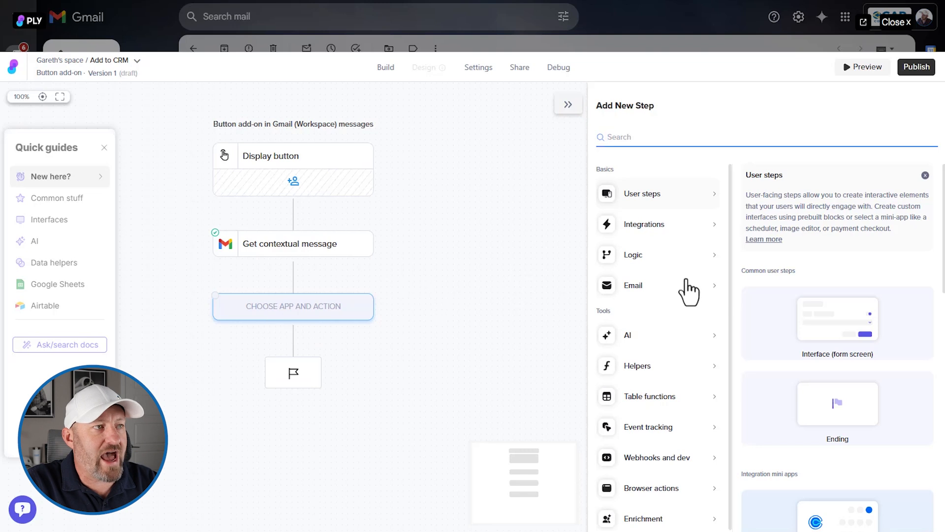
pyautogui.click(654, 232)
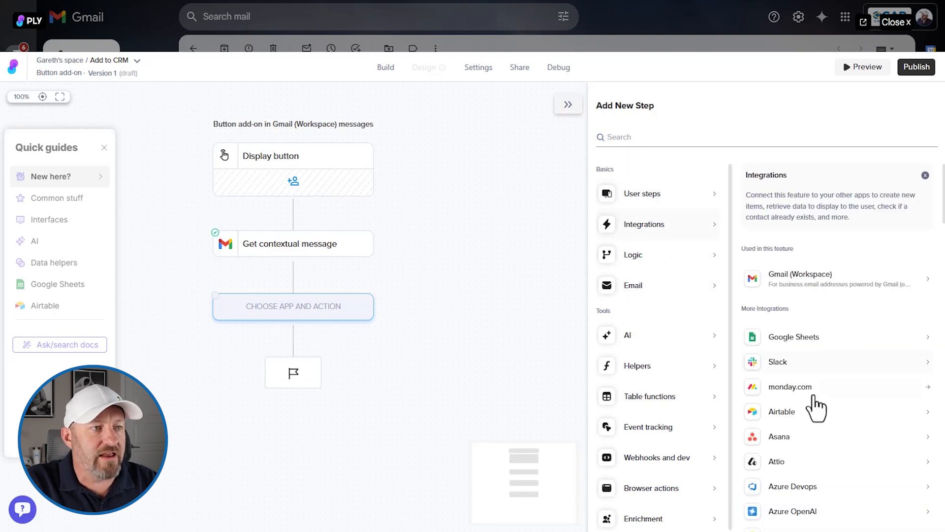
pyautogui.click(785, 416)
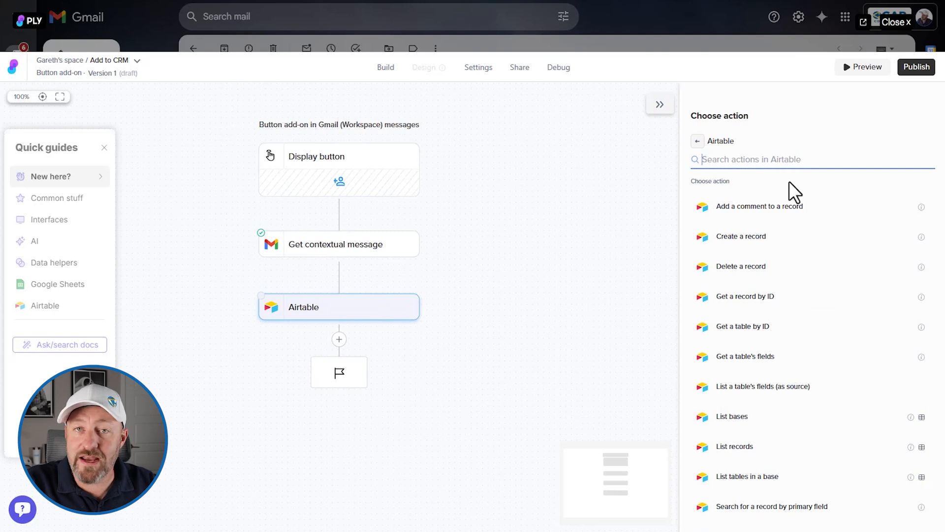
pyautogui.click(757, 242)
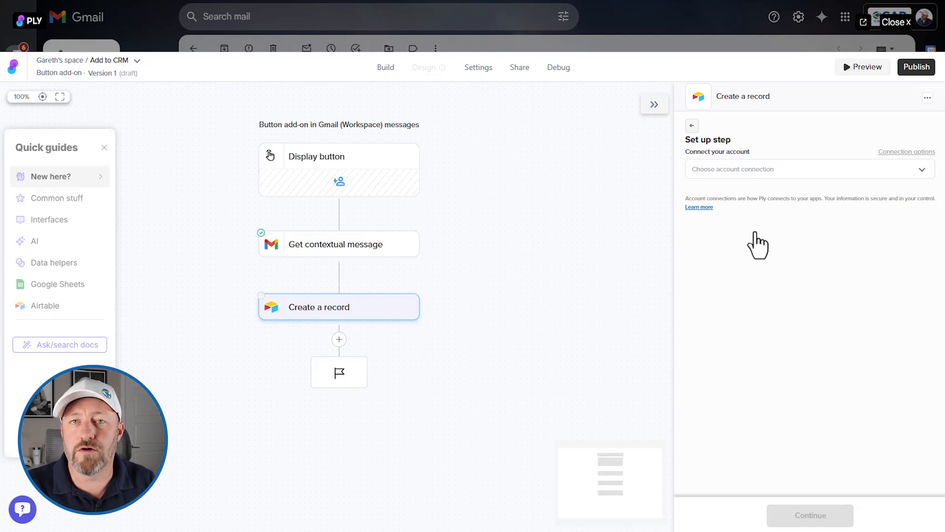
pyautogui.click(816, 177)
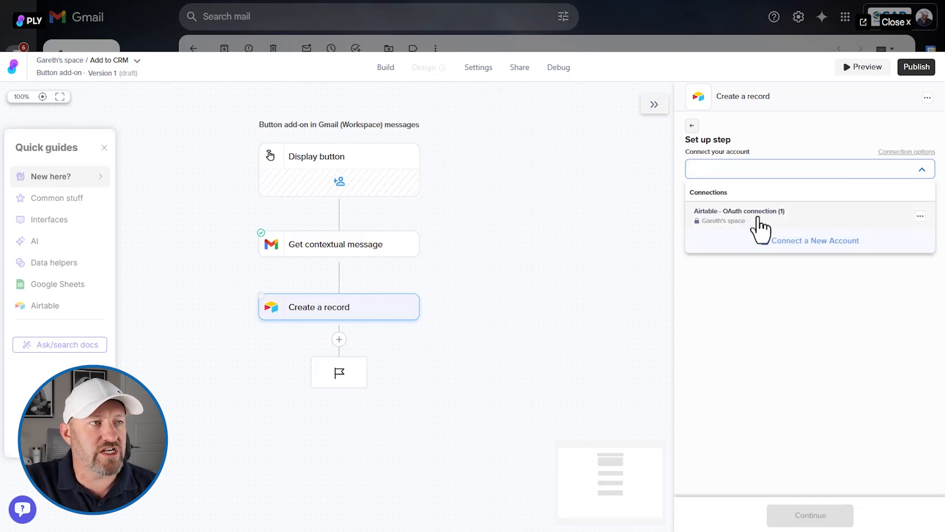
pyautogui.click(763, 218)
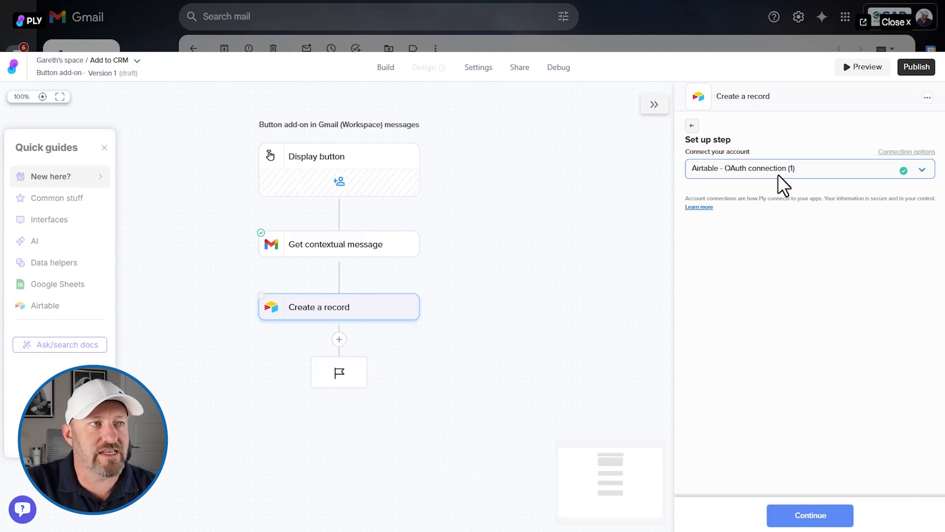
pyautogui.click(810, 516)
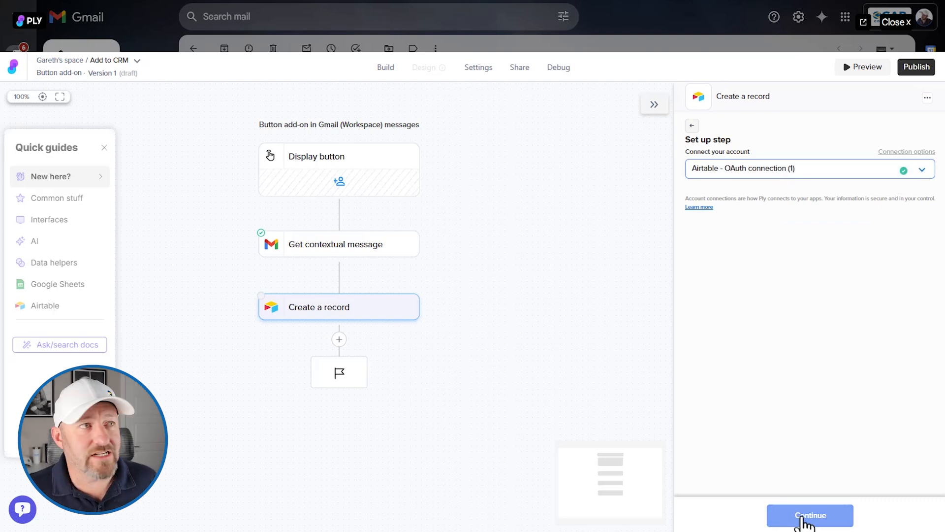
# - Set the Create a record step's base to CRM Template and its table to Contacts
pyautogui.click(773, 164)
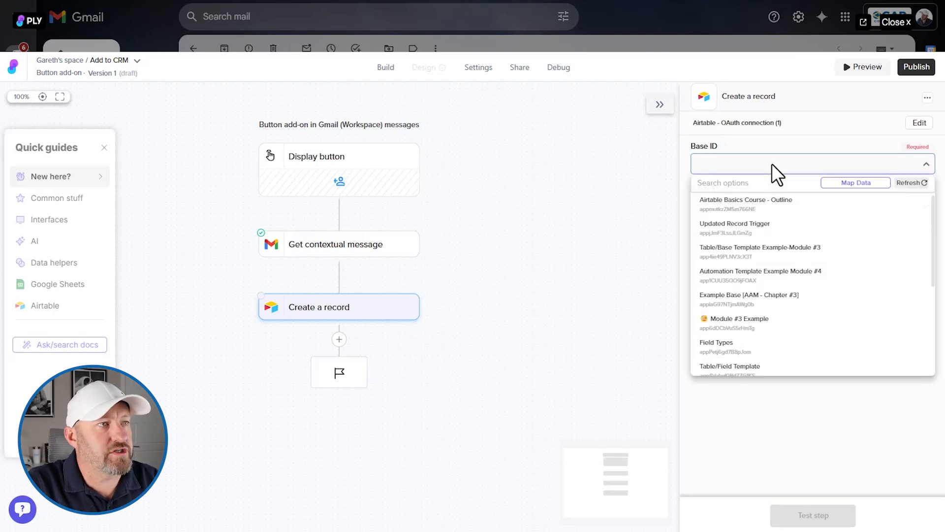
pyautogui.write('crm')
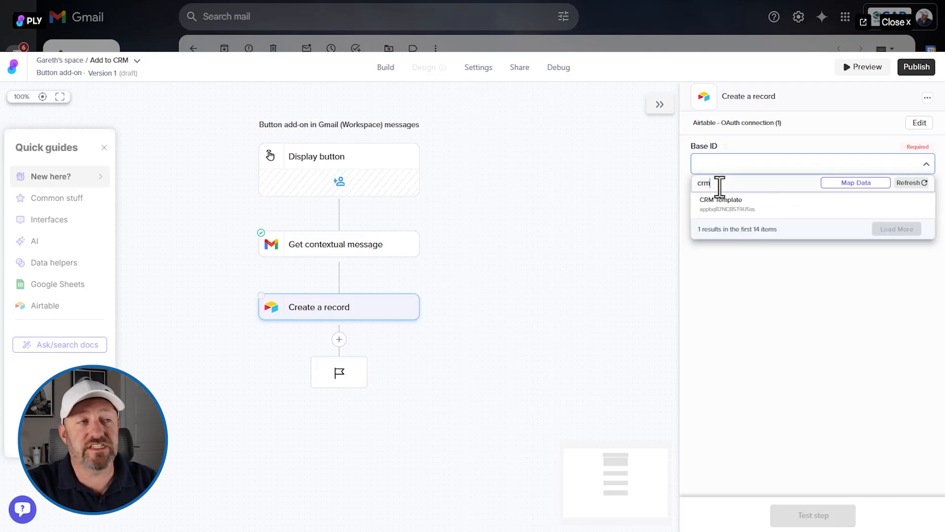
pyautogui.click(725, 204)
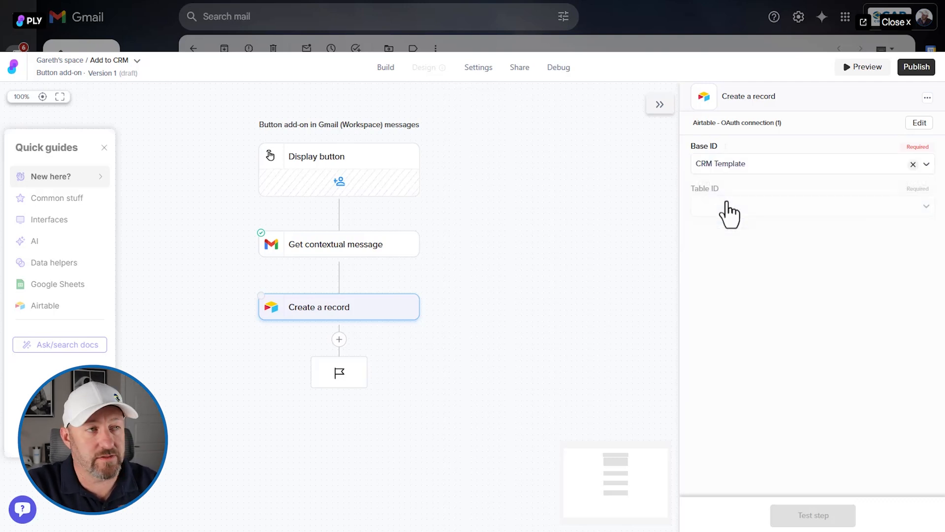
pyautogui.click(729, 206)
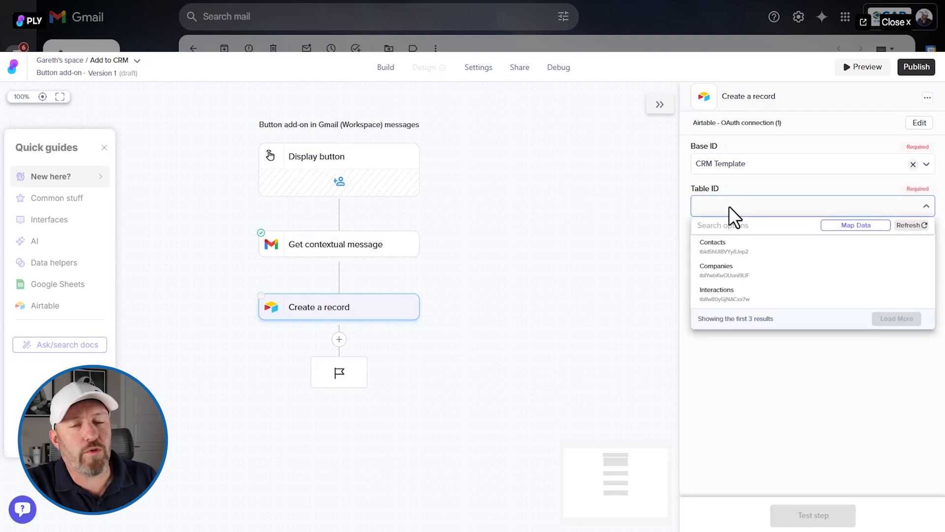
pyautogui.click(745, 248)
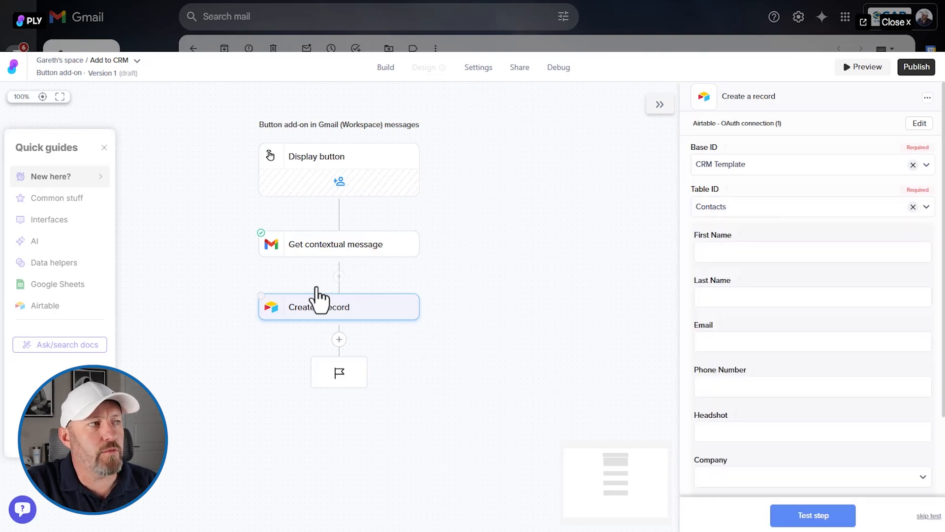
# - Select "Test Email for automation" as the Get contextual message sample and examine the sender name and address in its sample data
pyautogui.click(326, 242)
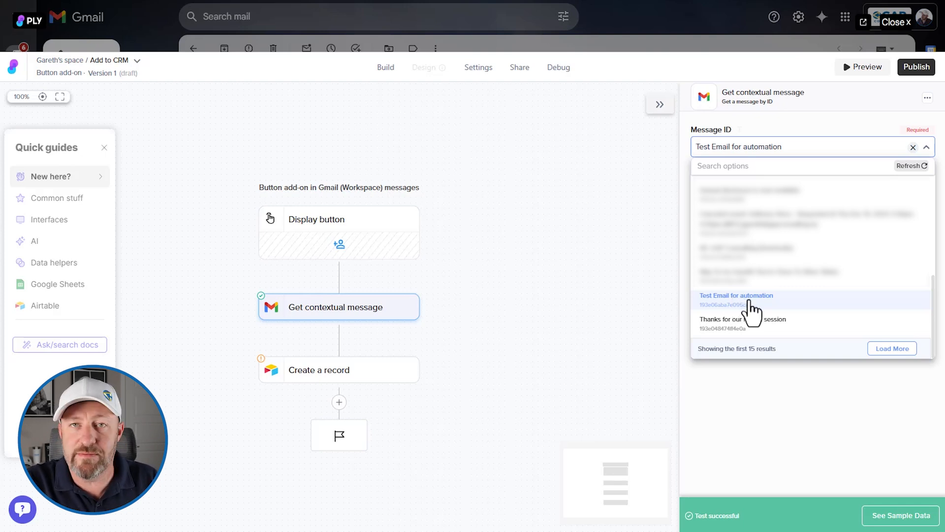
pyautogui.click(748, 301)
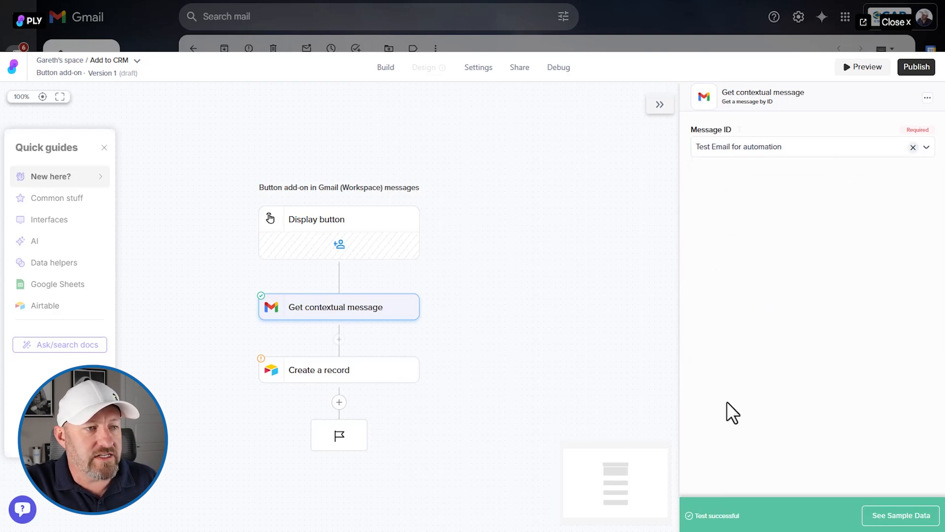
pyautogui.click(911, 523)
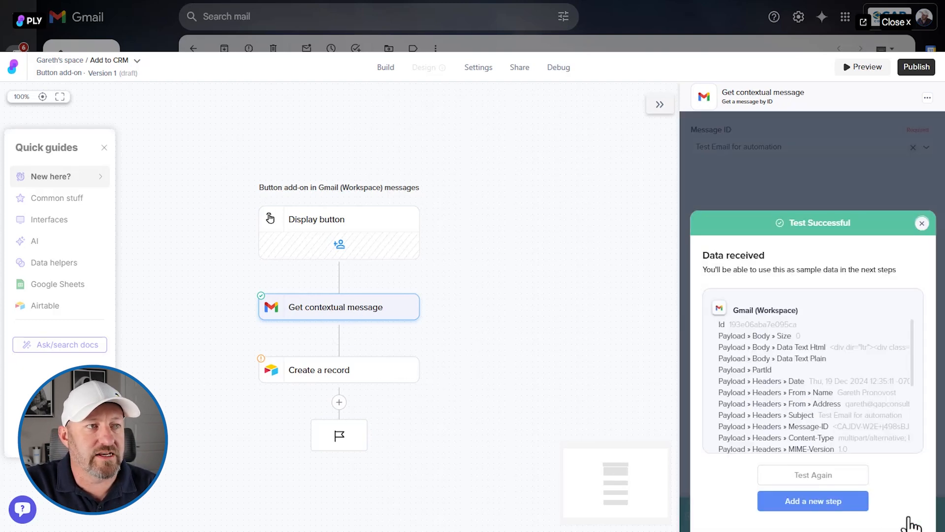
pyautogui.scroll(-3, 830, 384)
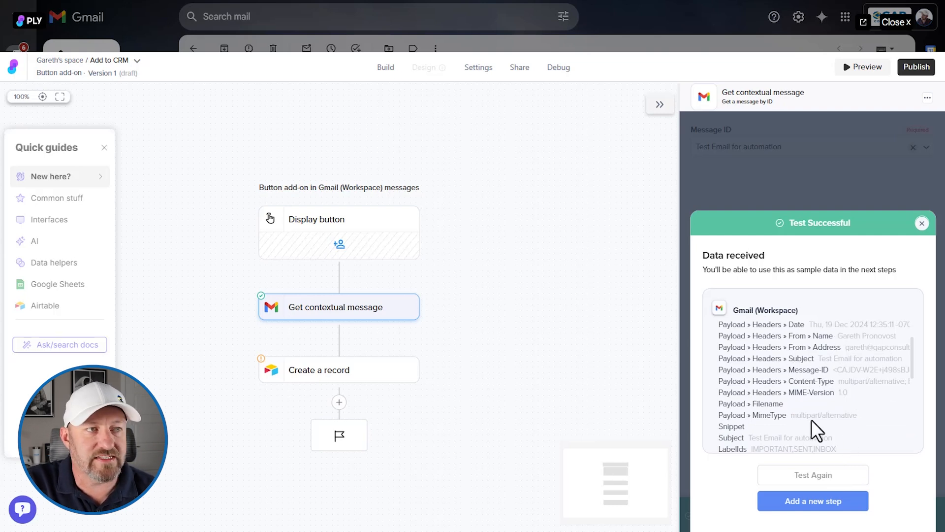
pyautogui.moveTo(838, 338); pyautogui.dragTo(904, 348)
pyautogui.click(848, 348)
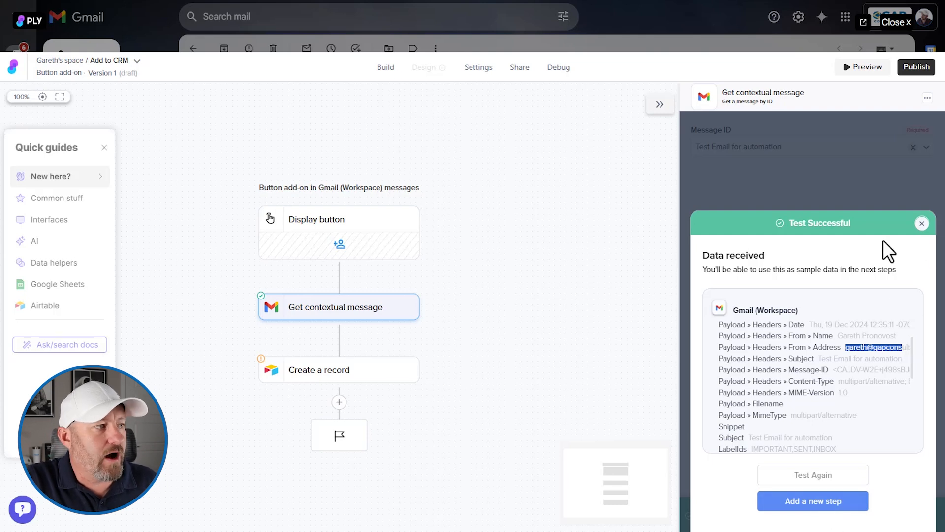
# - Map the Create a record step's Email field to the From Address value of Get contextual message
pyautogui.click(345, 377)
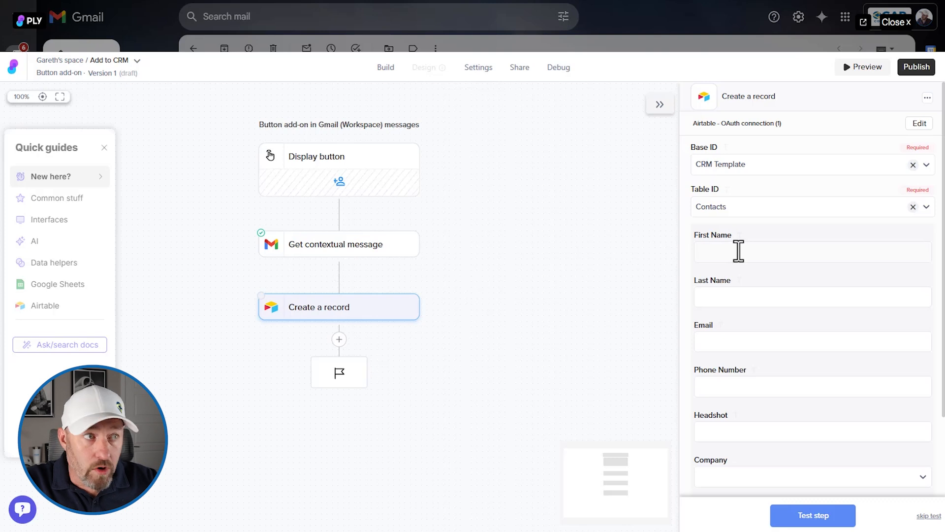
pyautogui.click(739, 340)
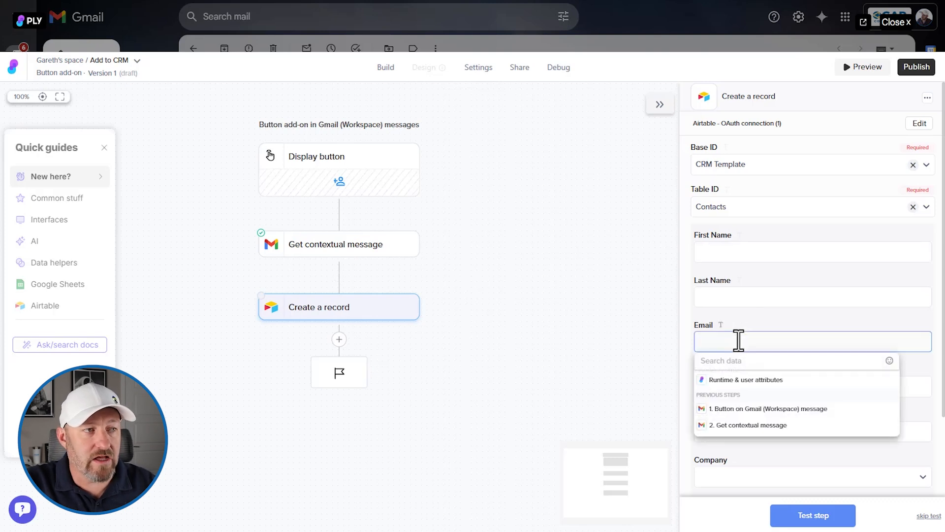
pyautogui.click(751, 426)
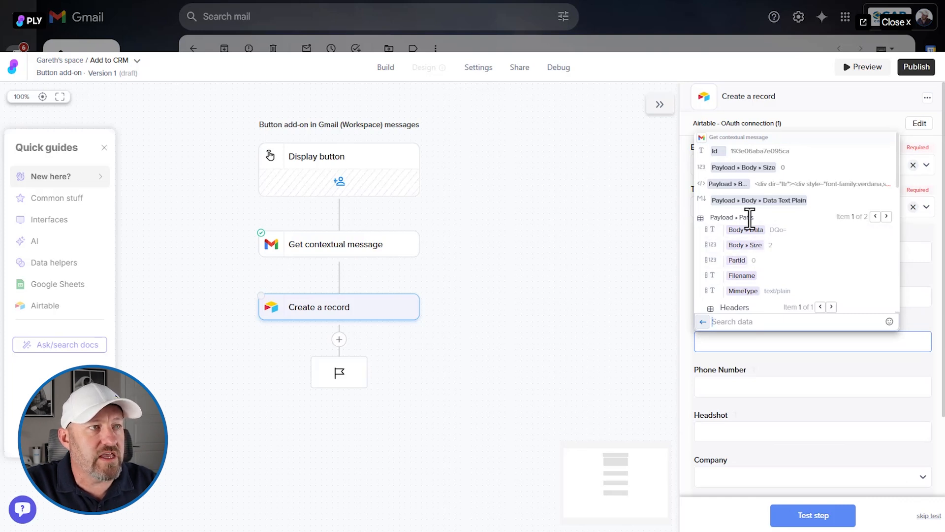
pyautogui.write('from')
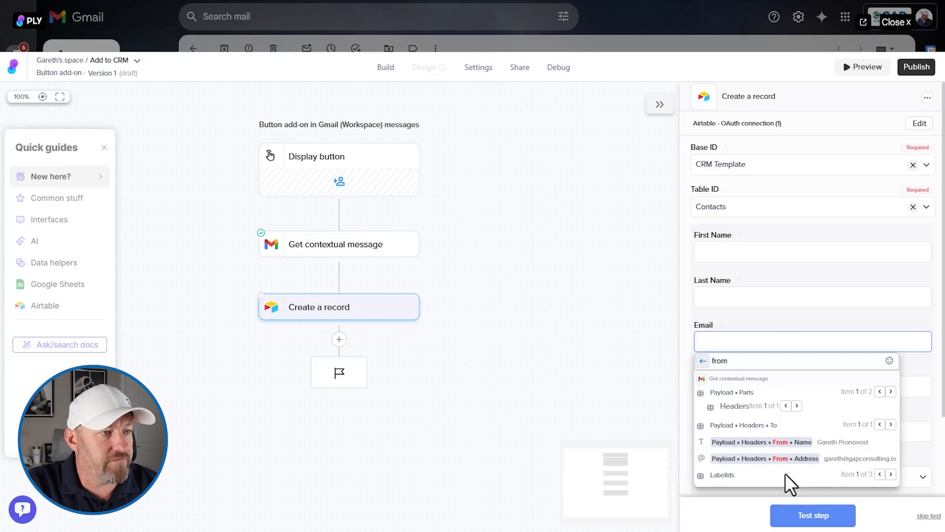
pyautogui.click(767, 459)
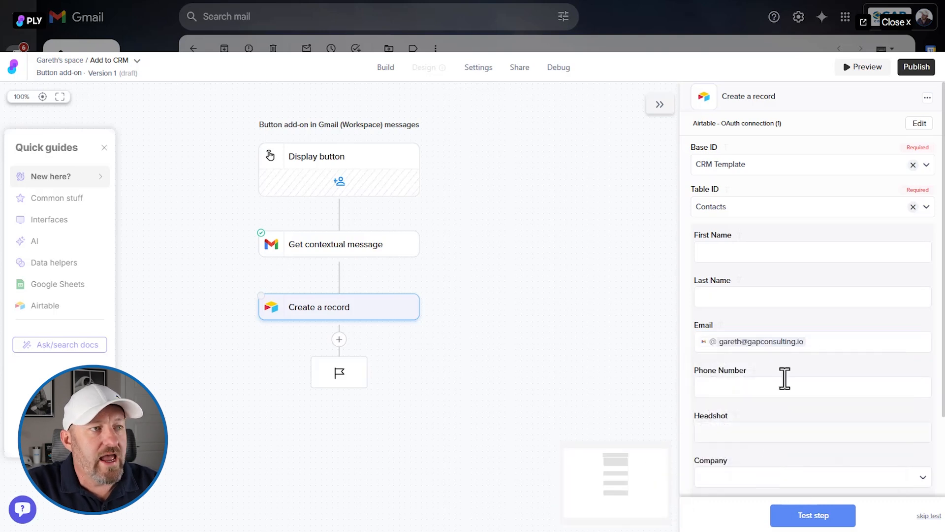
# - Map the First Name field to the From Name value of Get contextual message
pyautogui.click(724, 256)
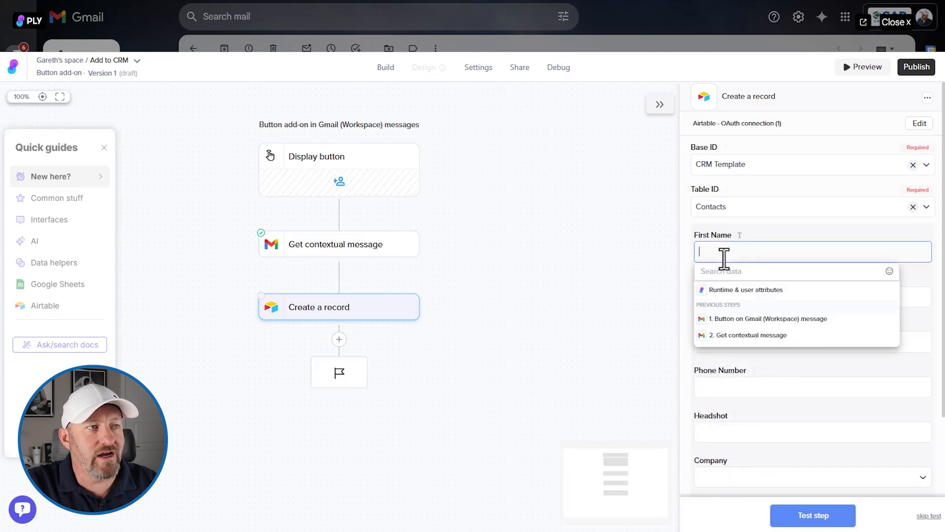
pyautogui.click(685, 252)
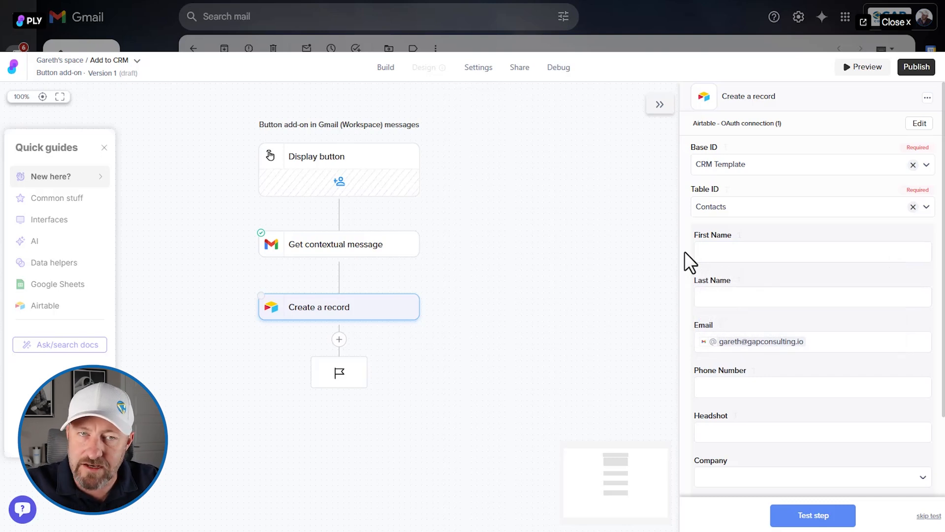
pyautogui.click(698, 255)
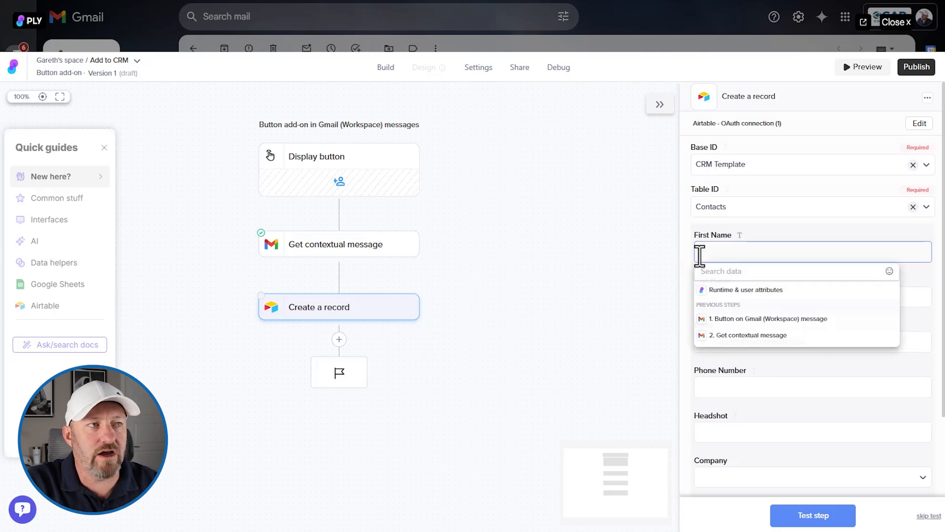
pyautogui.click(777, 337)
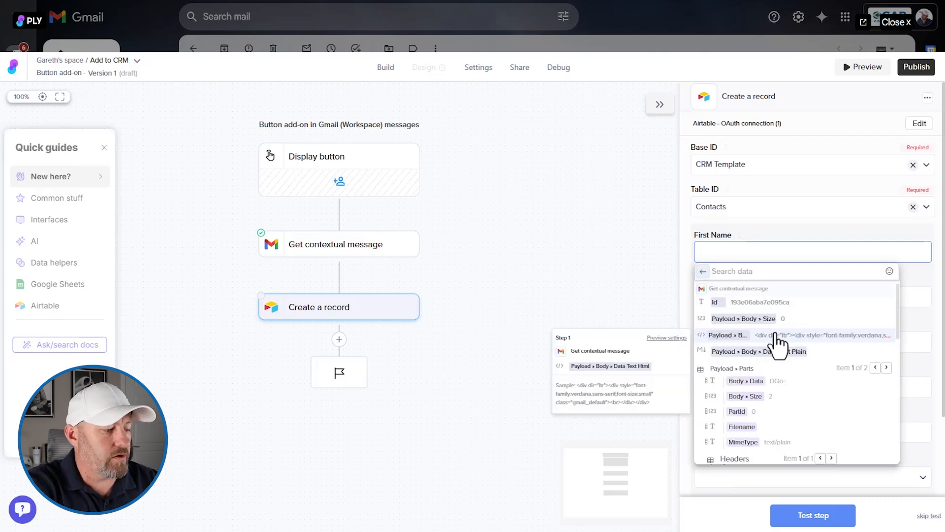
pyautogui.write('from')
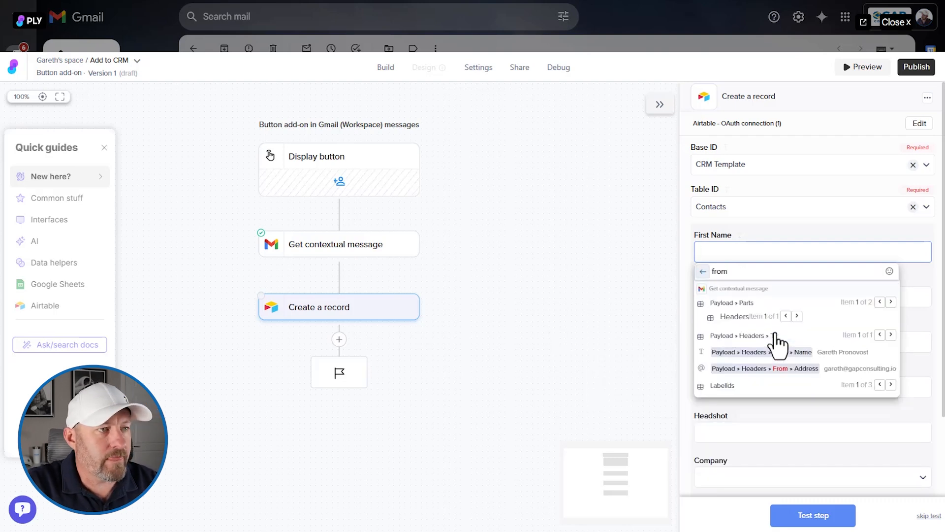
pyautogui.click(783, 353)
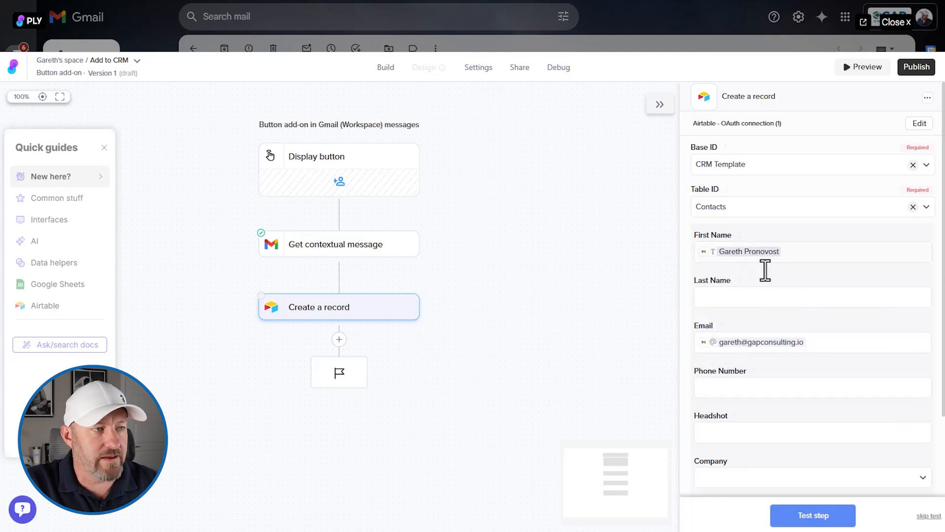
# - Examine which existing companies can be linked in the Create a record step's Company field
pyautogui.scroll(-2, 786, 432)
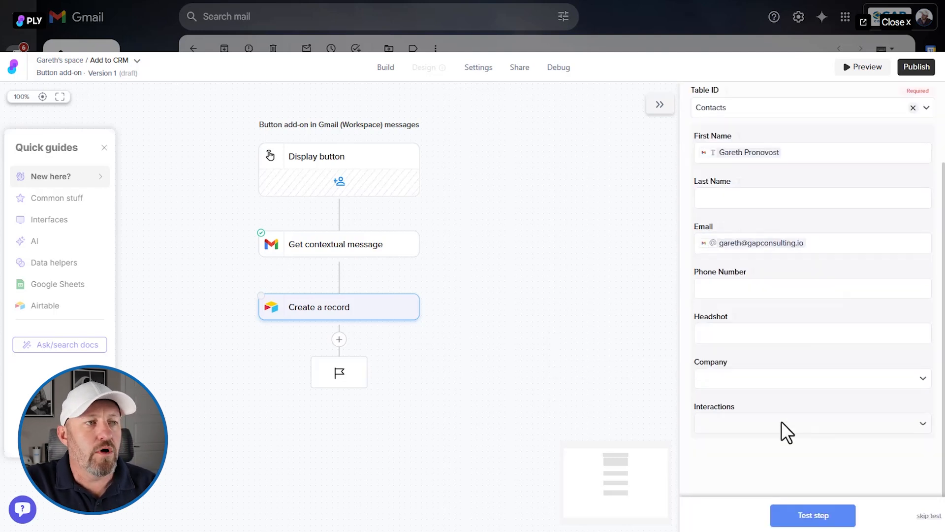
pyautogui.click(771, 373)
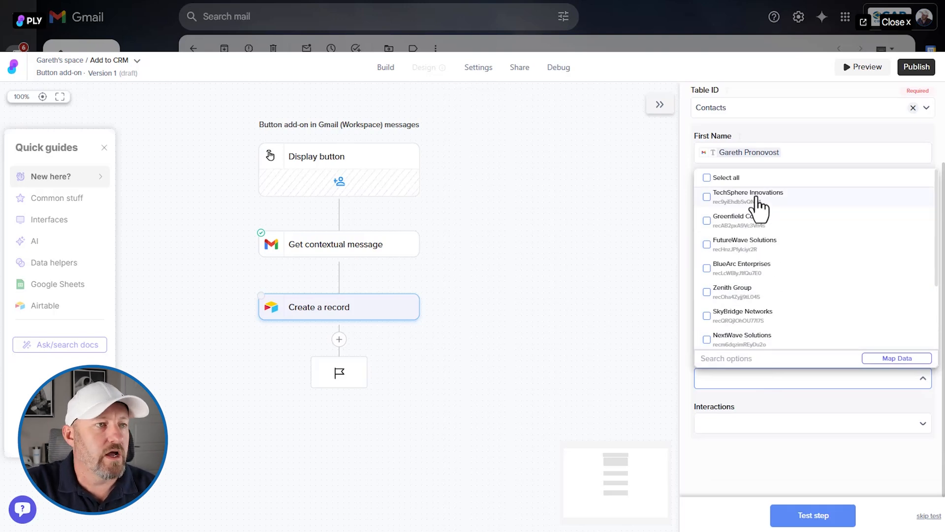
pyautogui.click(638, 250)
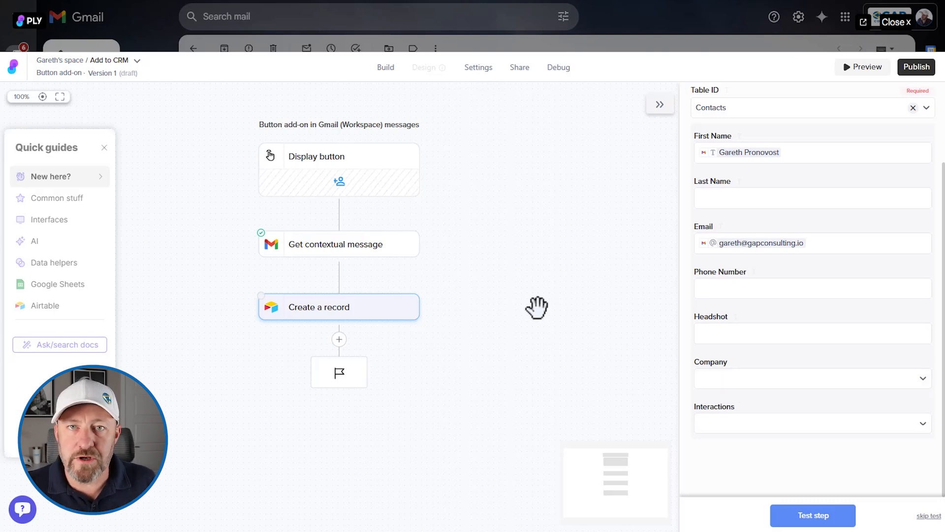
# - Insert an Interface (form screen) user step between Get contextual message and Create a record
pyautogui.click(338, 276)
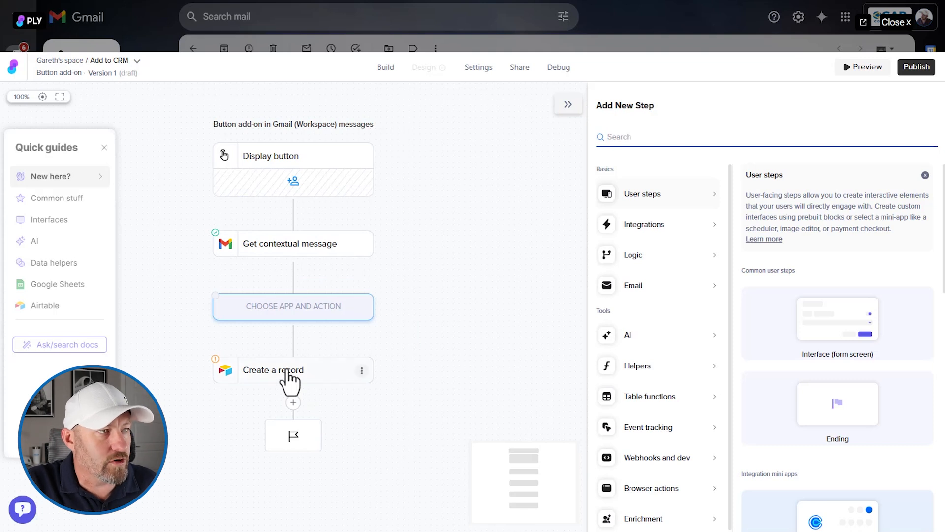
pyautogui.moveTo(662, 346)
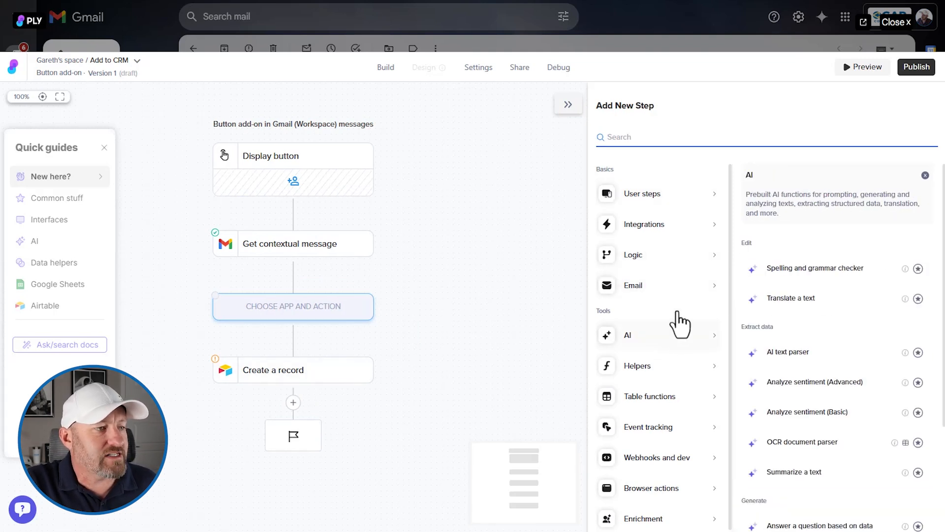
pyautogui.moveTo(669, 288)
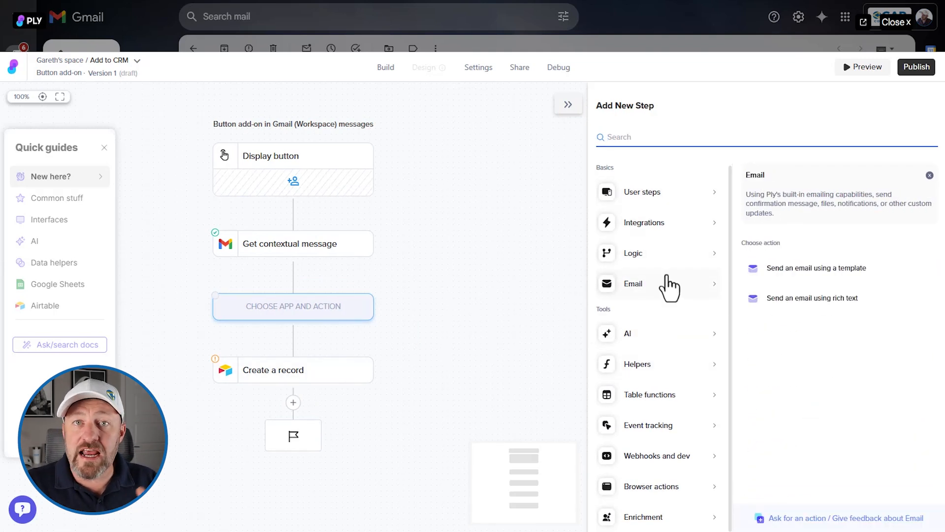
pyautogui.moveTo(645, 203)
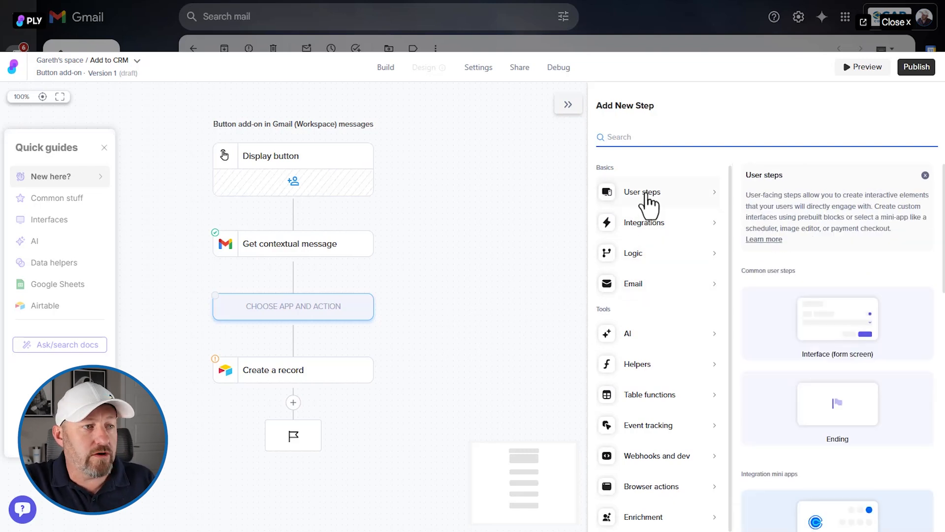
pyautogui.scroll(-1, 810, 229)
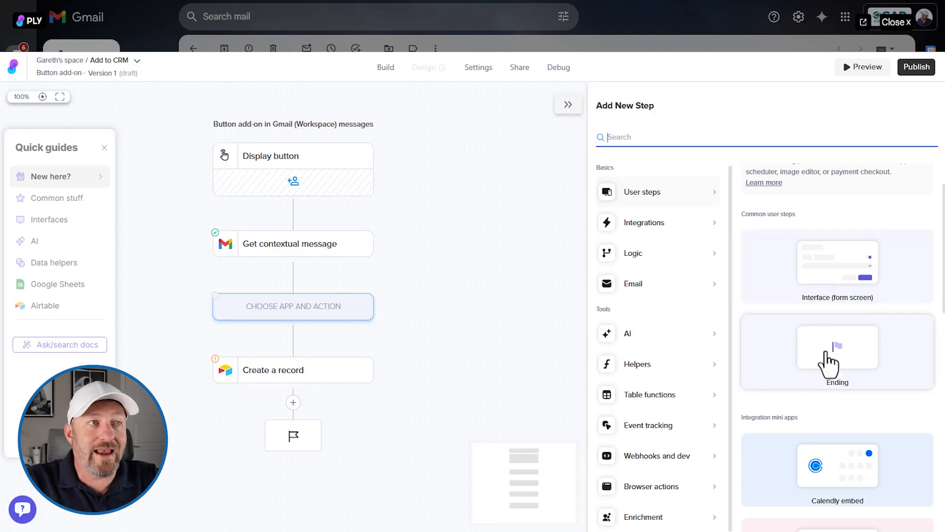
pyautogui.scroll(-2, 829, 364)
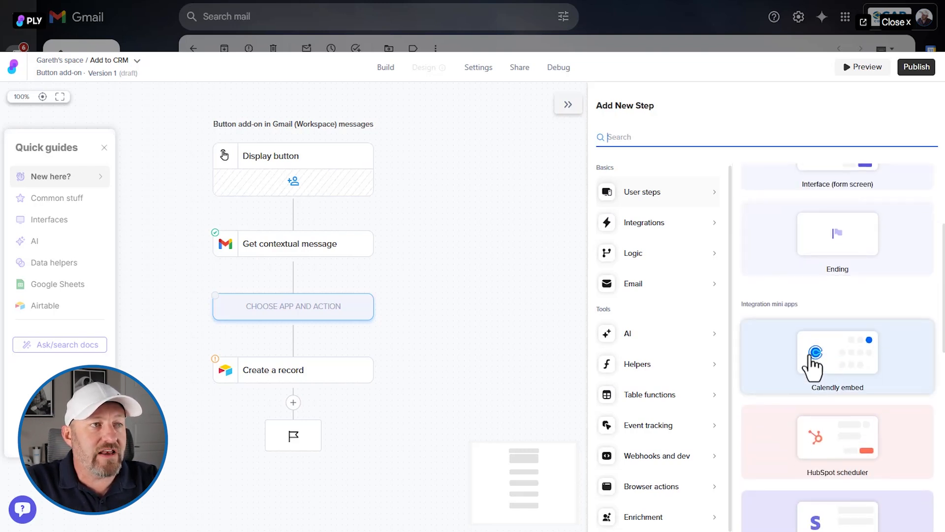
pyautogui.scroll(-3, 813, 365)
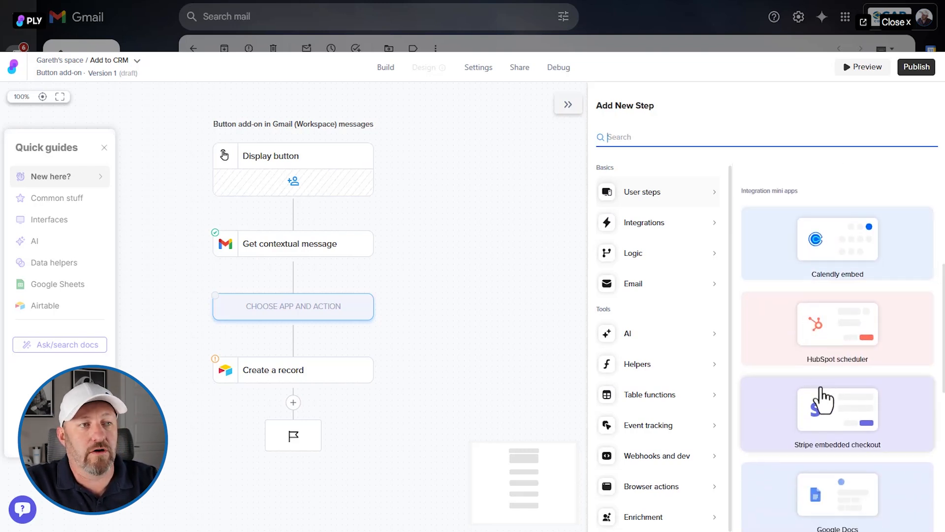
pyautogui.scroll(-1, 823, 443)
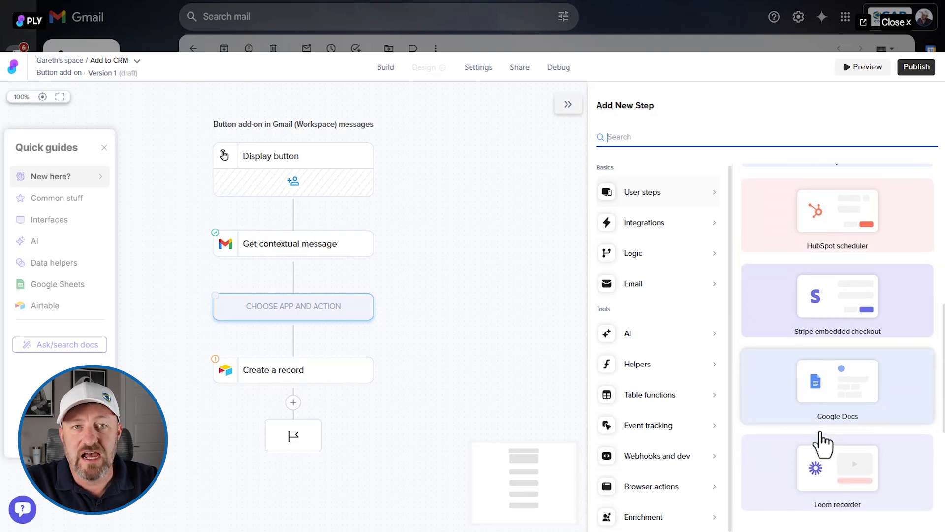
pyautogui.scroll(6, 823, 464)
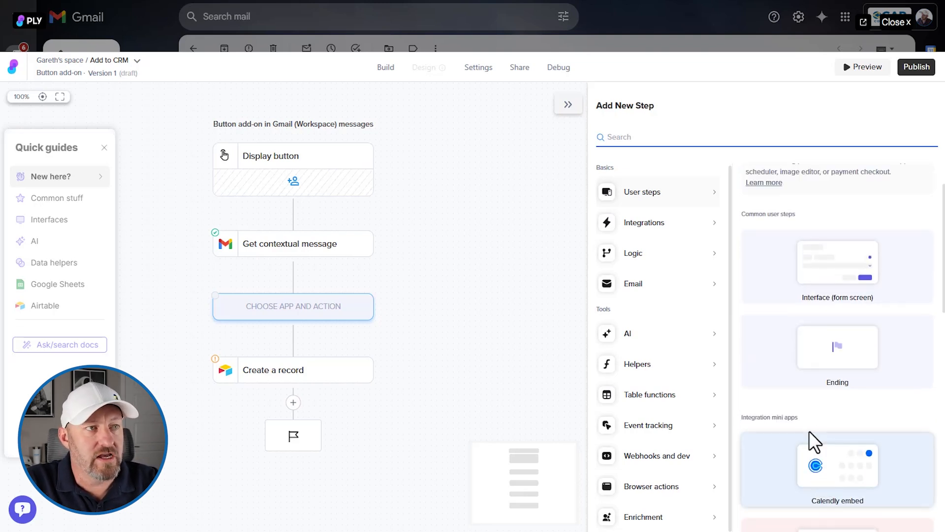
pyautogui.click(807, 273)
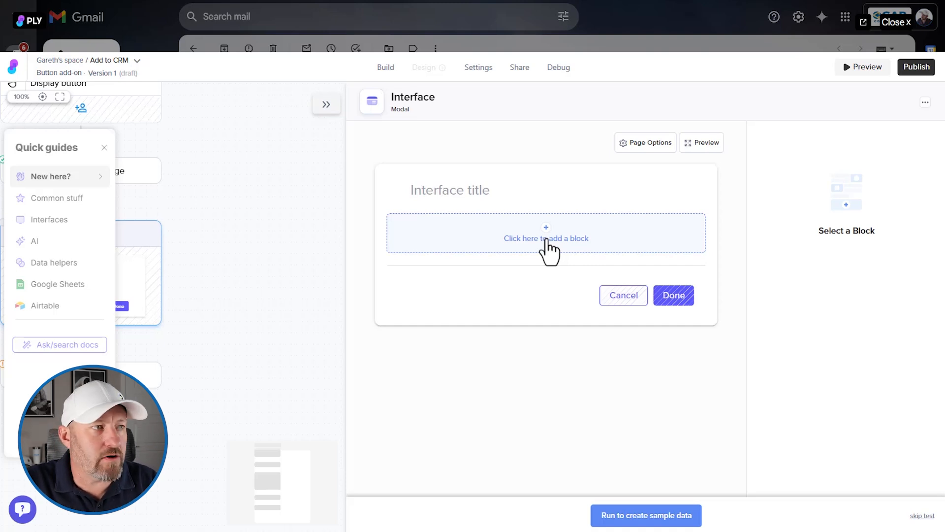
# - Add a required Dropdown block to the interface, labelled "Does this company exist in our database?"
pyautogui.click(547, 241)
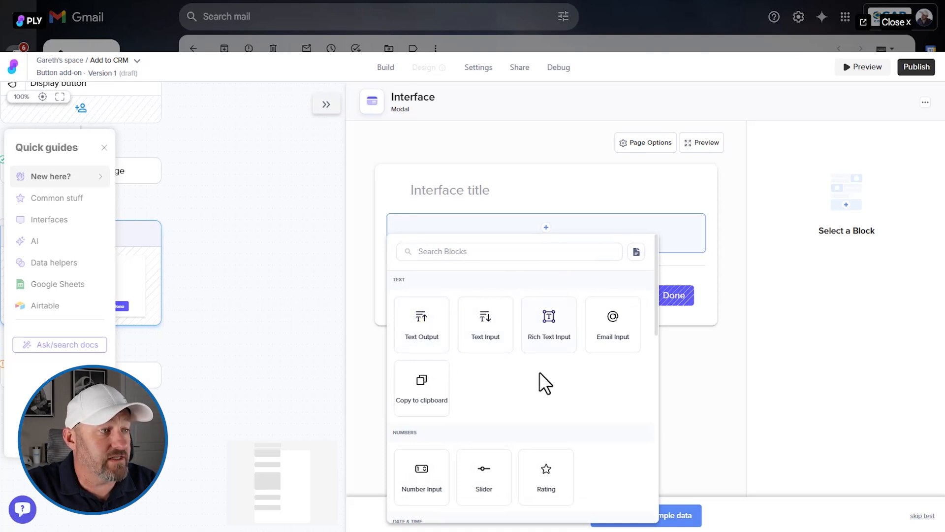
pyautogui.scroll(-3, 542, 384)
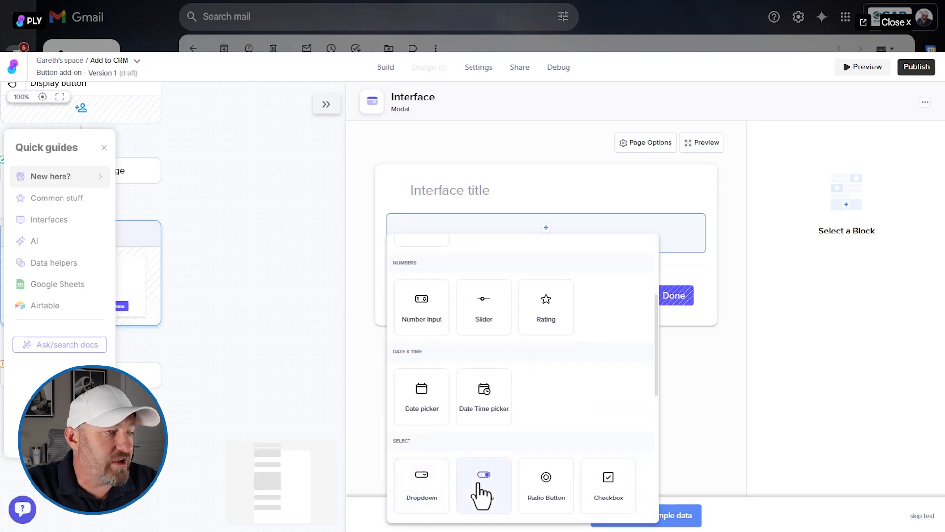
pyautogui.click(425, 501)
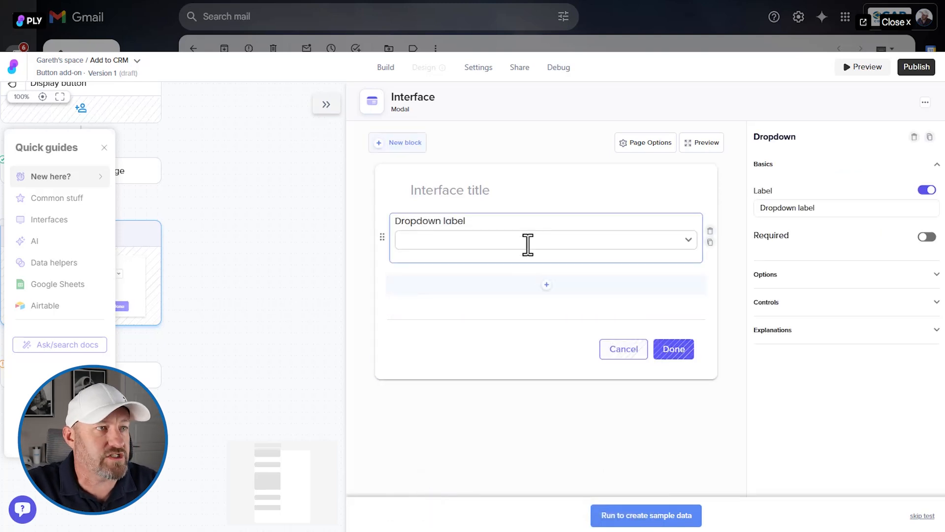
pyautogui.tripleClick(783, 207)
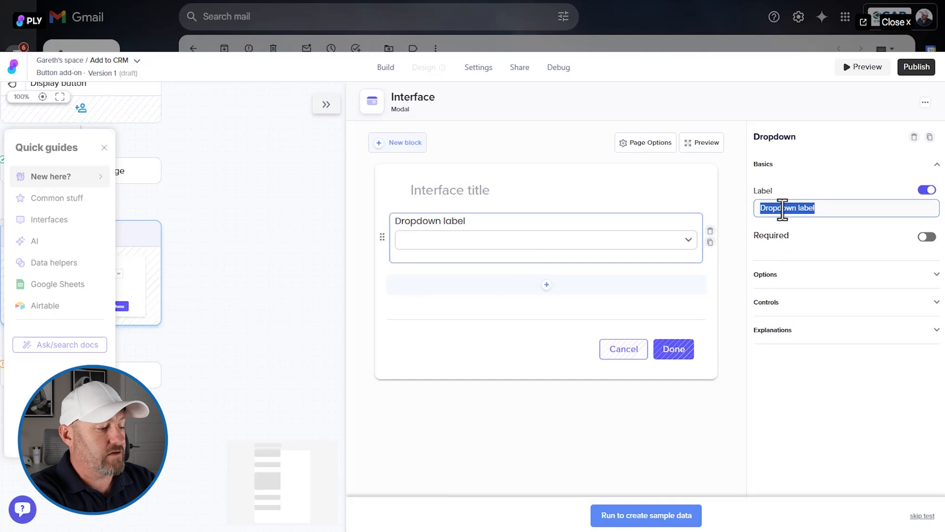
pyautogui.write('Does this ')
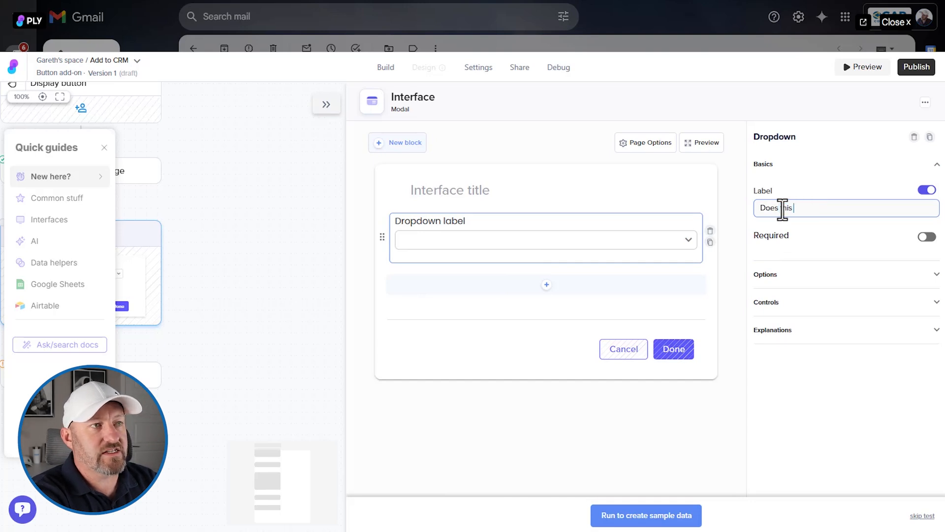
pyautogui.write('company exist i')
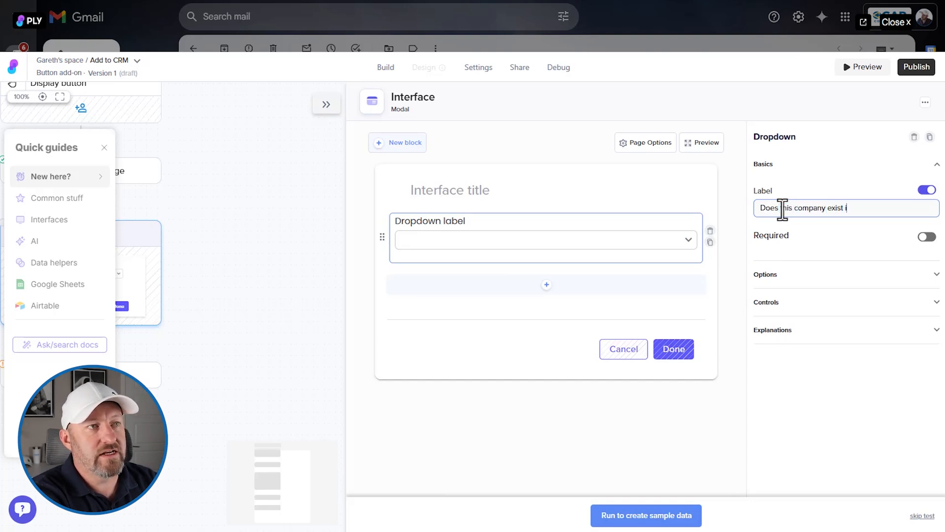
pyautogui.write('n our database?')
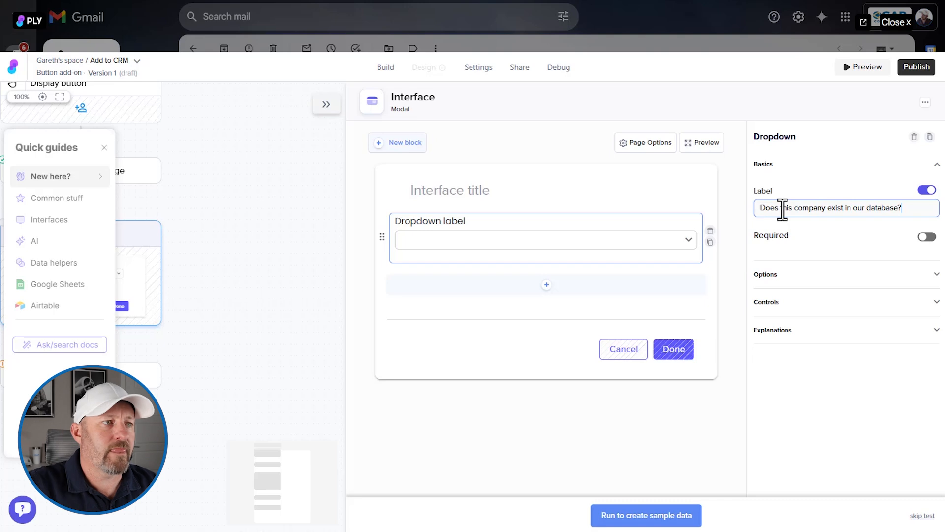
pyautogui.click(926, 237)
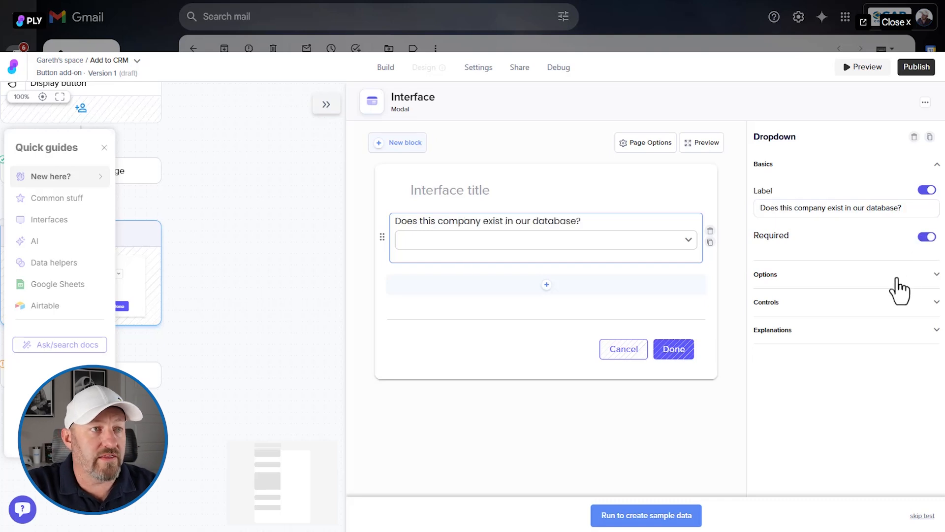
# - Give the company dropdown two manual options, "Yes" and "No (need to create)"
pyautogui.click(897, 281)
pyautogui.click(816, 256)
pyautogui.write('Yes')
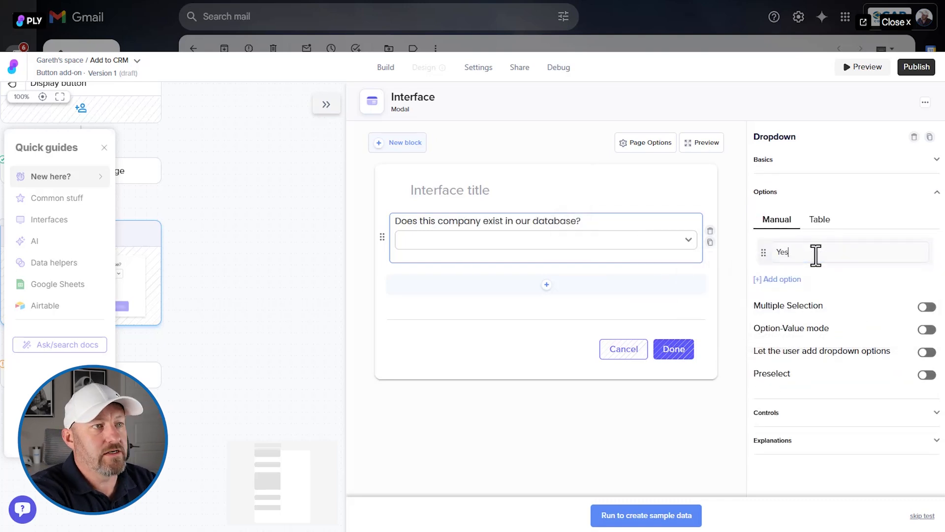
pyautogui.press('Return')
pyautogui.write('No (')
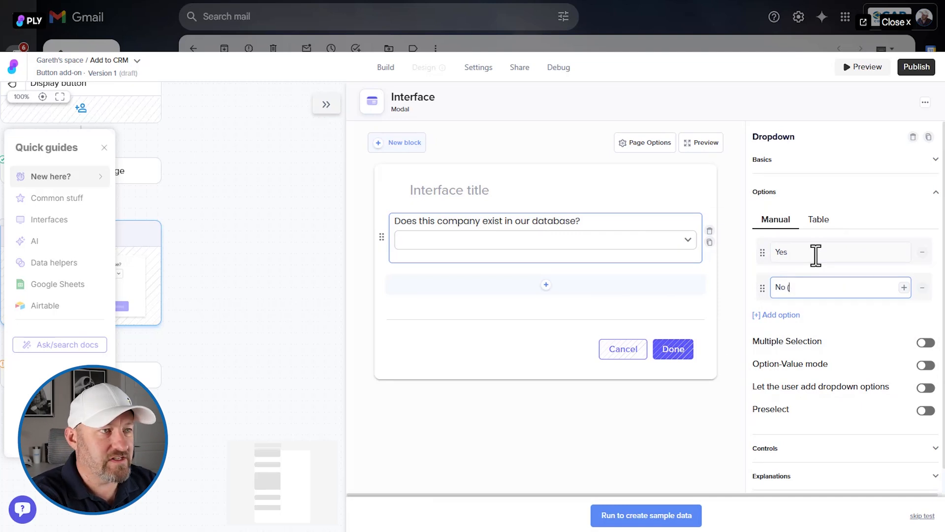
pyautogui.write('need to create)')
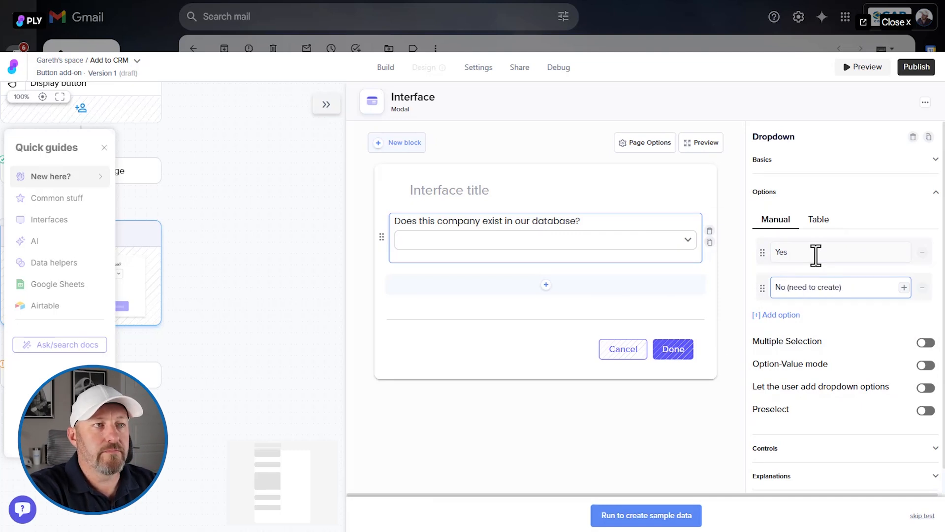
# - Insert a Branches logic step between the Interface and Create a record steps
pyautogui.hotkey('shift', 'Tab')
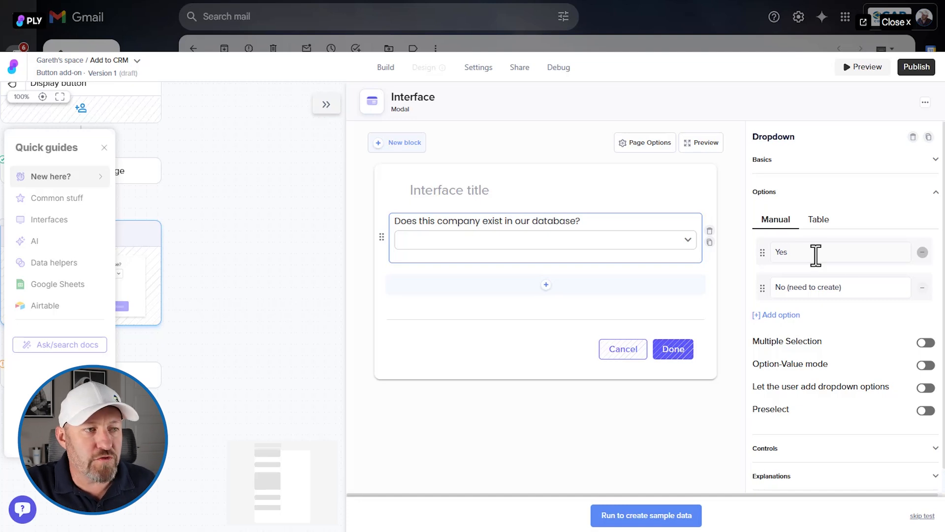
pyautogui.scroll(-1, 831, 327)
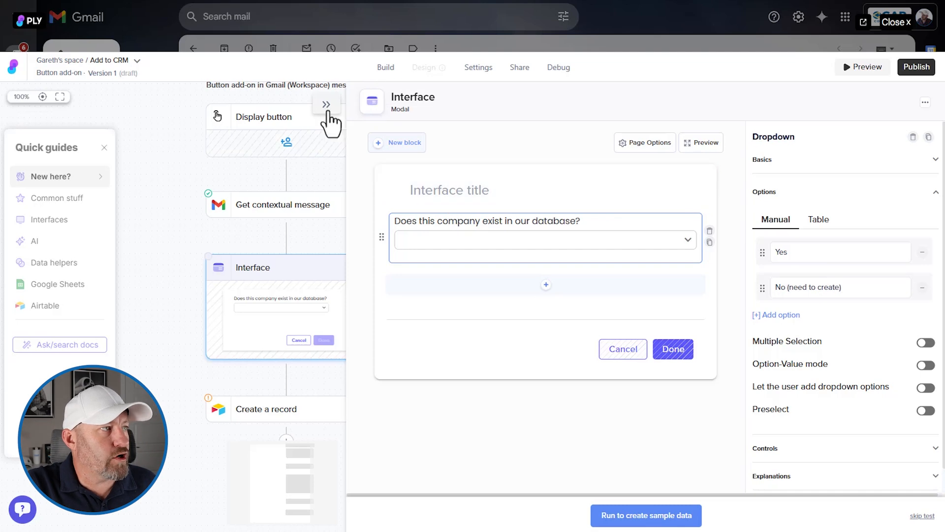
pyautogui.click(165, 386)
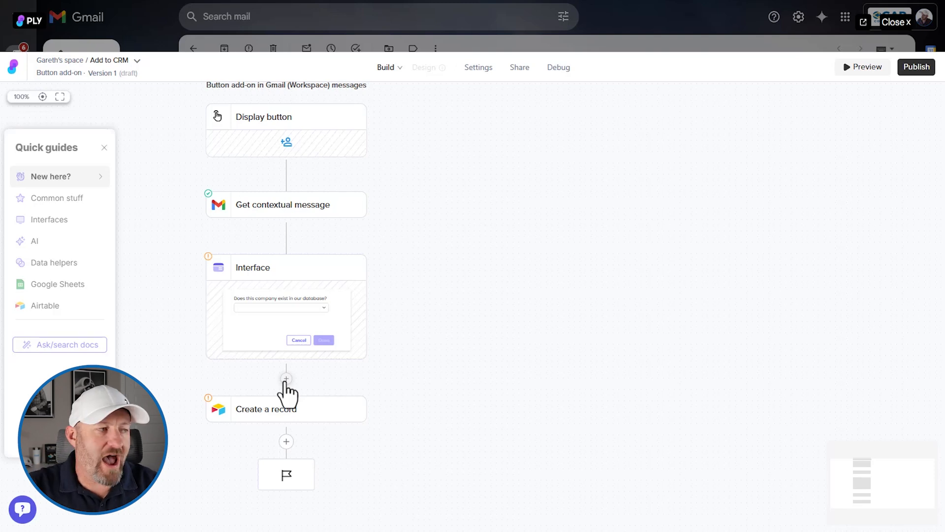
pyautogui.click(285, 380)
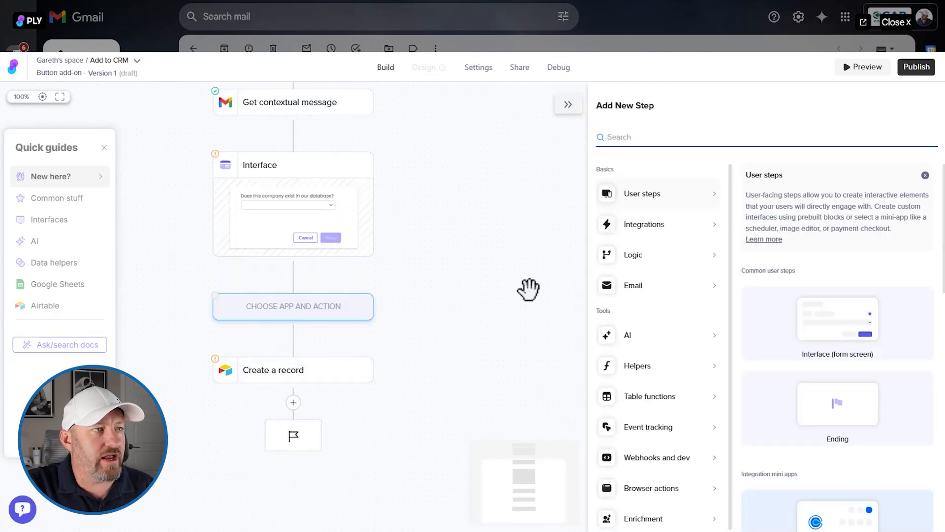
pyautogui.click(635, 255)
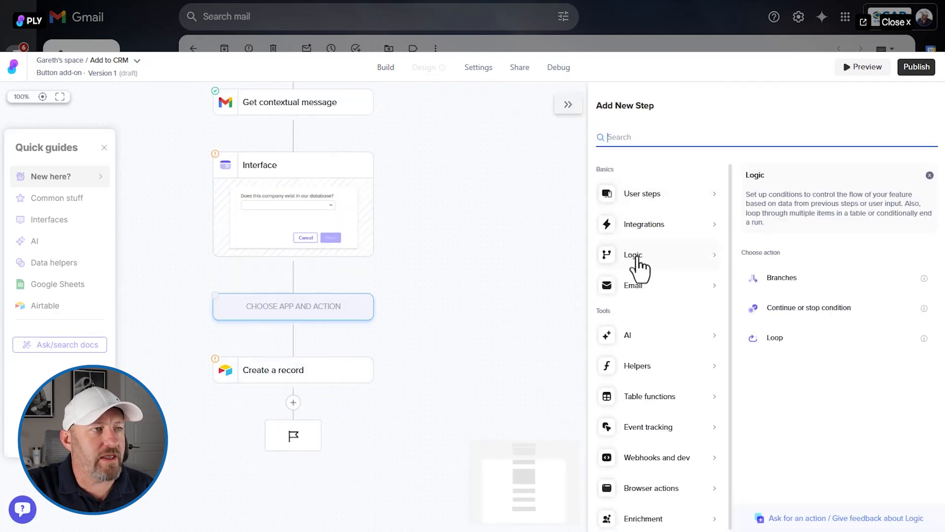
pyautogui.click(787, 279)
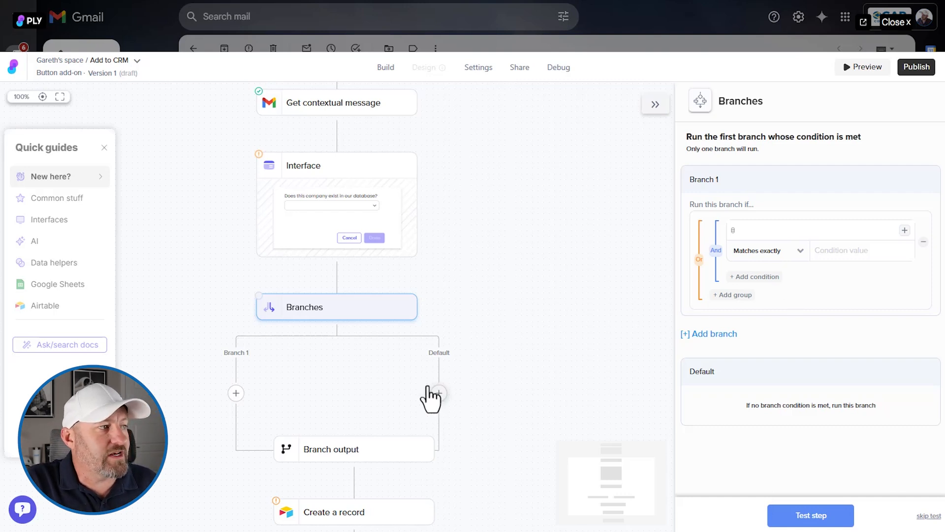
# - Rename the first branch of the Branches step to "If Company Exists"
pyautogui.click(235, 392)
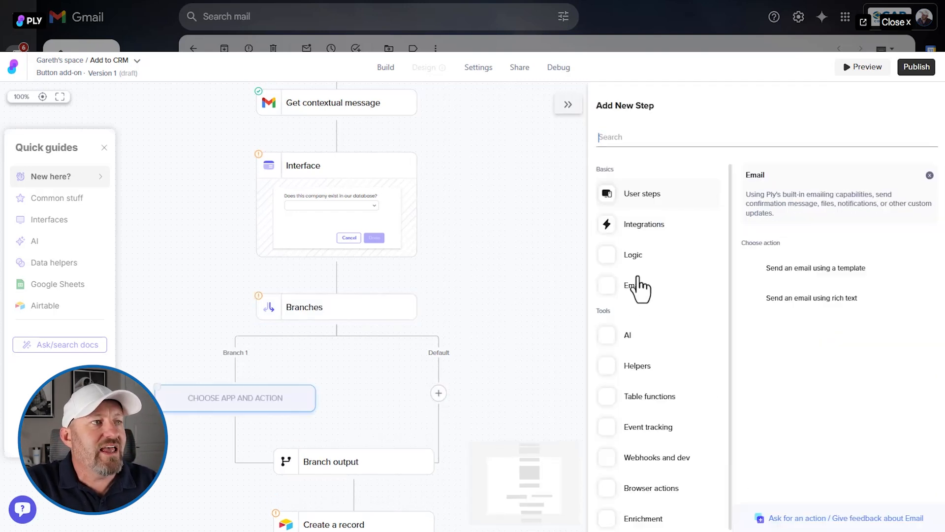
pyautogui.click(643, 224)
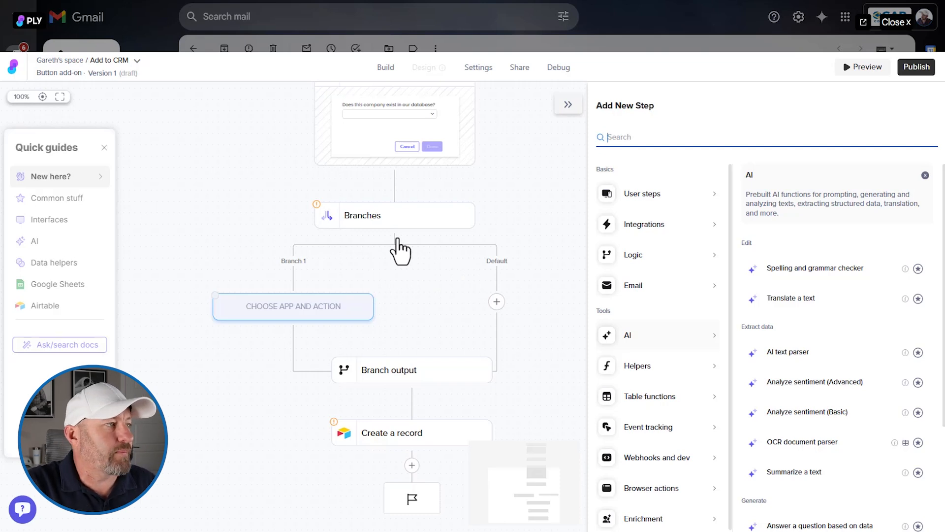
pyautogui.click(367, 226)
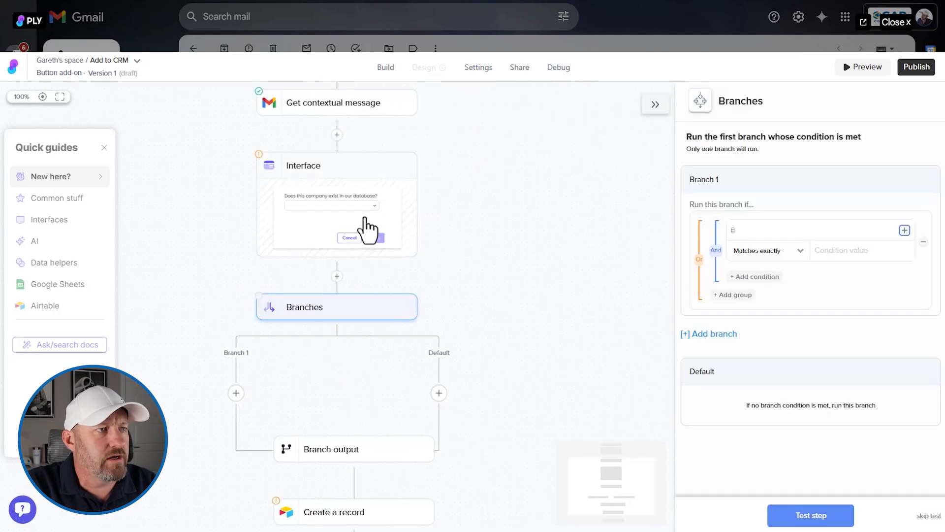
pyautogui.click(714, 180)
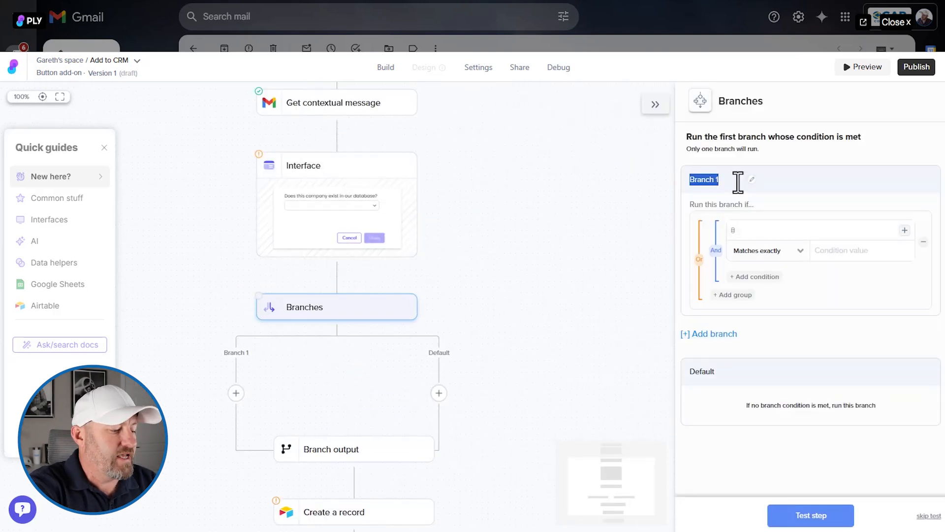
pyautogui.write('If')
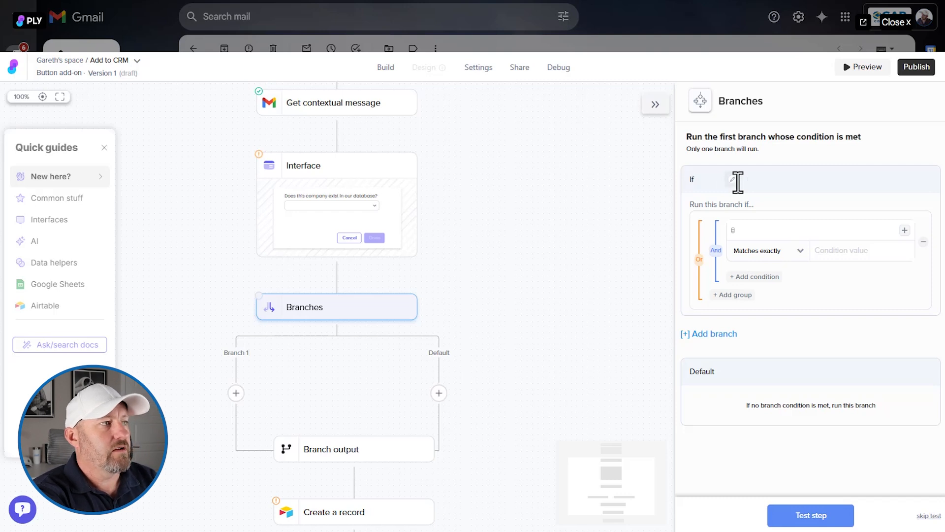
pyautogui.write(' Company Exist')
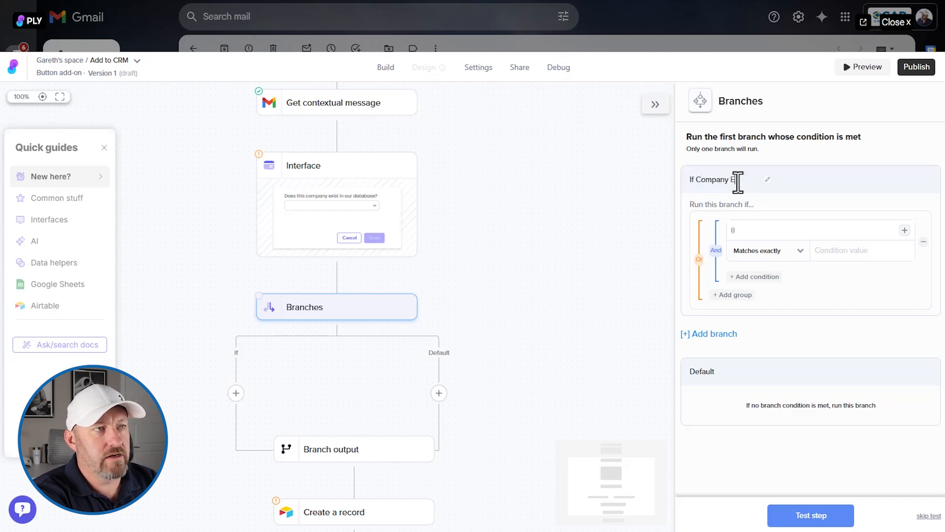
pyautogui.write('s')
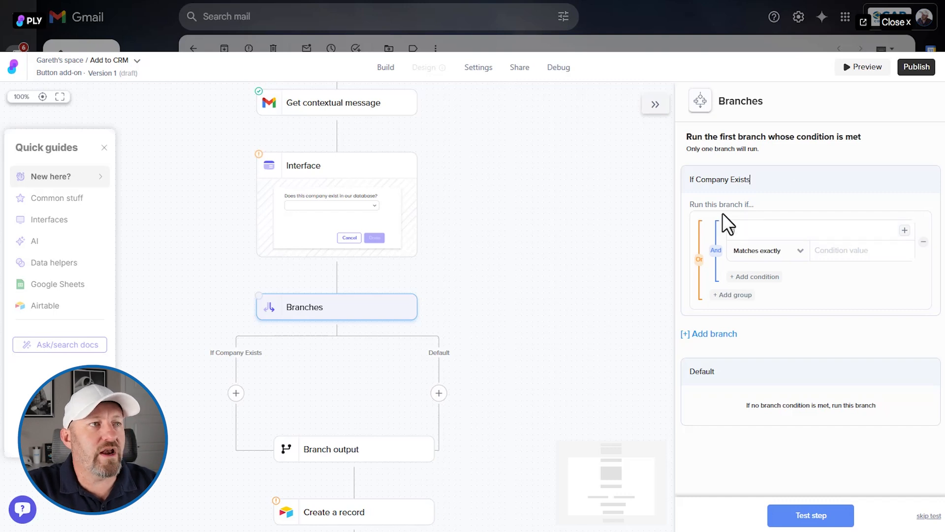
# - Rename the default branch of the Branches step to "Otherwise"
pyautogui.click(738, 230)
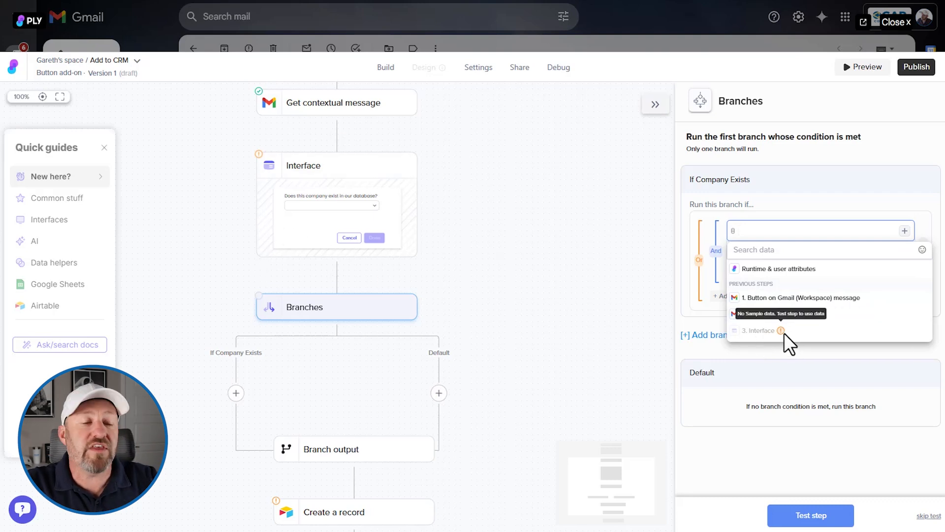
pyautogui.click(369, 314)
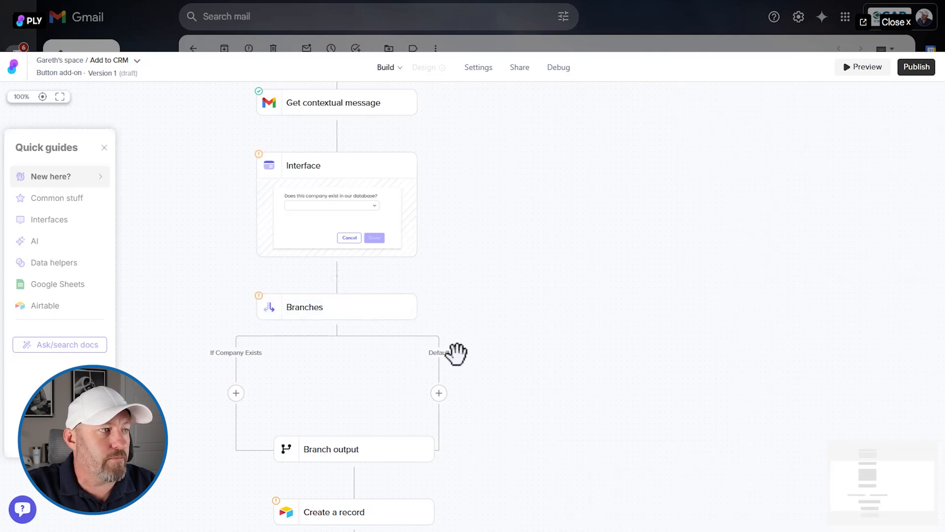
pyautogui.click(346, 311)
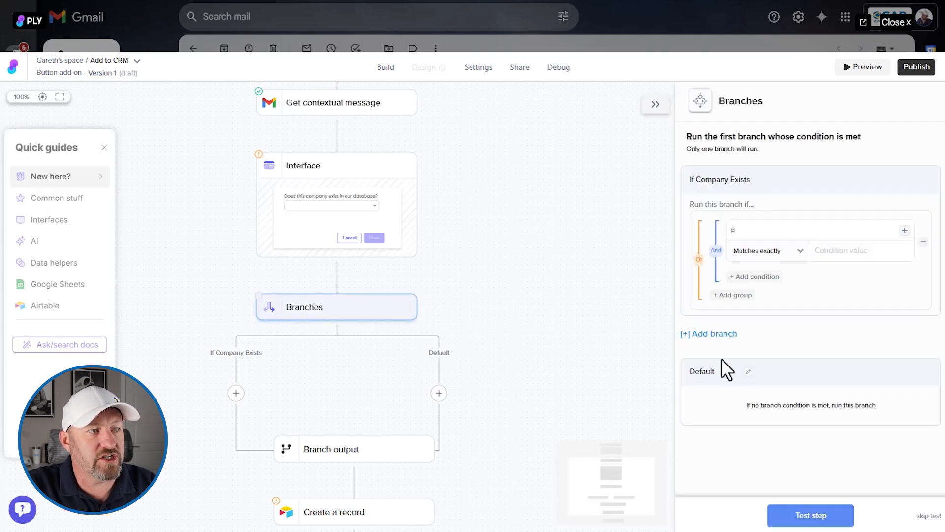
pyautogui.doubleClick(710, 373)
pyautogui.write('Otherwise')
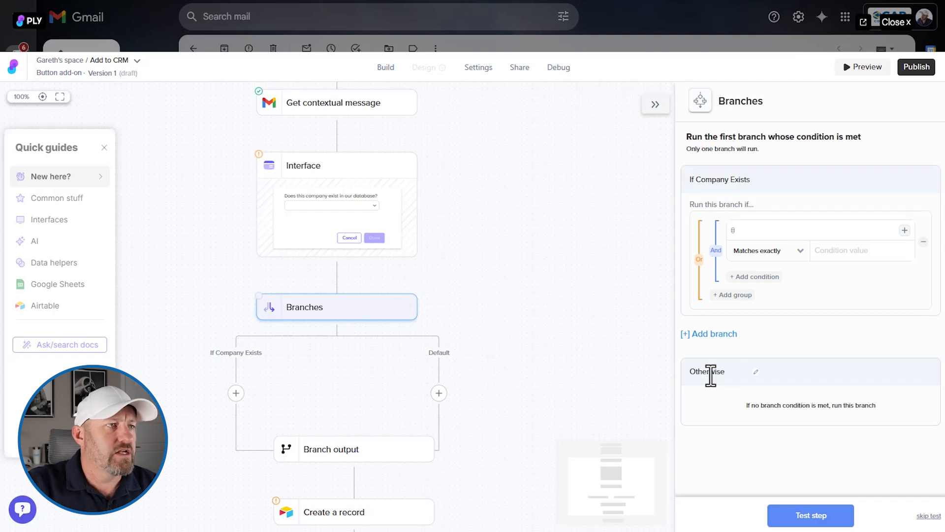
# - Run the Interface step to create sample data, answering "Yes" to the company question
pyautogui.click(346, 170)
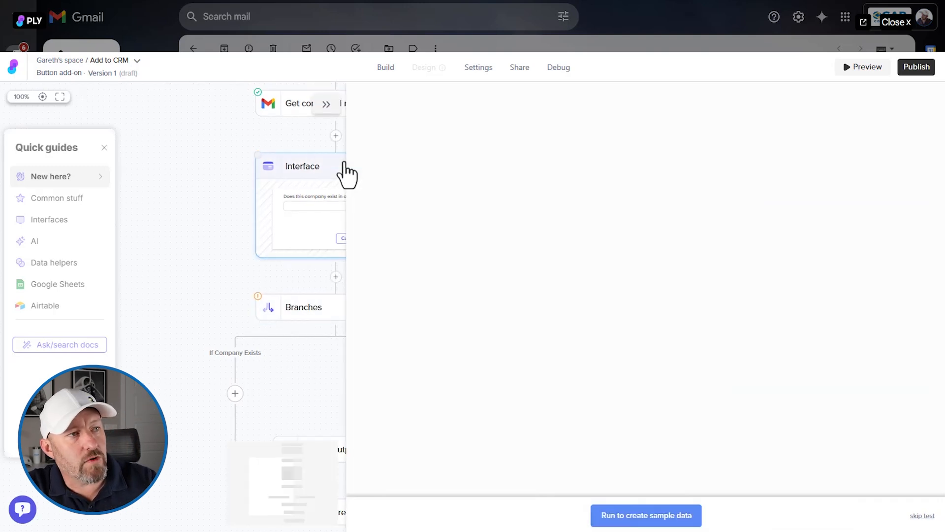
pyautogui.click(655, 517)
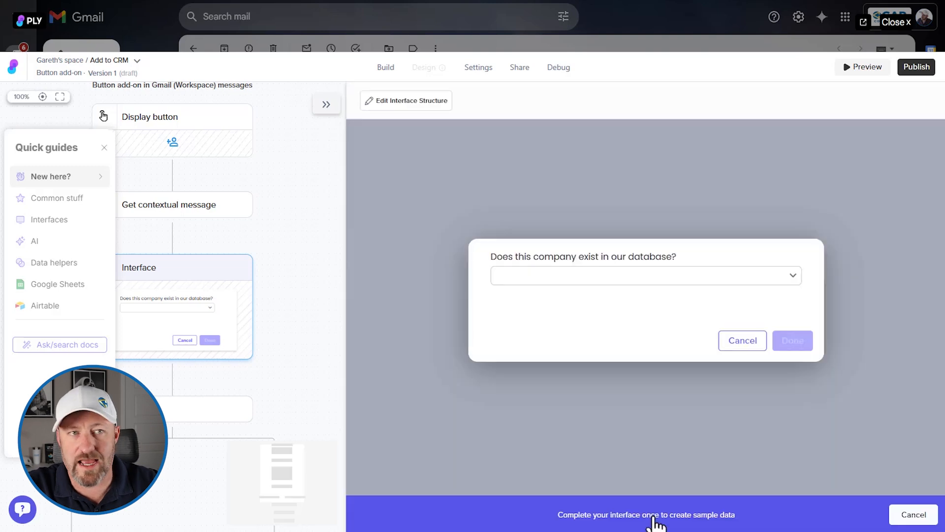
pyautogui.click(602, 279)
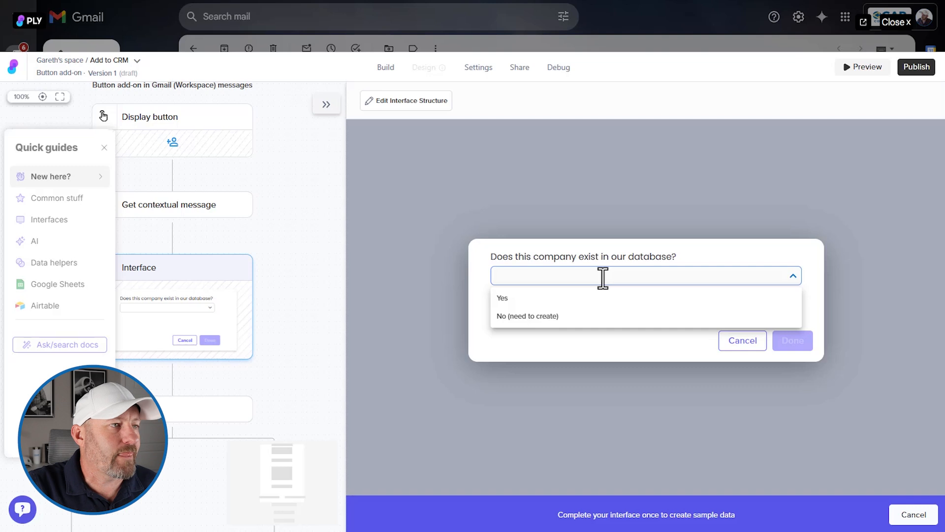
pyautogui.click(585, 299)
pyautogui.click(790, 342)
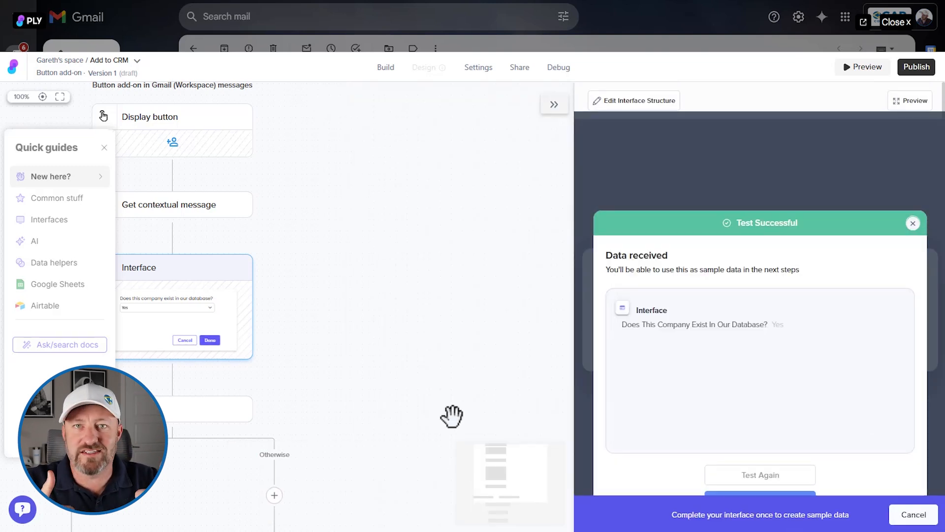
# - Set the If Company Exists branch to run when the interface's "Does this company exist in our database?" answer matches exactly "Yes"
pyautogui.moveTo(369, 383); pyautogui.dragTo(478, 316)
pyautogui.click(232, 350)
pyautogui.click(762, 233)
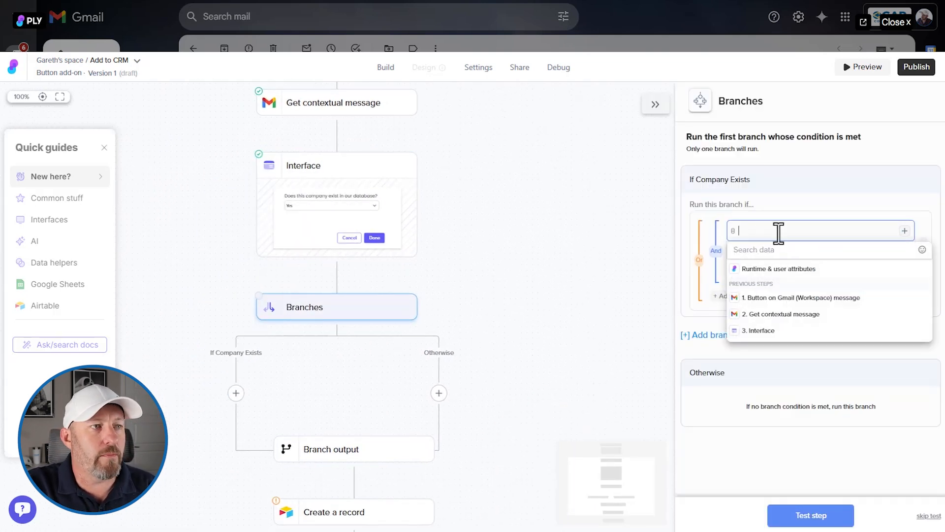
pyautogui.click(779, 328)
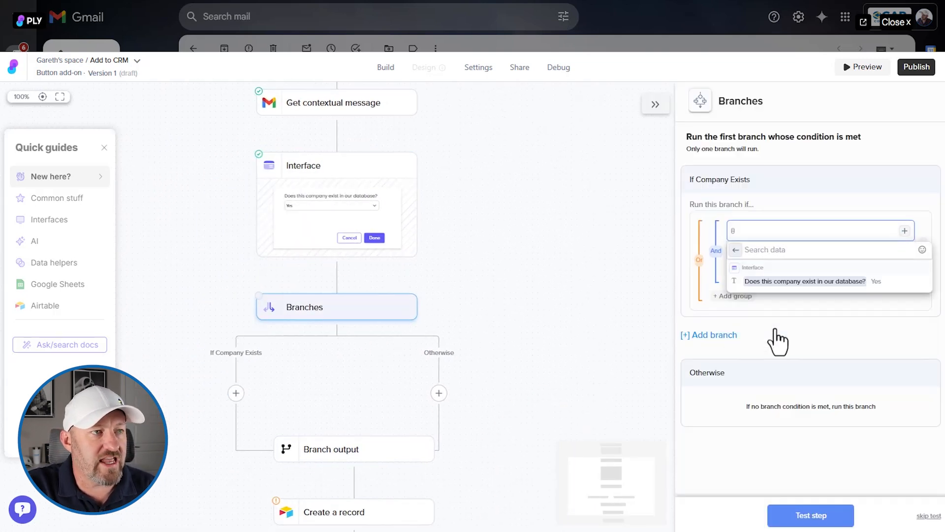
pyautogui.click(783, 283)
pyautogui.click(842, 254)
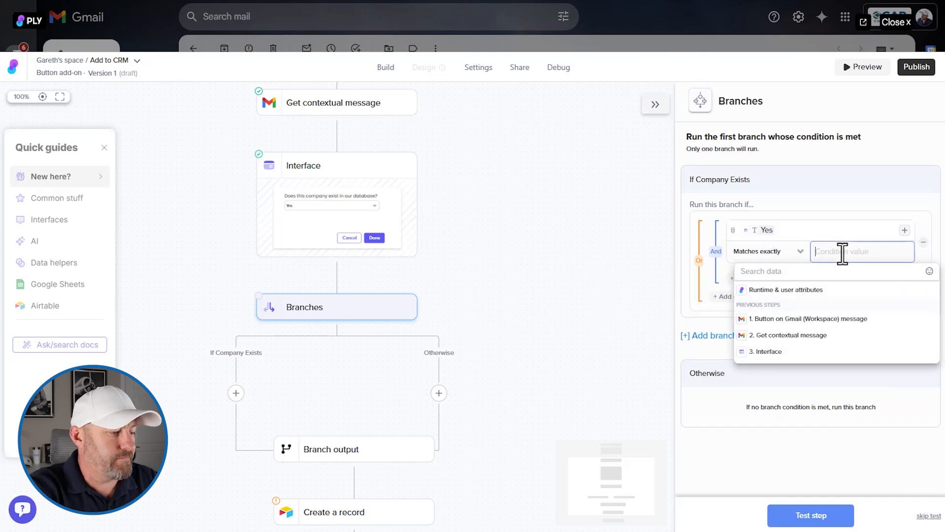
pyautogui.write('Yes')
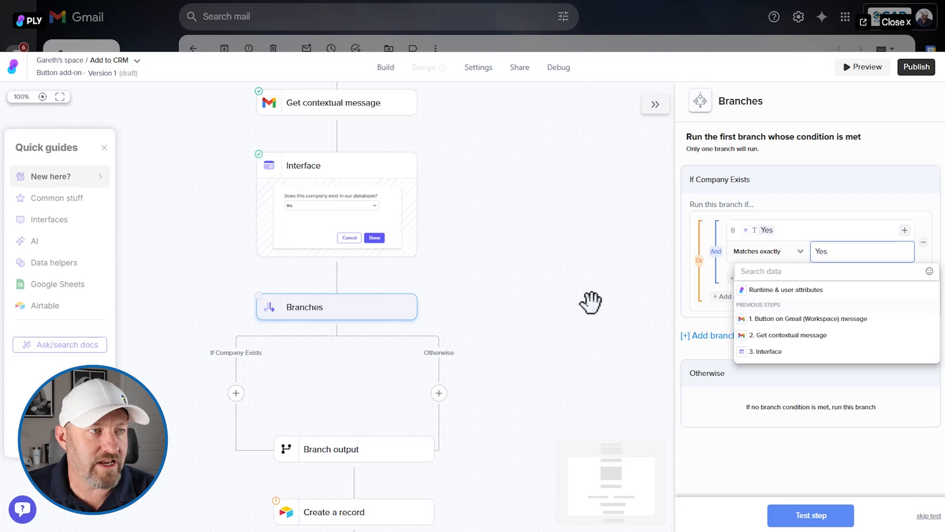
pyautogui.click(586, 155)
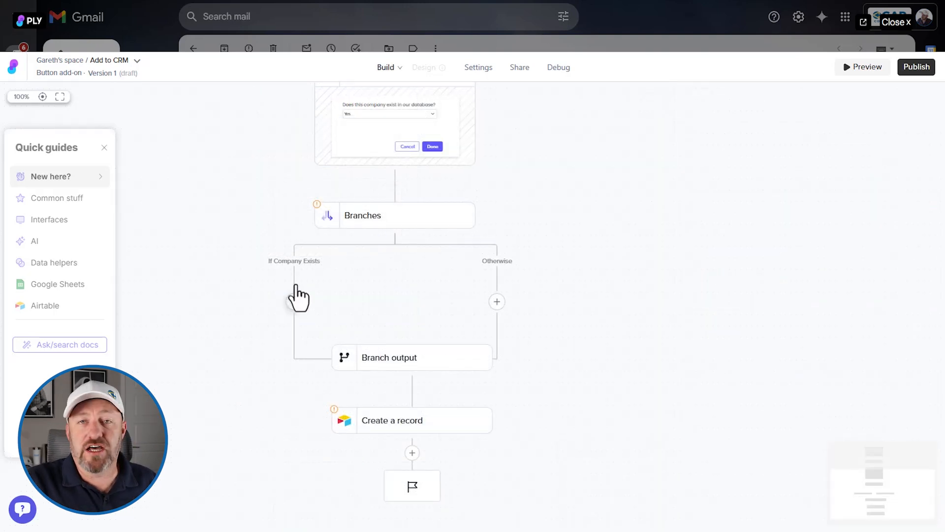
# - Insert an Interface (form screen) step in the If Company Exists branch and add a Table block to it
pyautogui.click(294, 301)
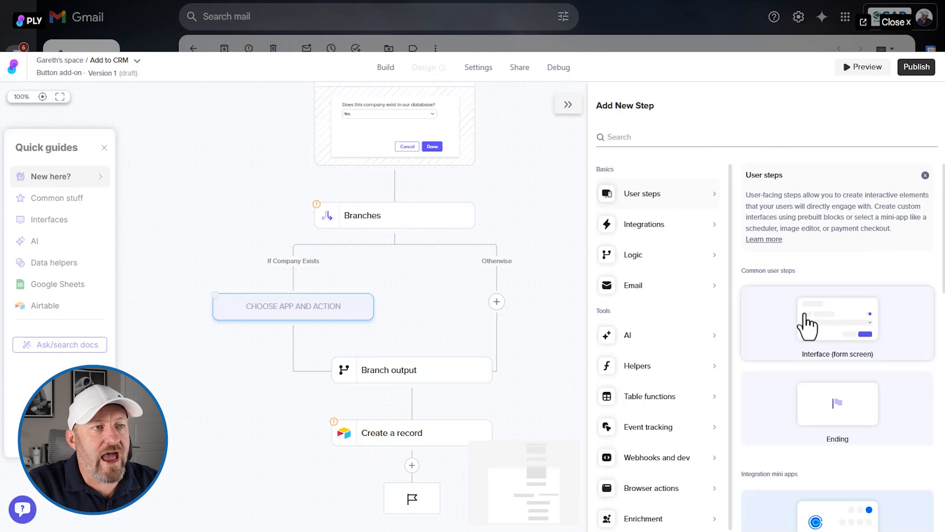
pyautogui.click(806, 335)
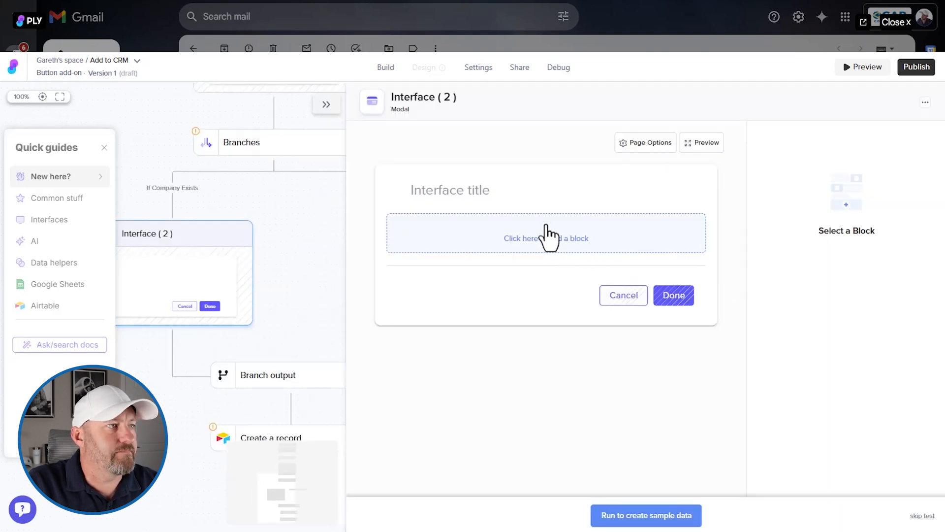
pyautogui.click(500, 236)
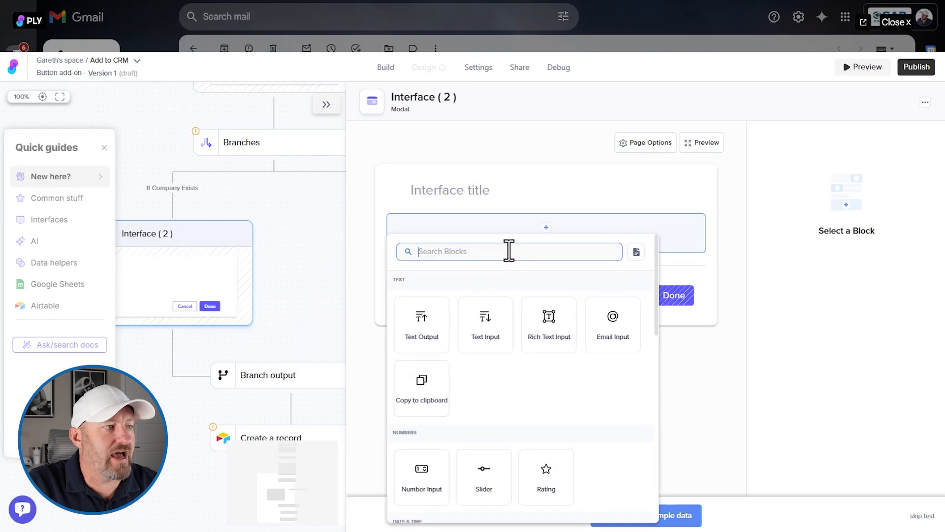
pyautogui.scroll(-8, 543, 292)
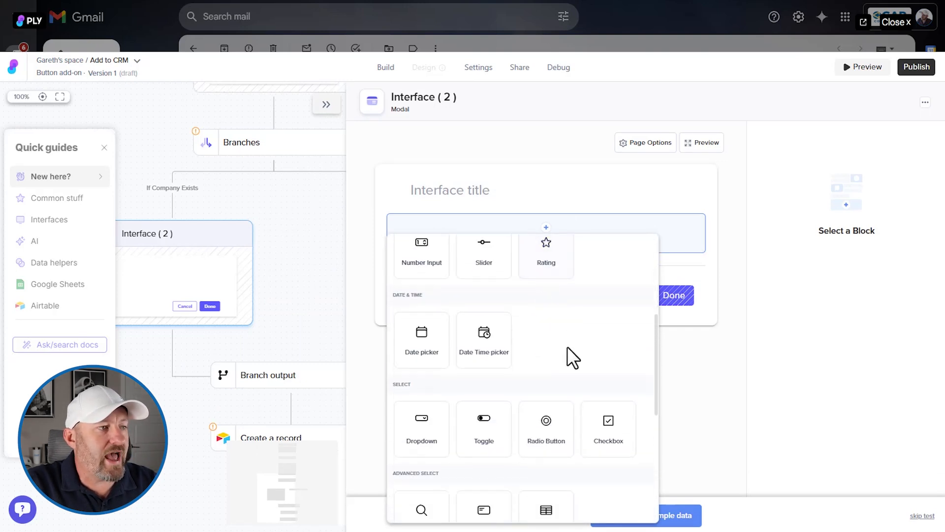
pyautogui.click(545, 356)
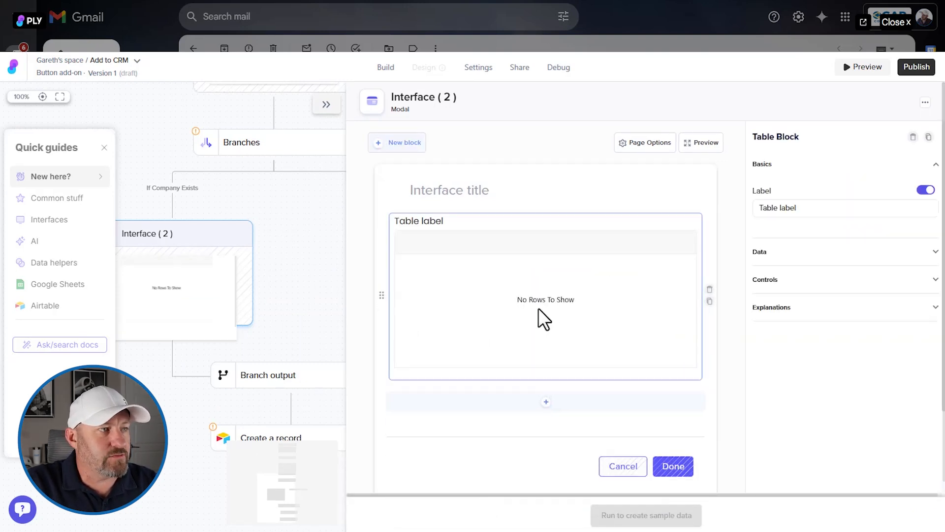
# - Check which previous steps can serve as the Table block's data source
pyautogui.click(792, 252)
pyautogui.click(794, 235)
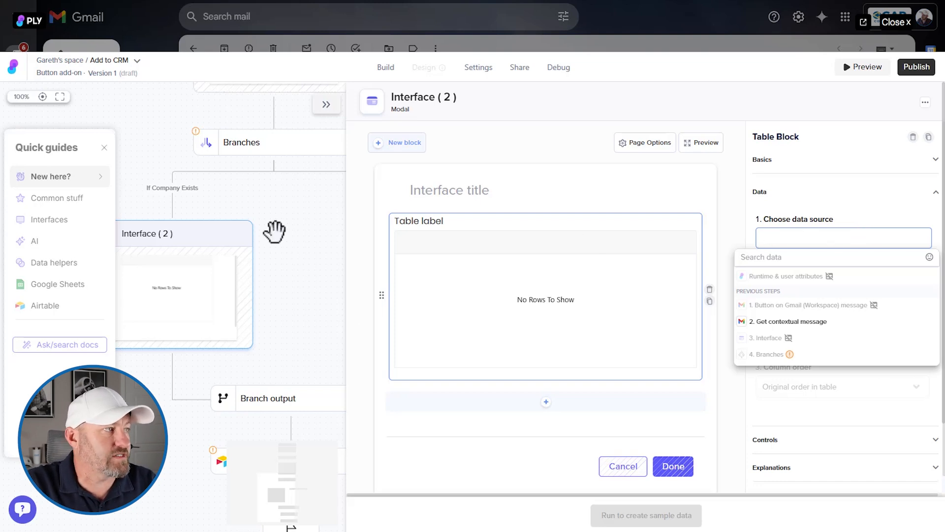
pyautogui.click(325, 109)
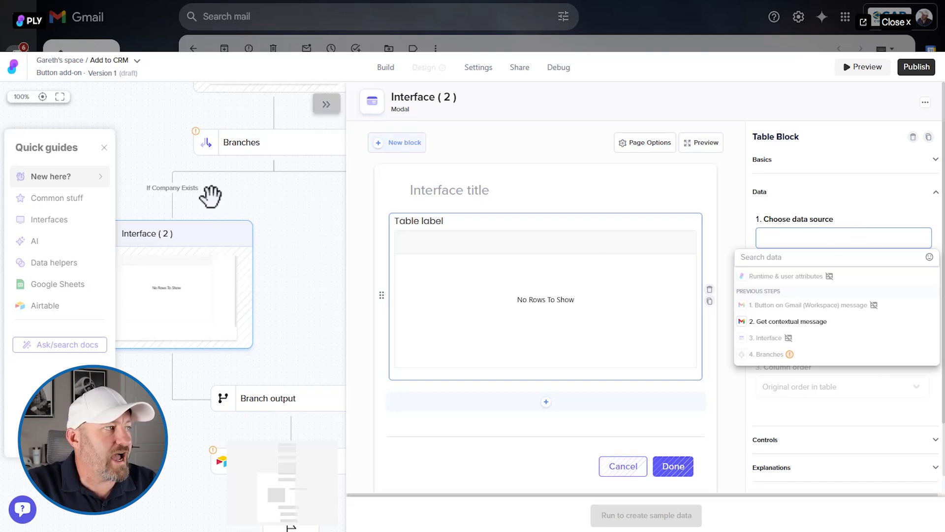
# - Insert an Airtable List records step above the interface in the If Company Exists branch, using the Airtable - OAuth connection (1) account
pyautogui.click(172, 203)
pyautogui.click(320, 308)
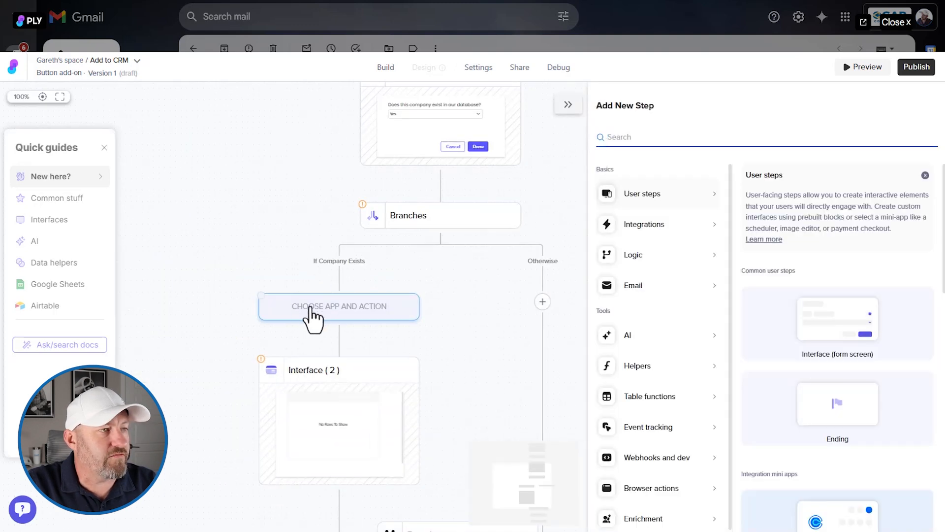
pyautogui.moveTo(658, 224)
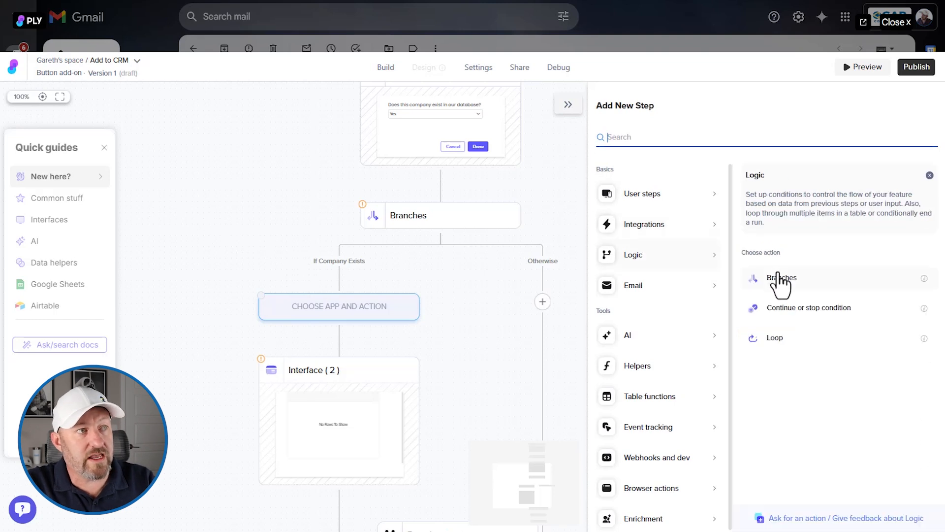
pyautogui.click(689, 228)
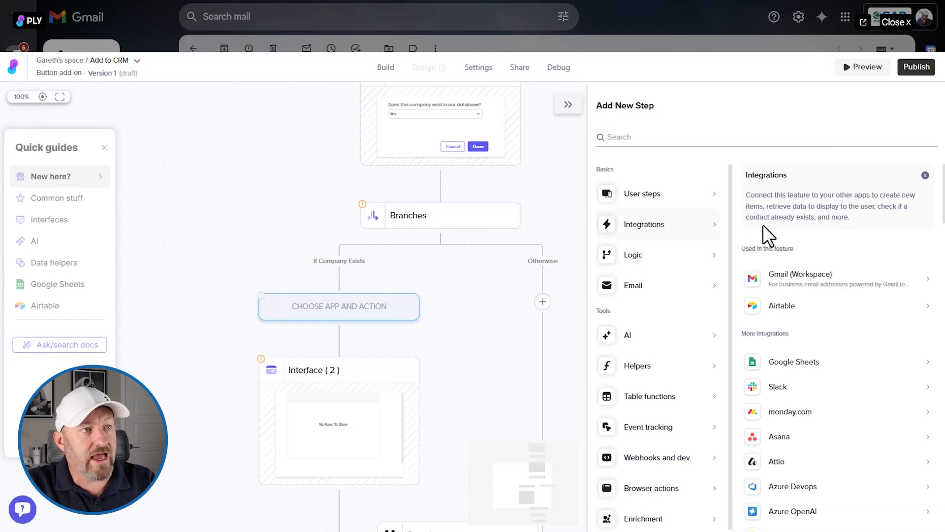
pyautogui.click(786, 307)
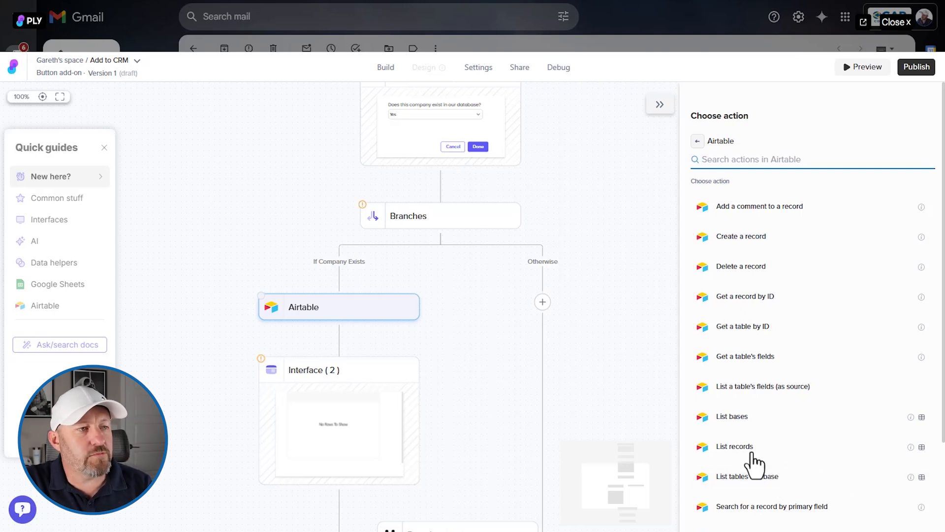
pyautogui.click(731, 446)
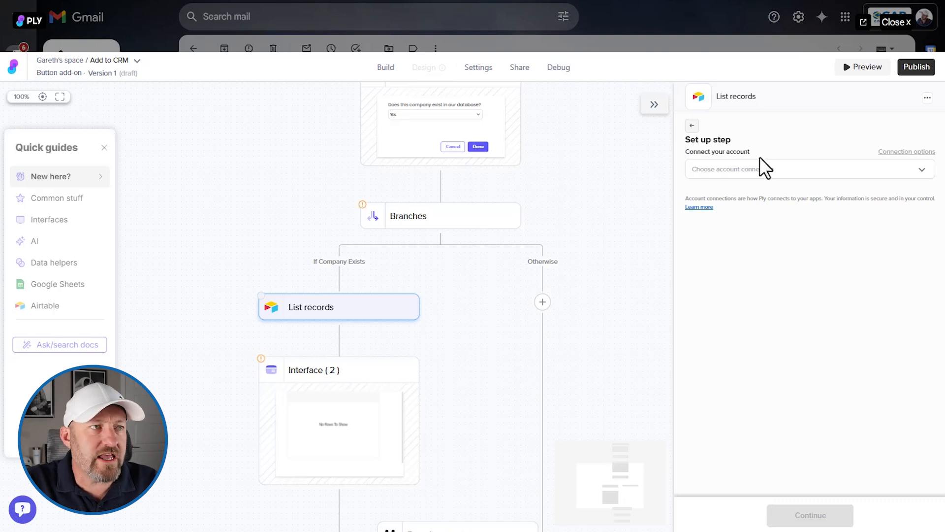
pyautogui.click(760, 168)
pyautogui.click(763, 209)
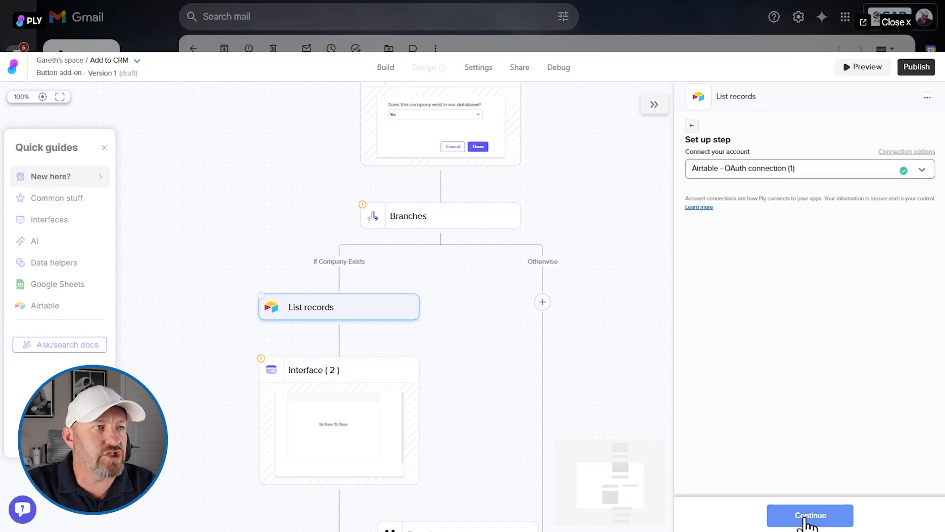
pyautogui.click(806, 517)
# - Set the List records step to the Companies table of the CRM Template base and test it
pyautogui.click(742, 164)
pyautogui.click(719, 187)
pyautogui.write('crm')
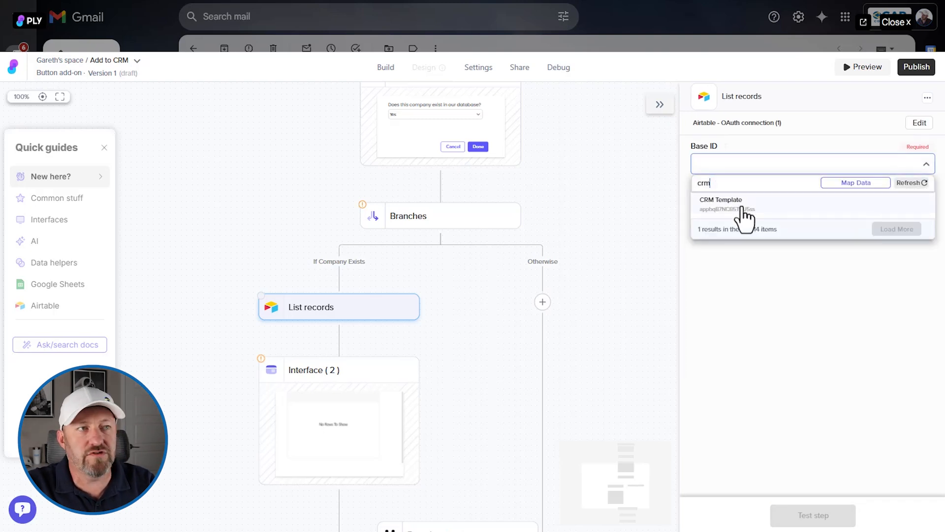
pyautogui.click(741, 203)
pyautogui.click(741, 207)
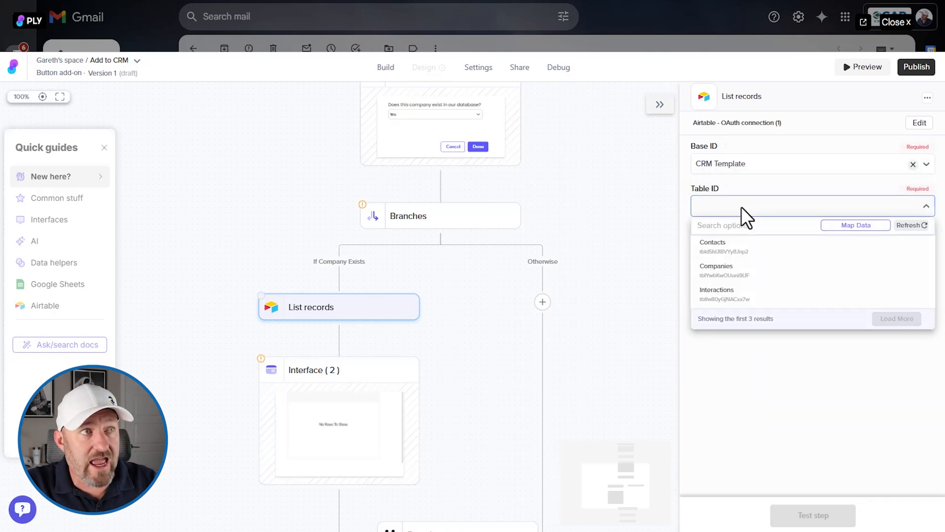
pyautogui.click(741, 276)
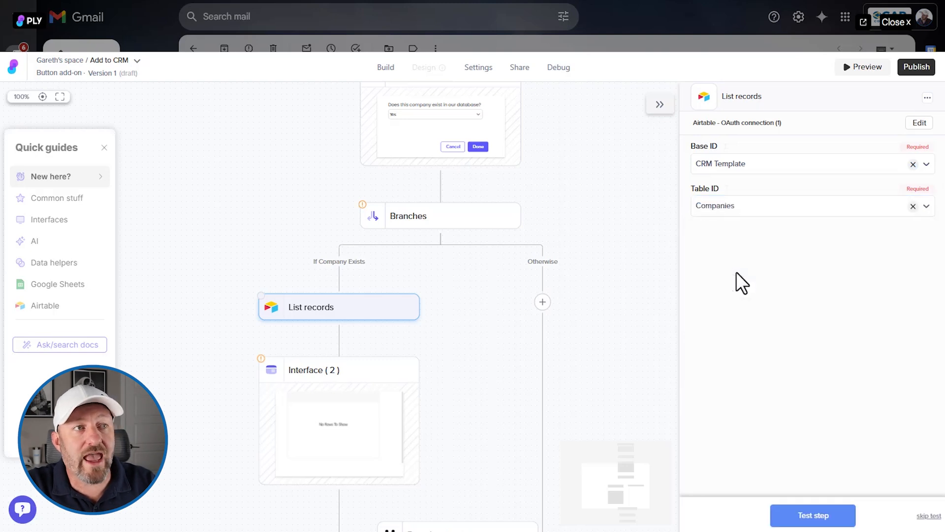
pyautogui.click(827, 516)
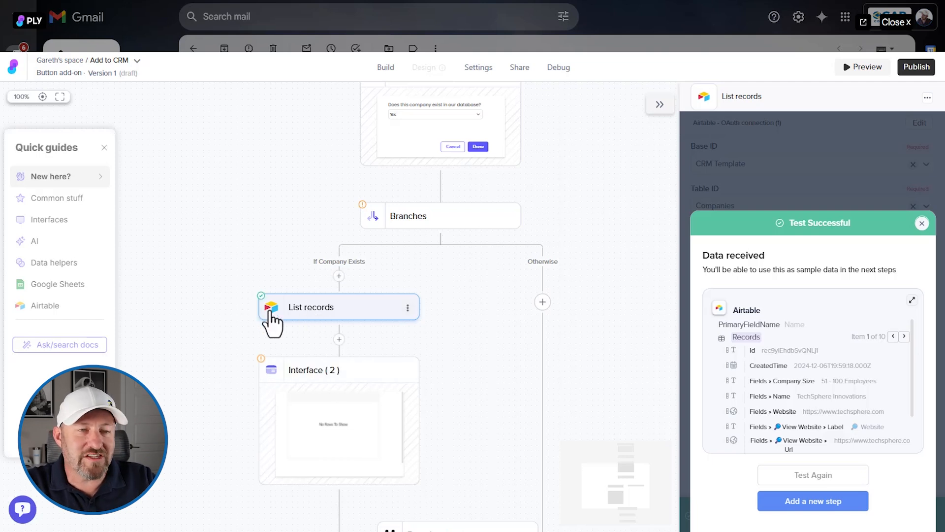
# - Set the data source of the Table block in Interface (2) to the Records from the List records step
pyautogui.click(318, 426)
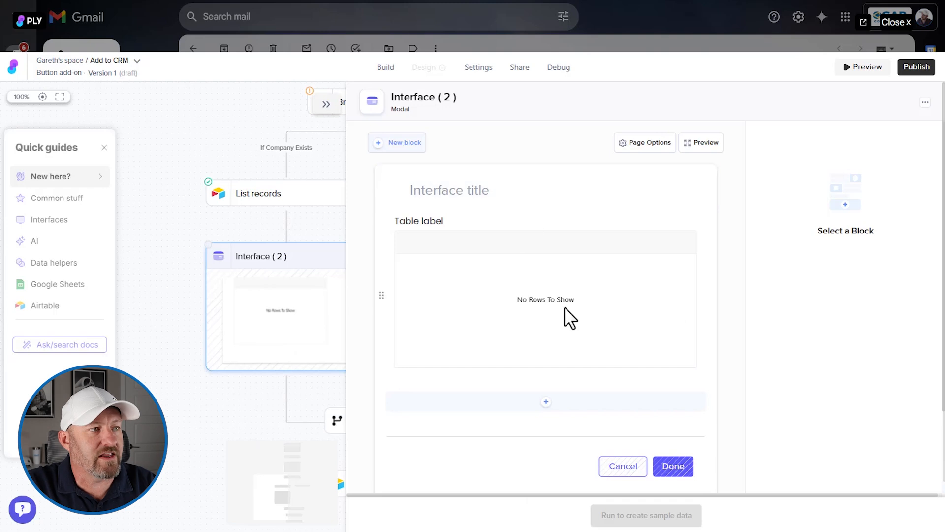
pyautogui.click(481, 291)
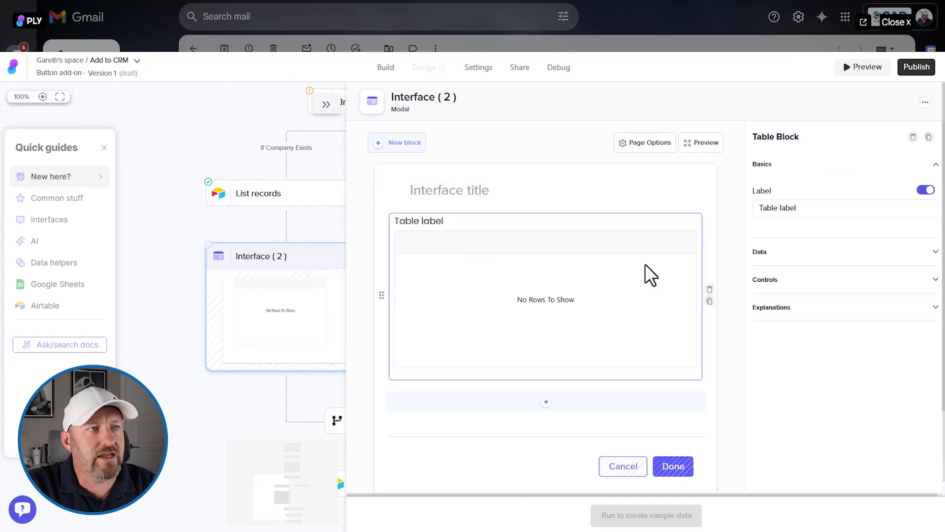
pyautogui.click(768, 252)
pyautogui.click(775, 241)
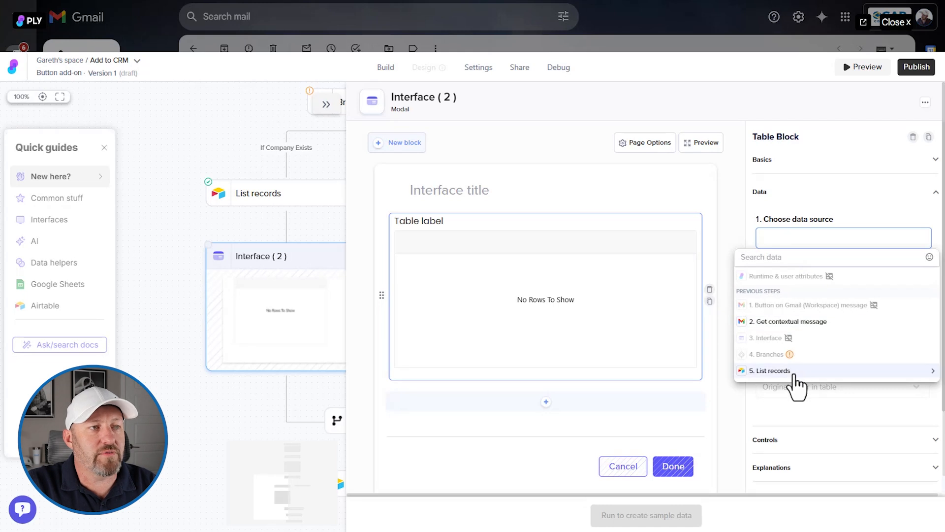
pyautogui.click(779, 372)
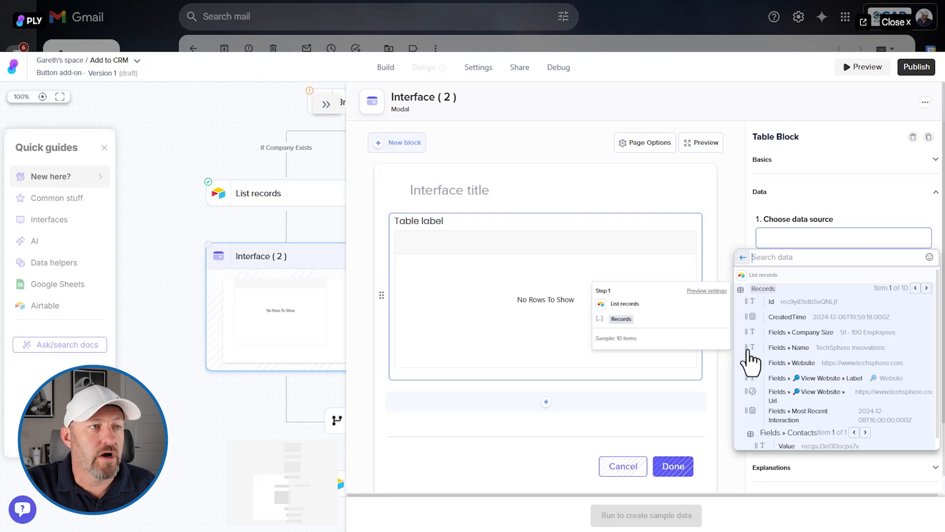
pyautogui.click(830, 351)
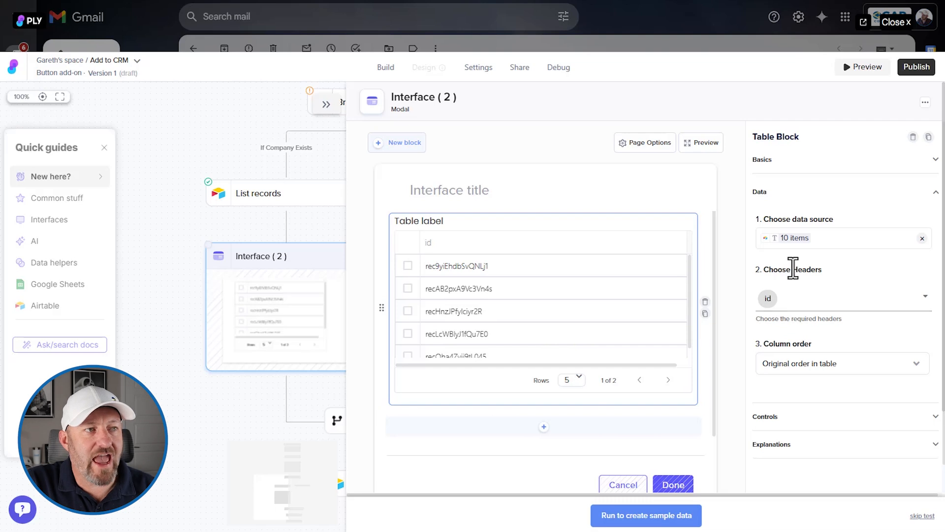
# - Replace the table's id header with fields.Name as its only column
pyautogui.click(798, 304)
pyautogui.click(776, 301)
pyautogui.click(771, 390)
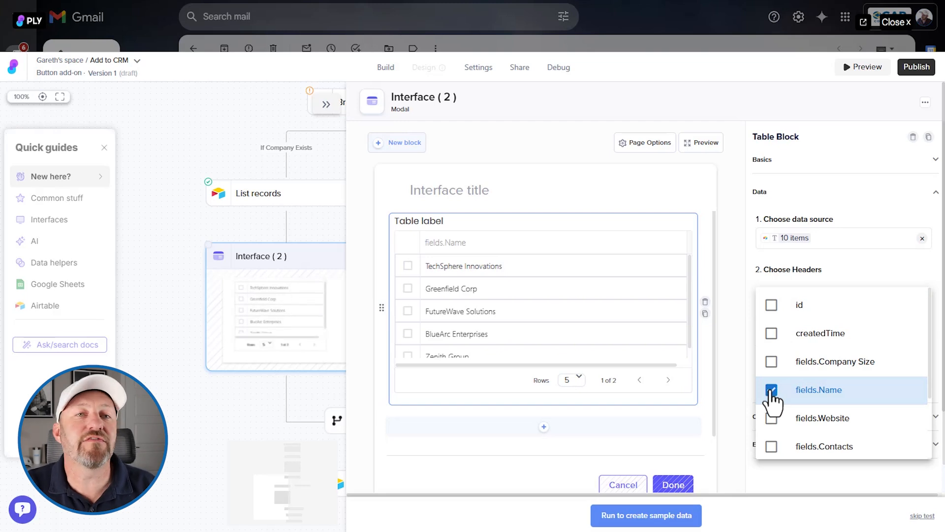
pyautogui.click(736, 353)
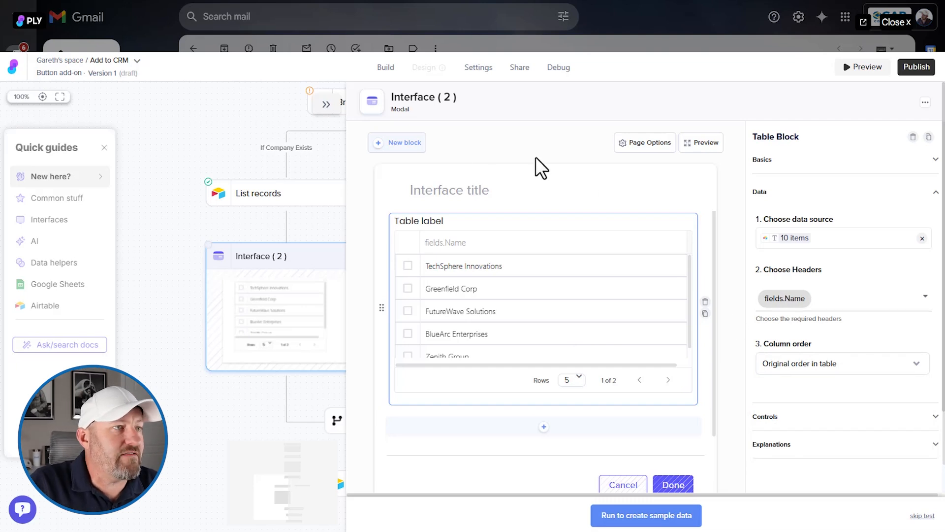
# - Label the Table block "Select the company"
pyautogui.click(768, 162)
pyautogui.tripleClick(781, 208)
pyautogui.write('S')
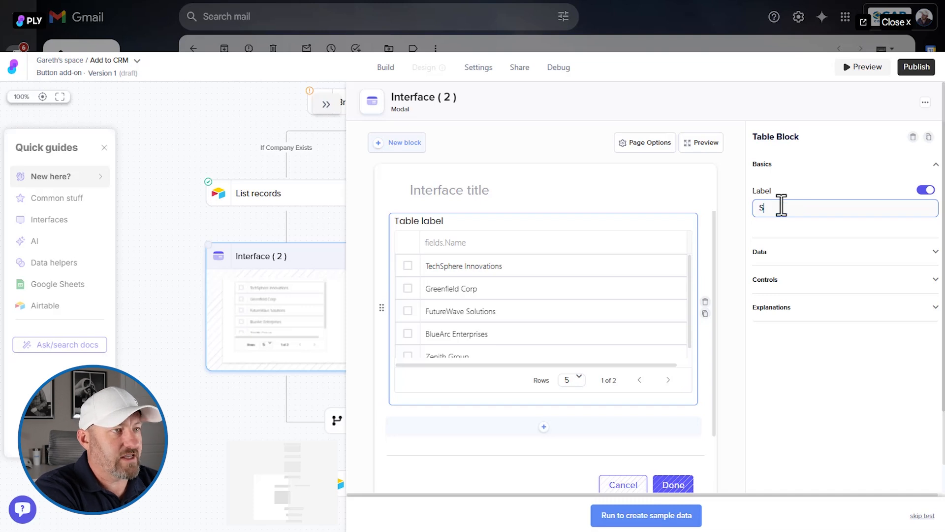
pyautogui.write('elect the company')
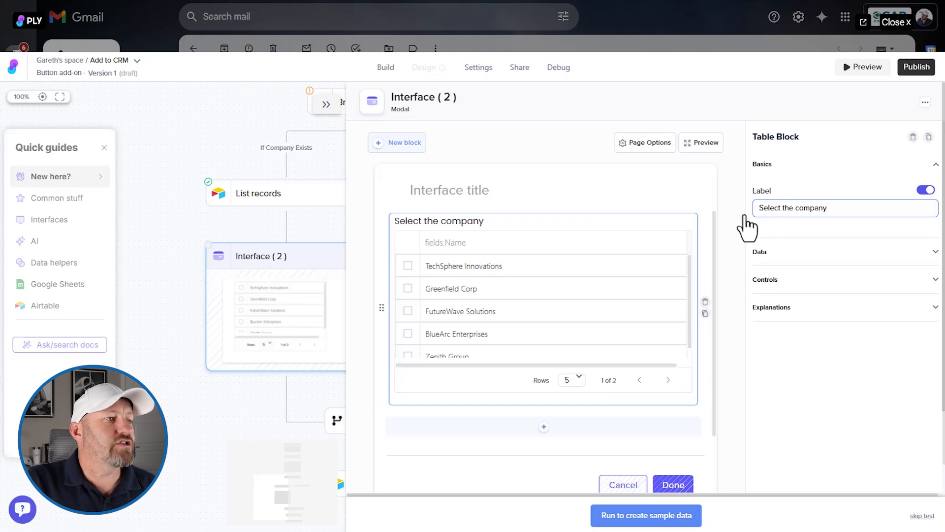
# - Run Interface (2) to create sample data, choosing Greenfield Corp as the company
pyautogui.click(641, 521)
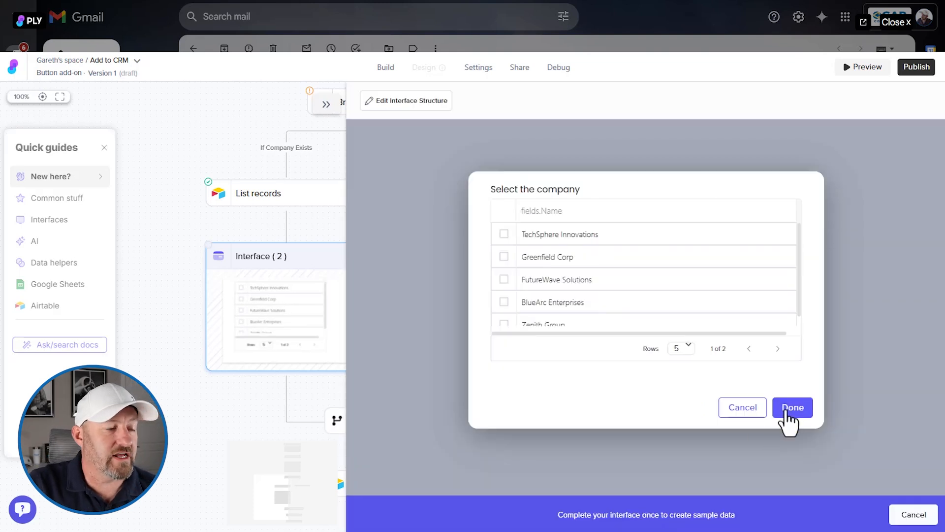
pyautogui.click(504, 256)
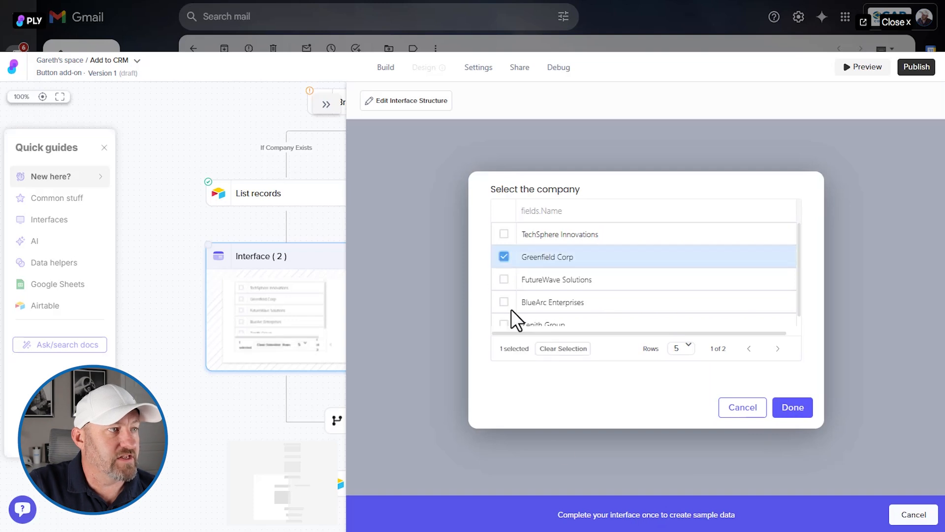
pyautogui.click(784, 411)
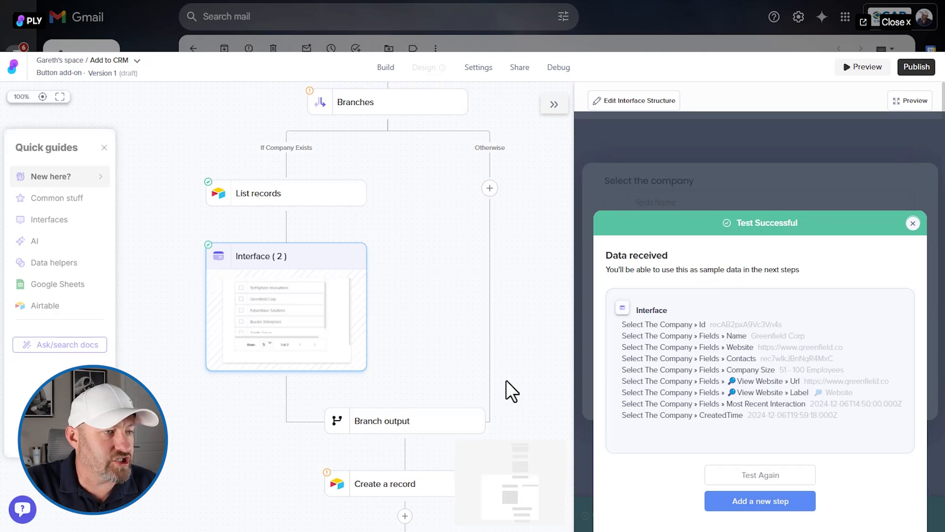
# - Switch the Company field of the Create a record step from fixed options to mapped data
pyautogui.click(355, 487)
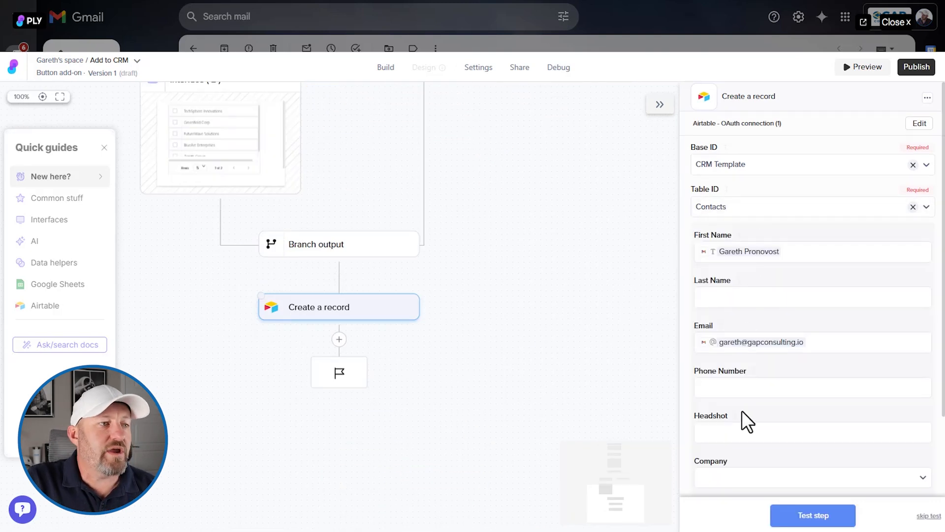
pyautogui.click(749, 478)
pyautogui.scroll(-2, 847, 312)
pyautogui.scroll(1, 842, 334)
pyautogui.scroll(2, 842, 335)
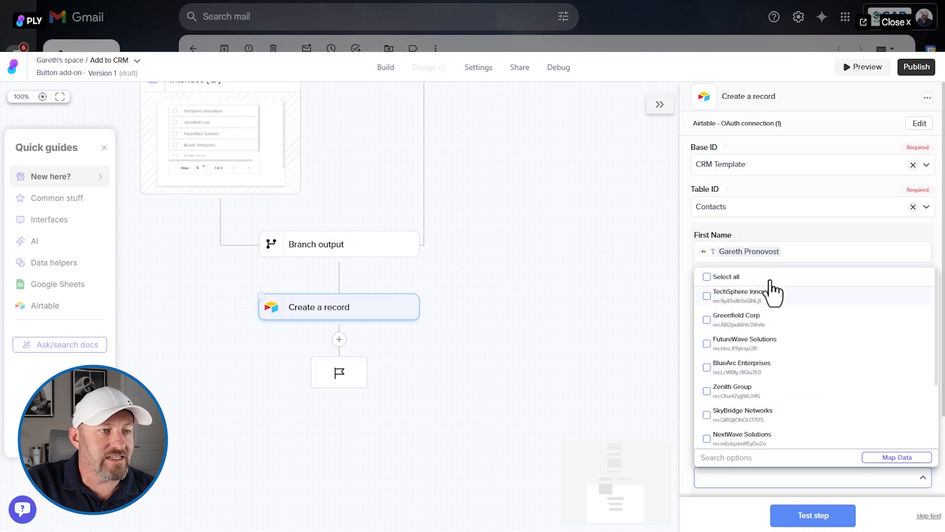
pyautogui.click(909, 458)
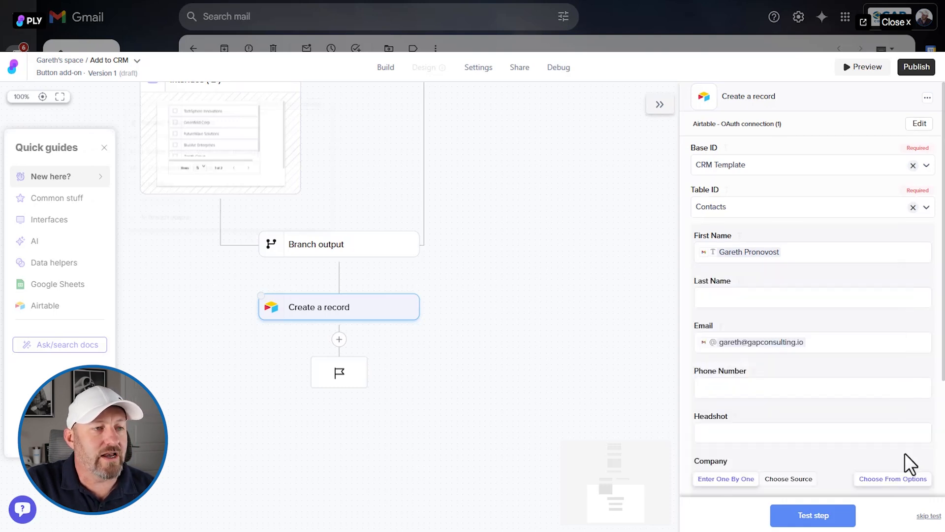
pyautogui.scroll(-3, 838, 389)
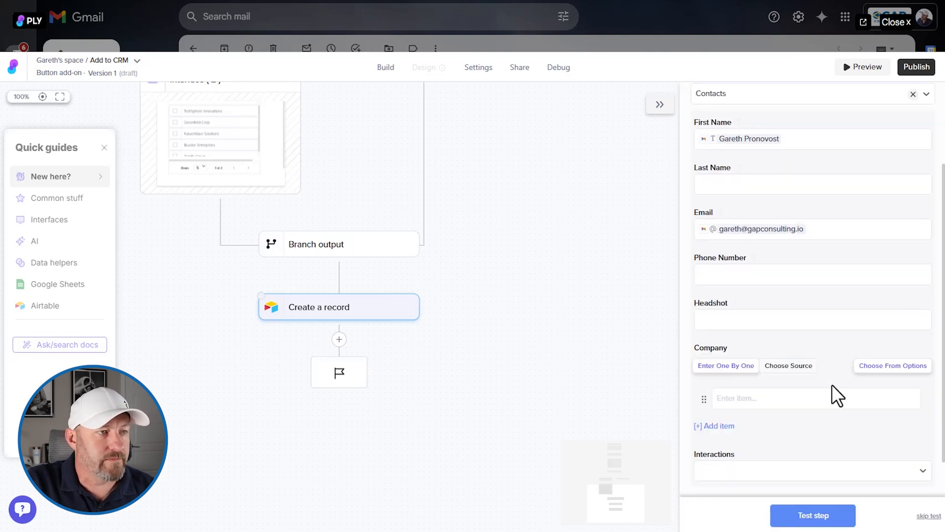
pyautogui.scroll(4, 562, 327)
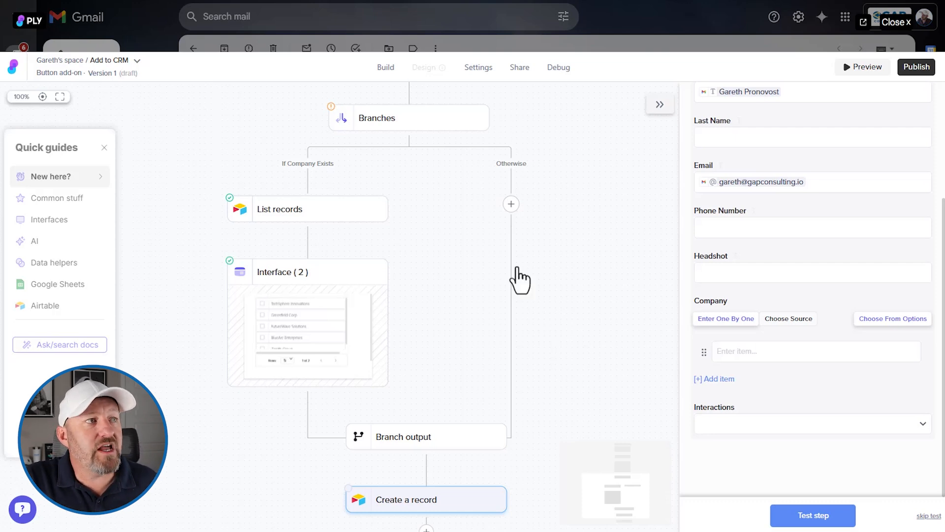
# - Insert an Interface (form screen) step in the Otherwise branch and add a Text Input block to it
pyautogui.click(511, 204)
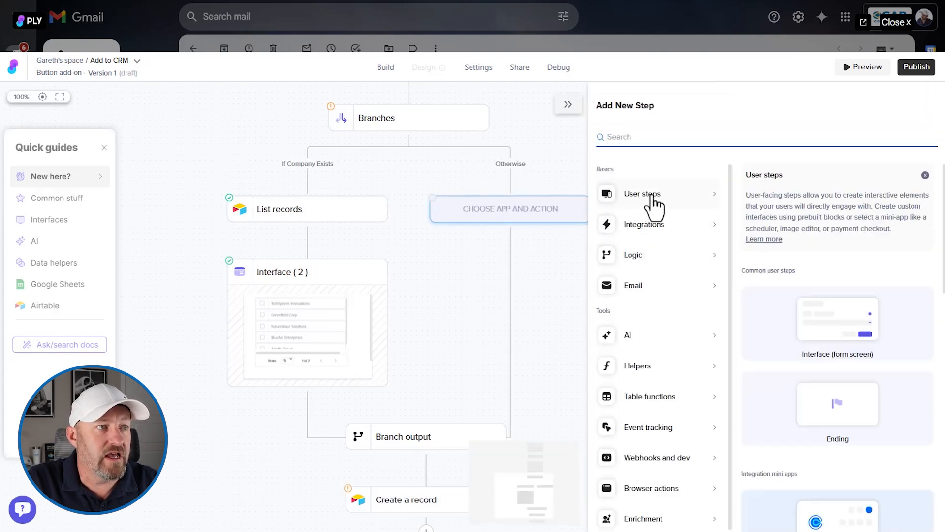
pyautogui.click(803, 335)
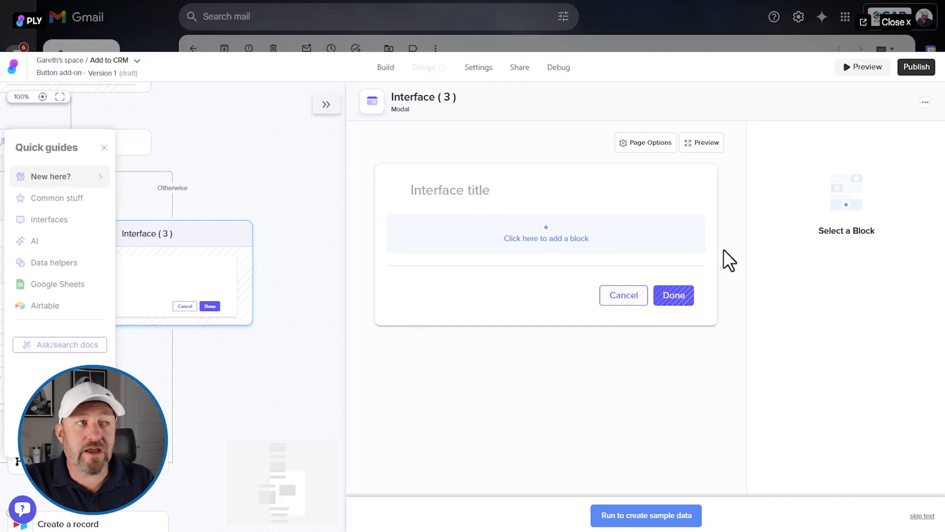
pyautogui.click(579, 242)
pyautogui.click(489, 335)
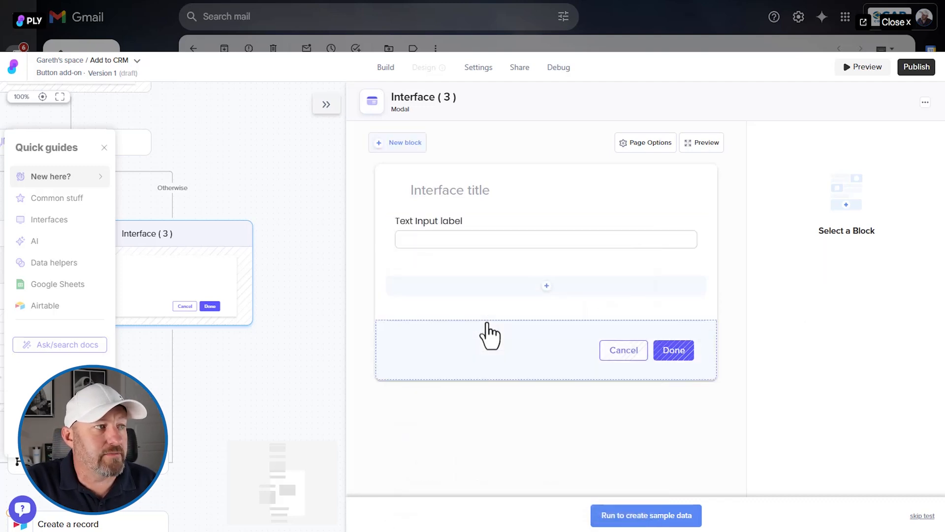
# - Label the Text Input block "What is the company name?" and make it required
pyautogui.click(433, 223)
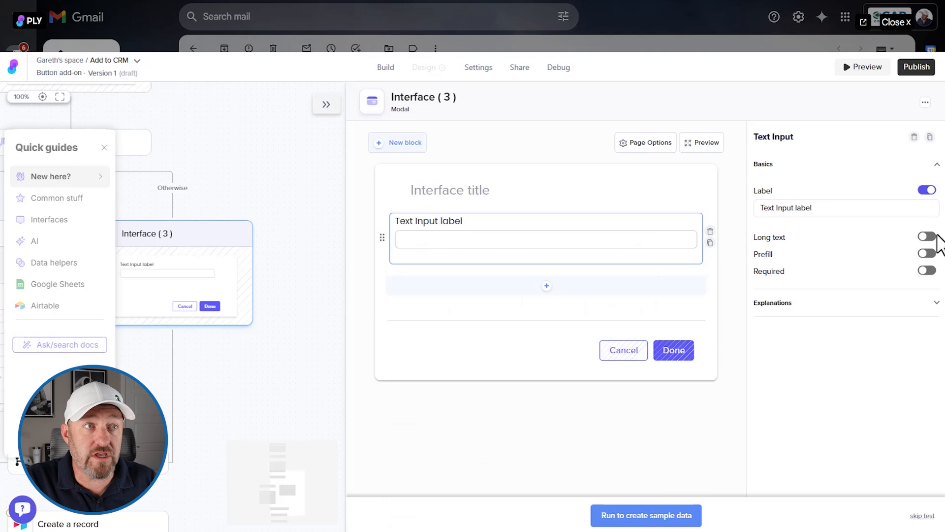
pyautogui.tripleClick(773, 208)
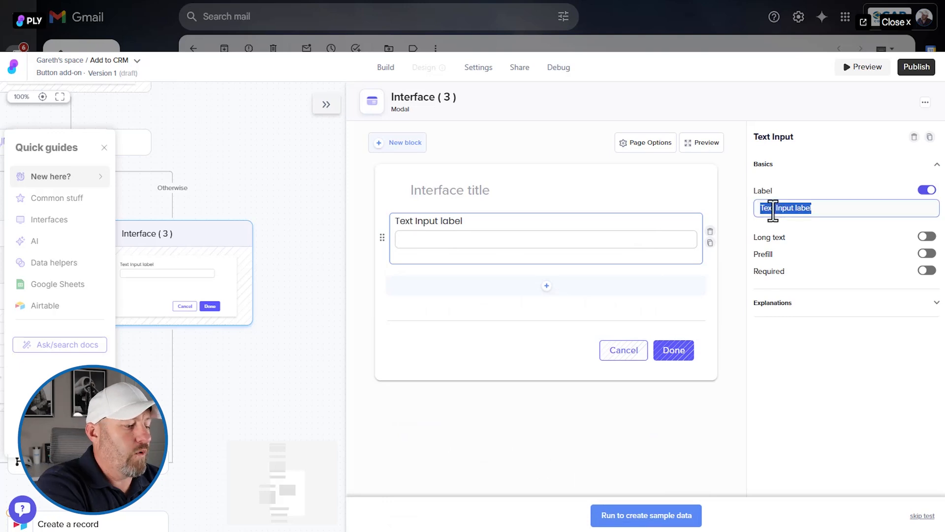
pyautogui.write('What is the comp')
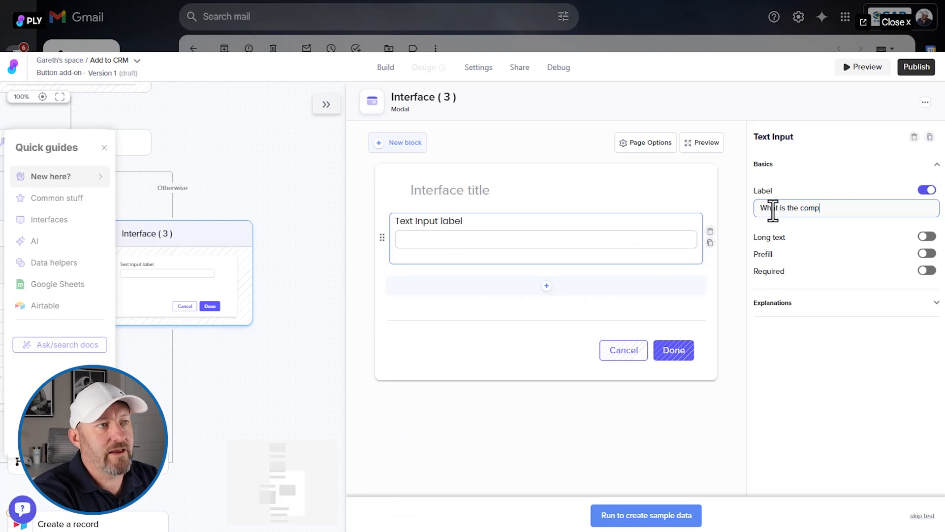
pyautogui.write('any name?')
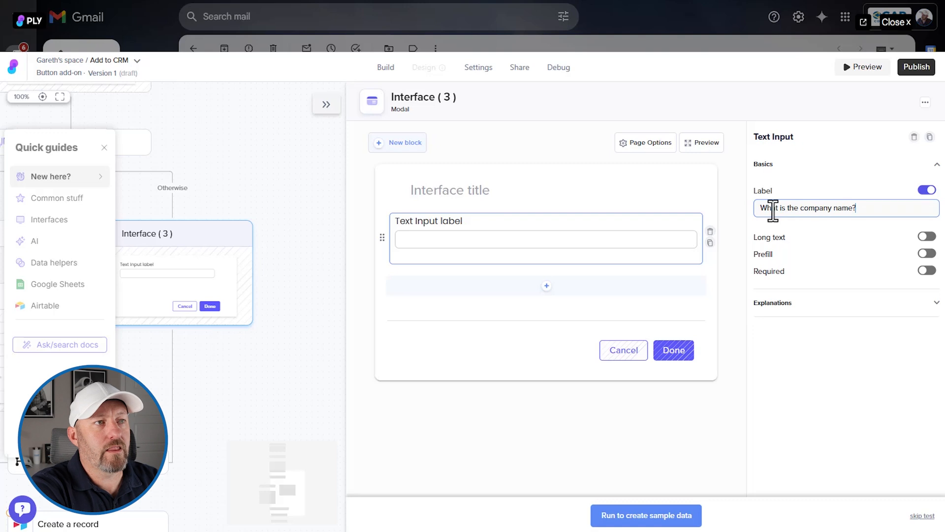
pyautogui.click(927, 271)
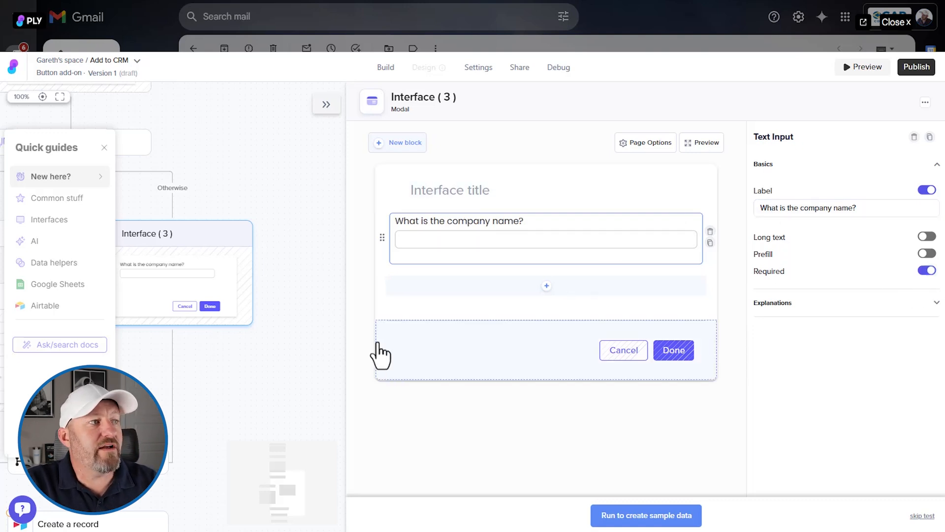
# - Run Interface (3) to create sample data, entering GAP Consulting as the company name
pyautogui.click(326, 105)
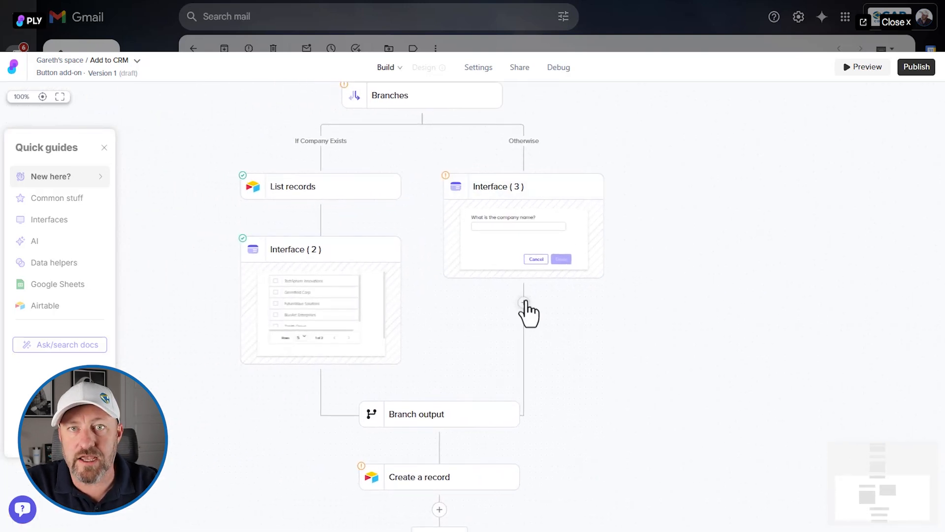
pyautogui.click(512, 207)
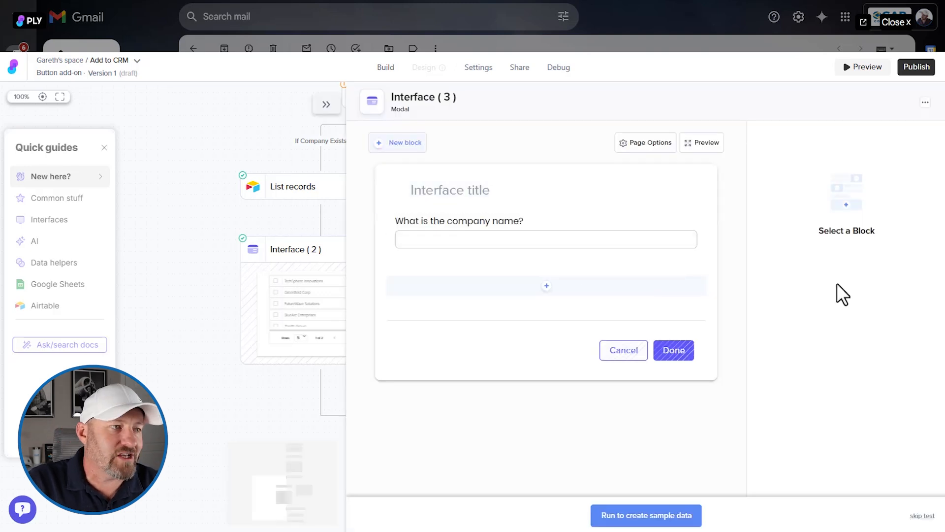
pyautogui.click(637, 521)
pyautogui.click(624, 275)
pyautogui.write('GAP Consulting')
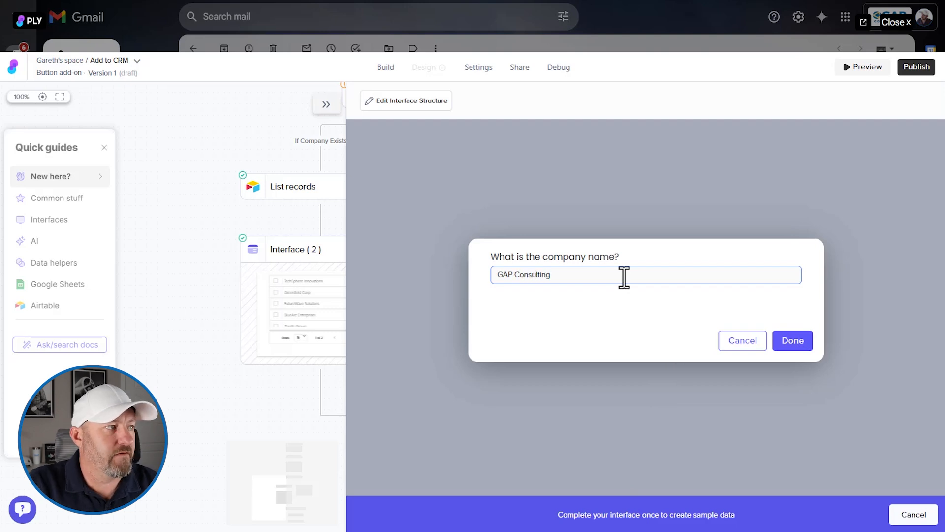
pyautogui.click(800, 344)
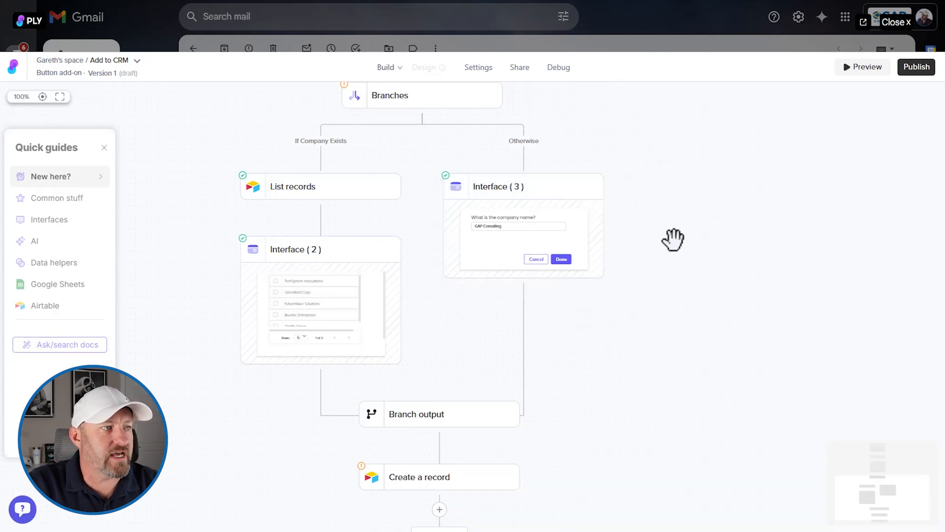
# - Add an Airtable Create a record step after Interface (3) in the Otherwise branch, using the existing Airtable OAuth connection
pyautogui.click(524, 303)
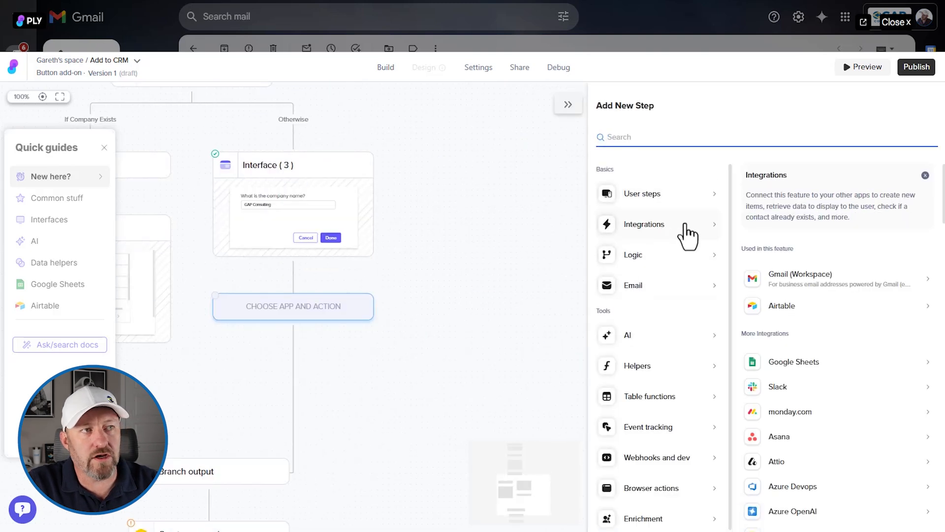
pyautogui.click(781, 301)
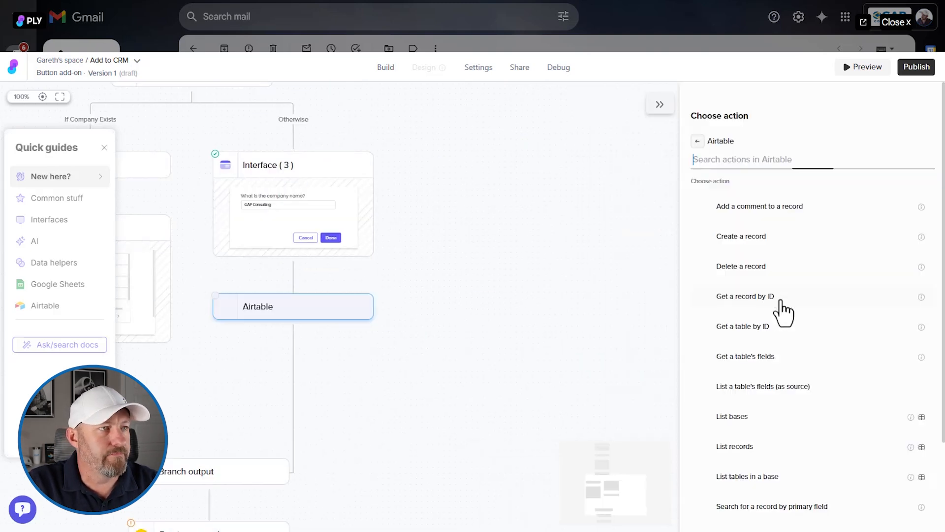
pyautogui.click(761, 246)
pyautogui.click(766, 219)
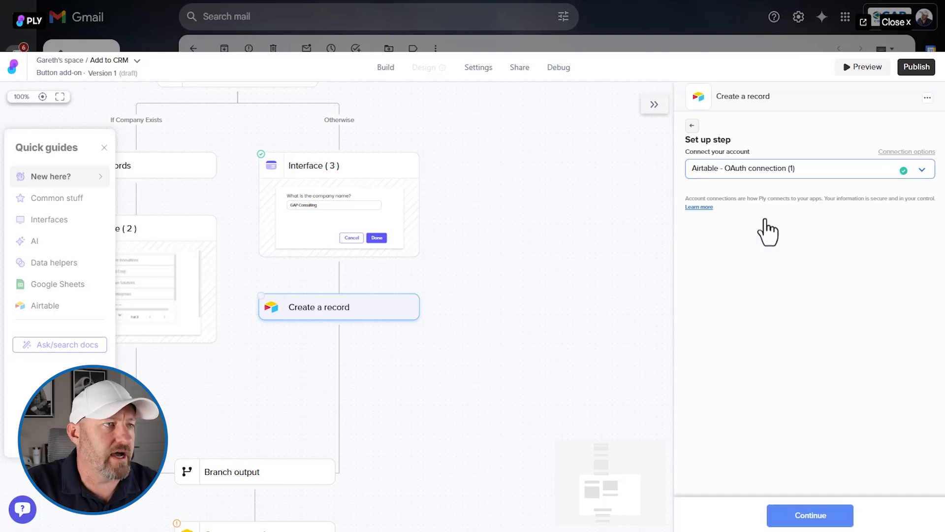
pyautogui.click(830, 522)
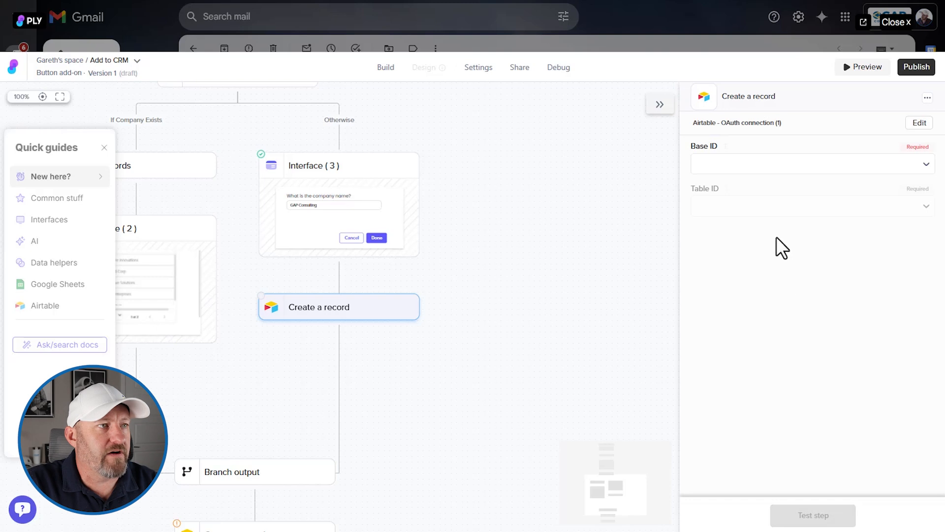
# - Set the new Create a record step's base to CRM Template and its table to Companies
pyautogui.click(716, 163)
pyautogui.click(709, 183)
pyautogui.write('crm')
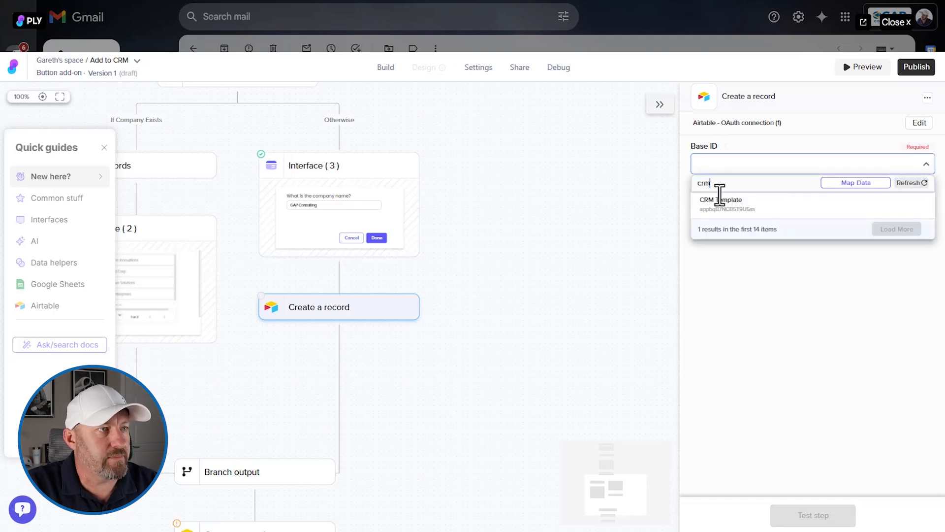
pyautogui.click(719, 199)
pyautogui.click(731, 211)
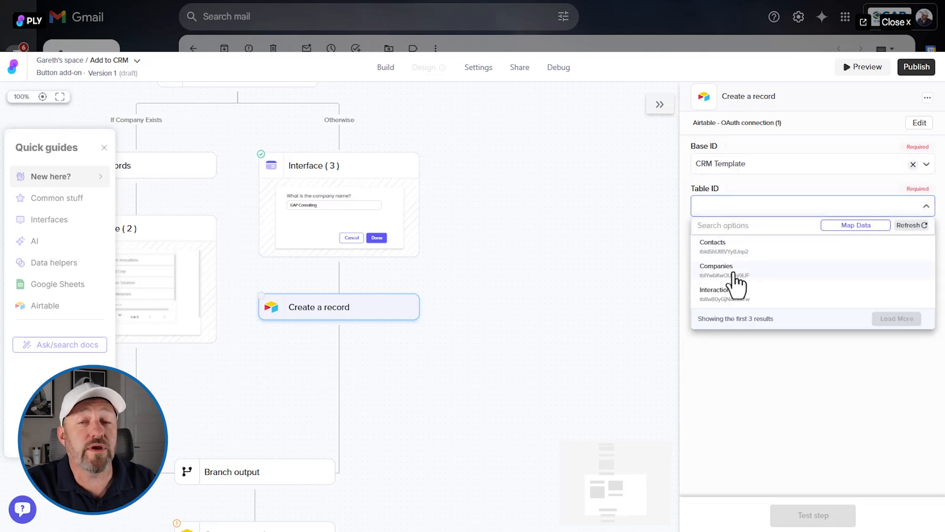
pyautogui.click(737, 284)
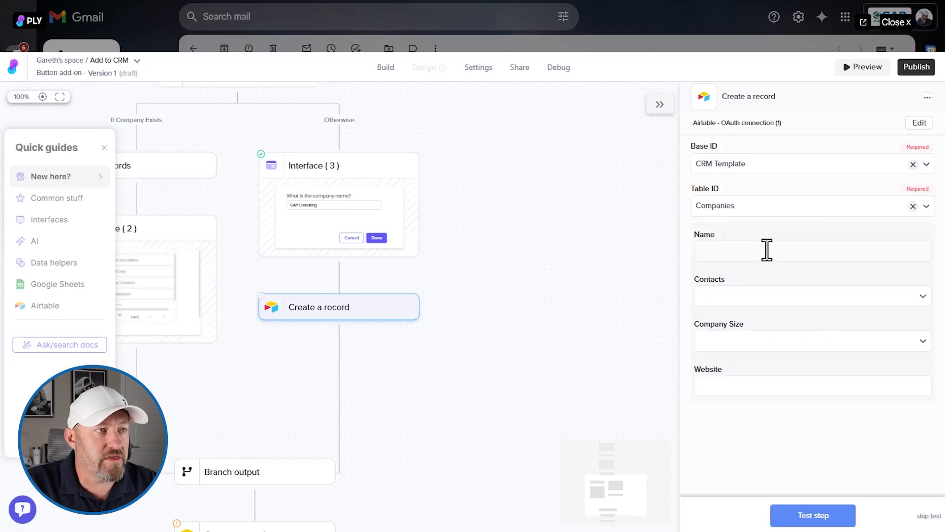
# - Map the company record's Name field to the "What is the company name?" answer from Interface (3)
pyautogui.click(767, 249)
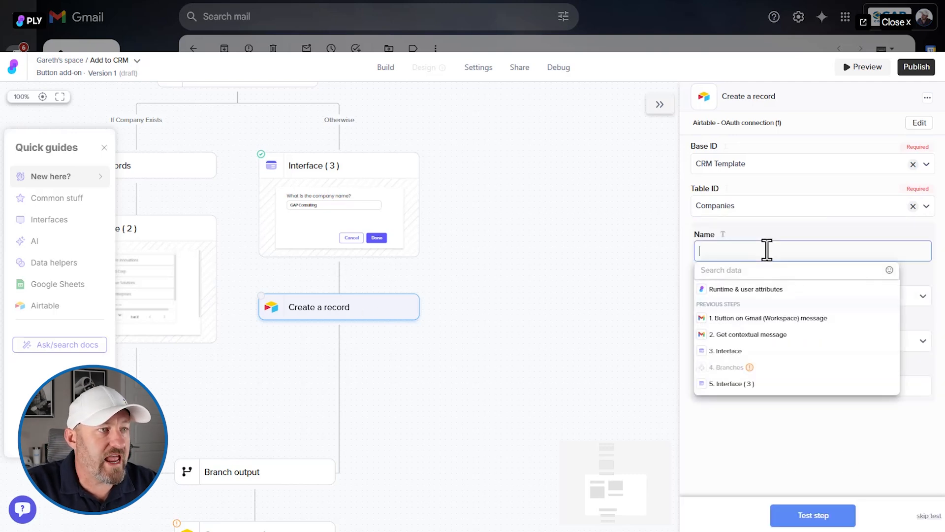
pyautogui.click(762, 387)
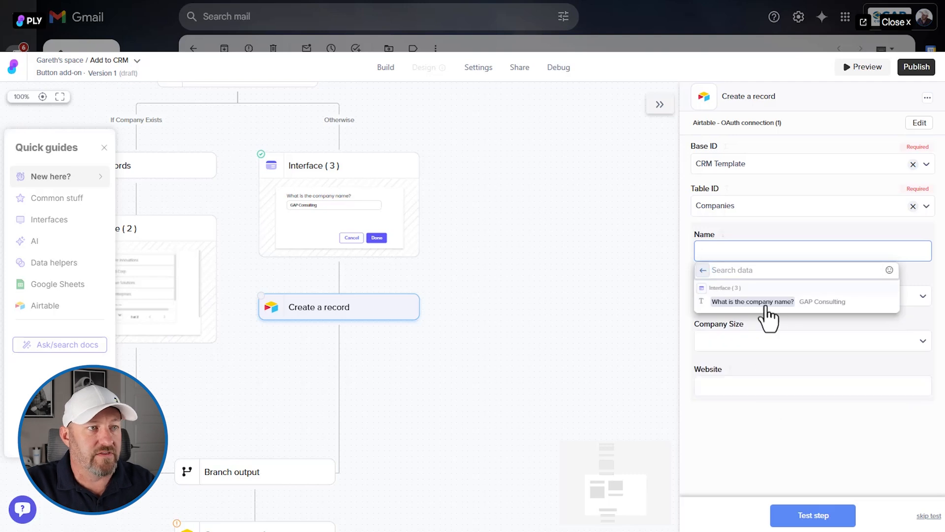
pyautogui.click(858, 304)
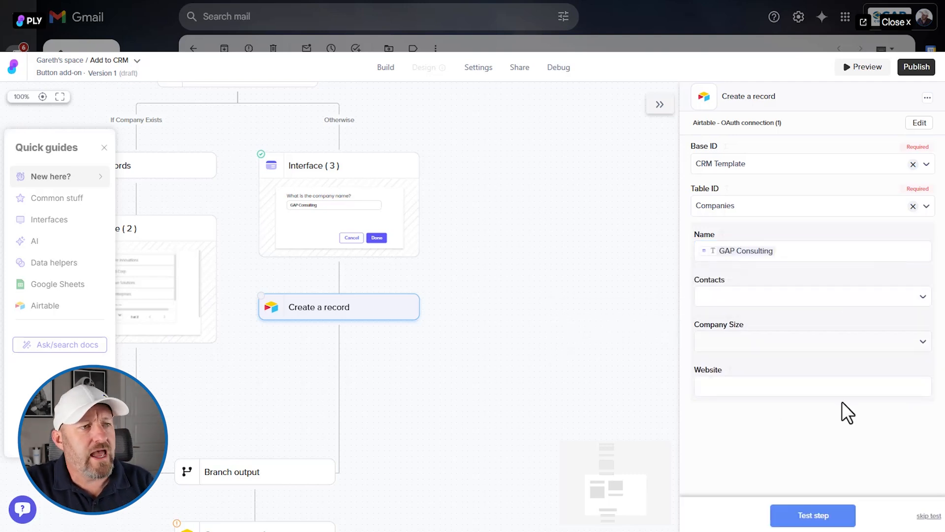
# - Test the company Create a record step and check the Companies table in Airtable for the new record
pyautogui.click(826, 509)
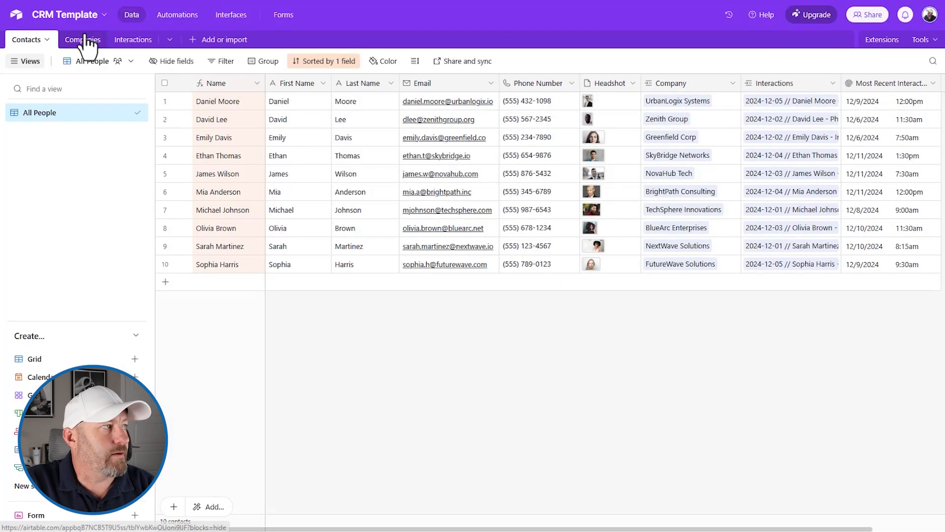
pyautogui.click(85, 39)
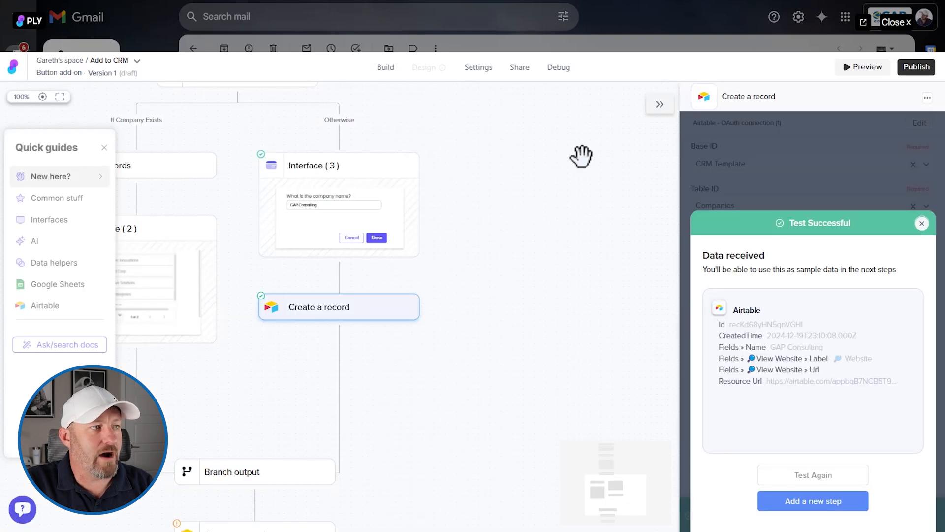
# - Add a parameter to Branch output and map its If Company Exists value to the selected company's id from Interface (2)
pyautogui.moveTo(533, 384); pyautogui.dragTo(674, 354)
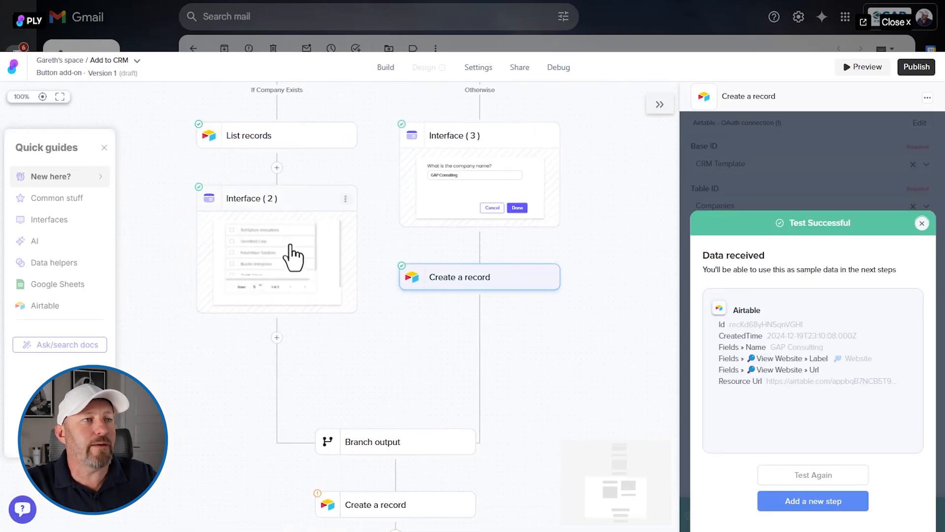
pyautogui.click(393, 448)
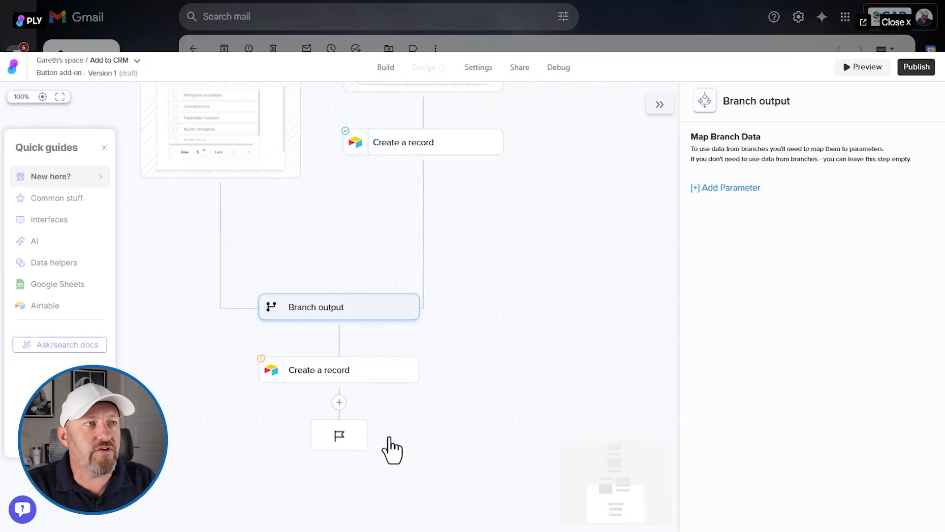
pyautogui.click(746, 188)
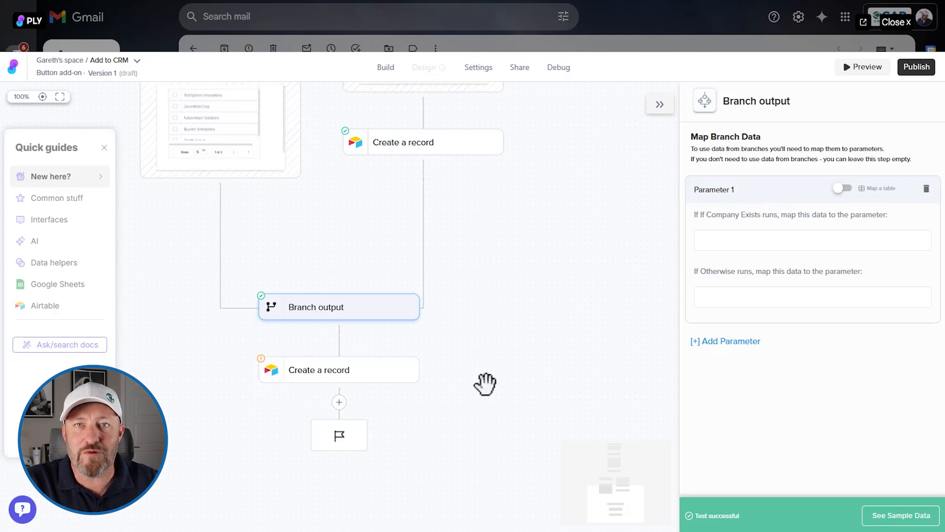
pyautogui.click(784, 245)
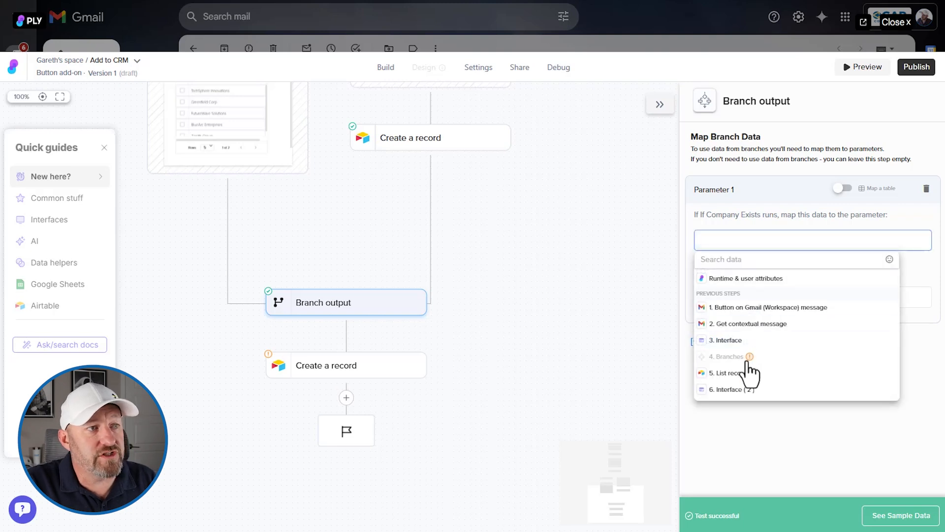
pyautogui.click(735, 393)
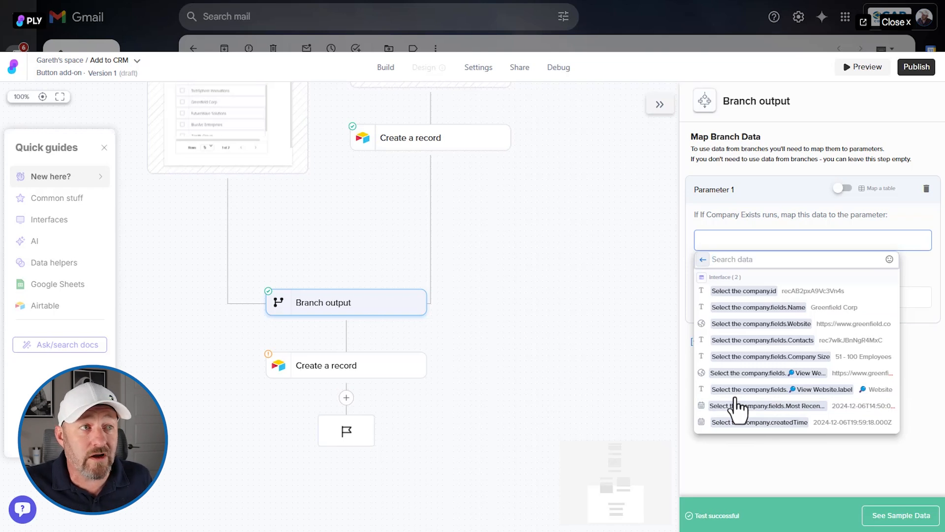
pyautogui.click(752, 292)
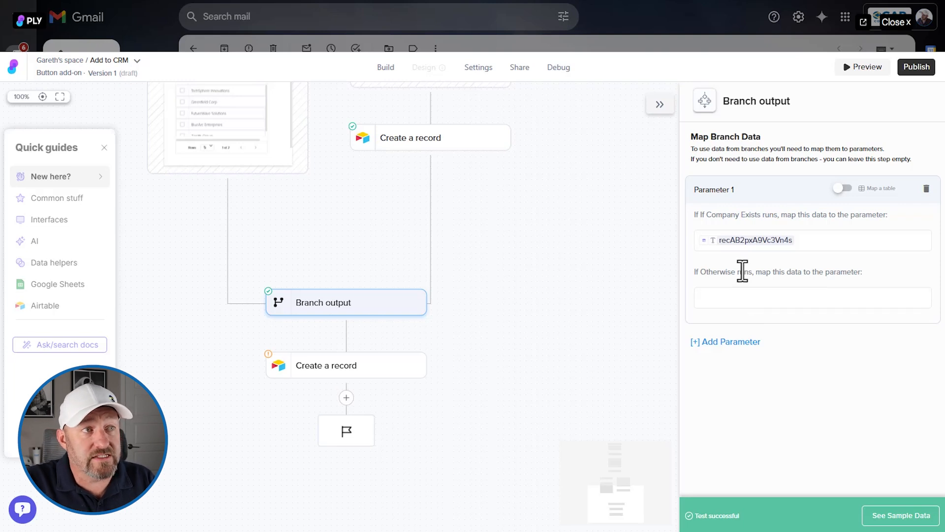
# - Map the parameter's Otherwise value to the record Id from the branch's Create a record step
pyautogui.click(747, 299)
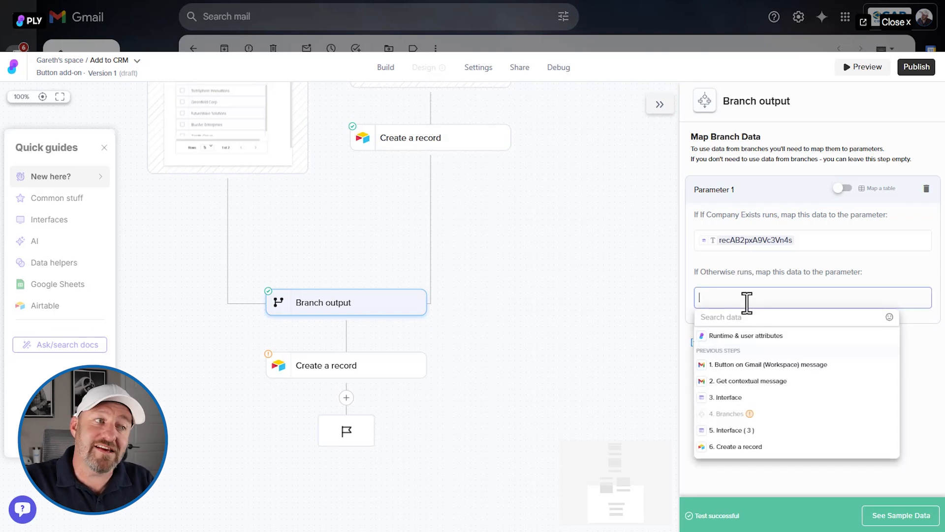
pyautogui.click(761, 447)
pyautogui.click(715, 348)
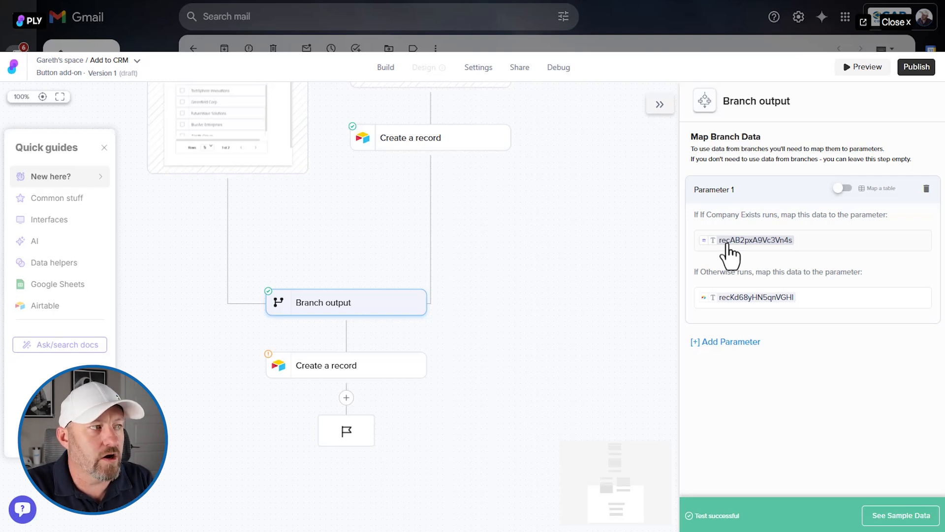
# - Rename the Branch output parameter to "Company Rec ID"
pyautogui.doubleClick(714, 192)
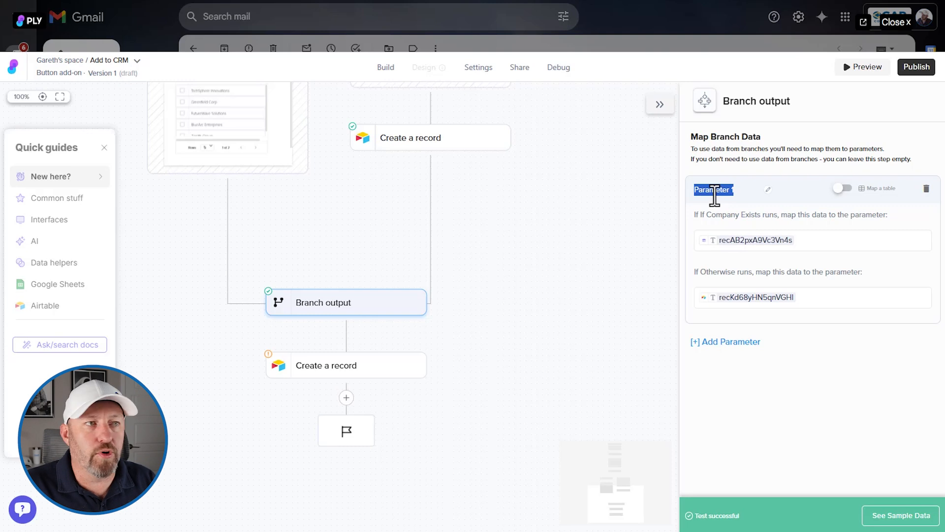
pyautogui.write('Company Rec ID')
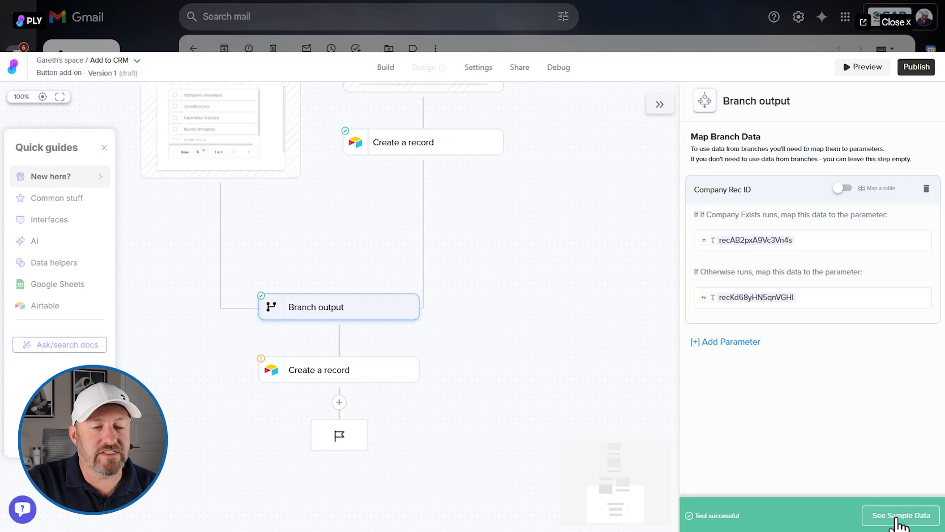
# - Test Branch output again and inspect the sample value received for Company Rec ID
pyautogui.click(897, 523)
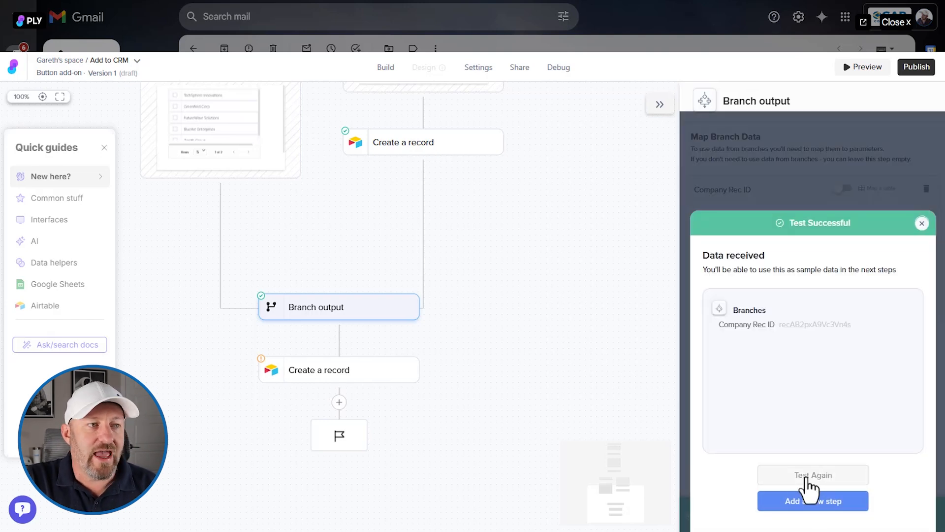
pyautogui.click(806, 478)
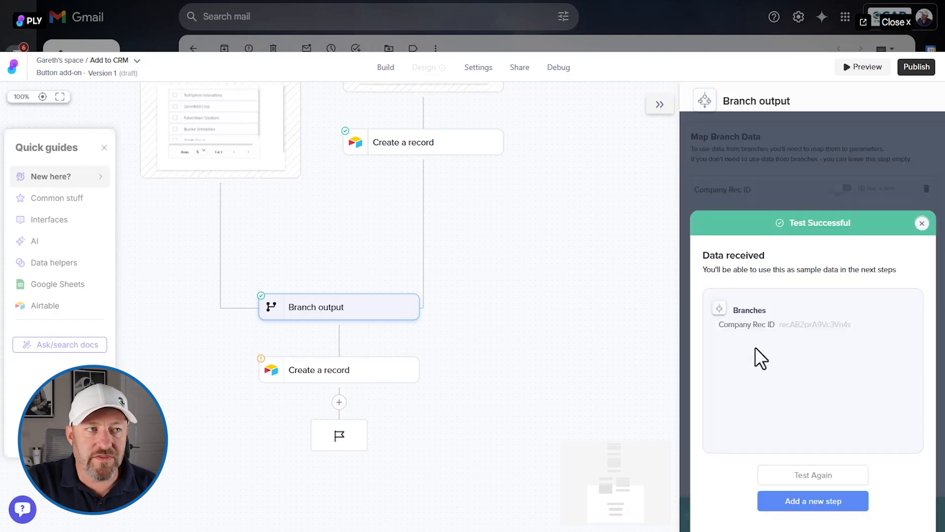
pyautogui.moveTo(780, 325); pyautogui.dragTo(850, 326)
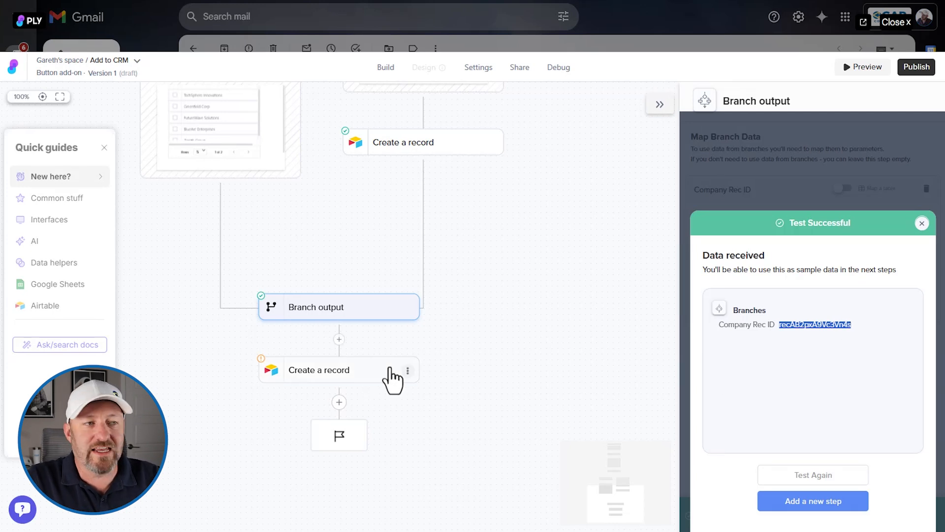
pyautogui.click(922, 224)
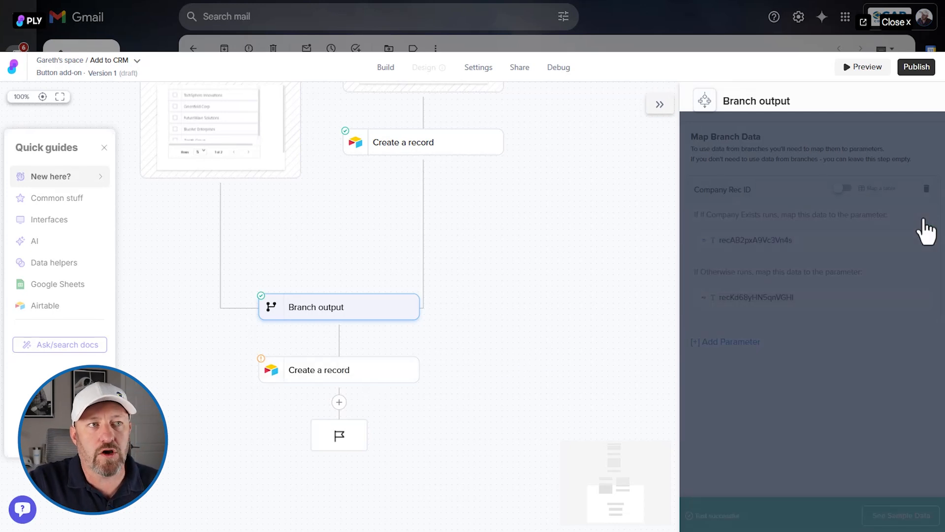
# - Map the Company field of the final Create a record step to Company Rec ID from Branch output
pyautogui.click(335, 370)
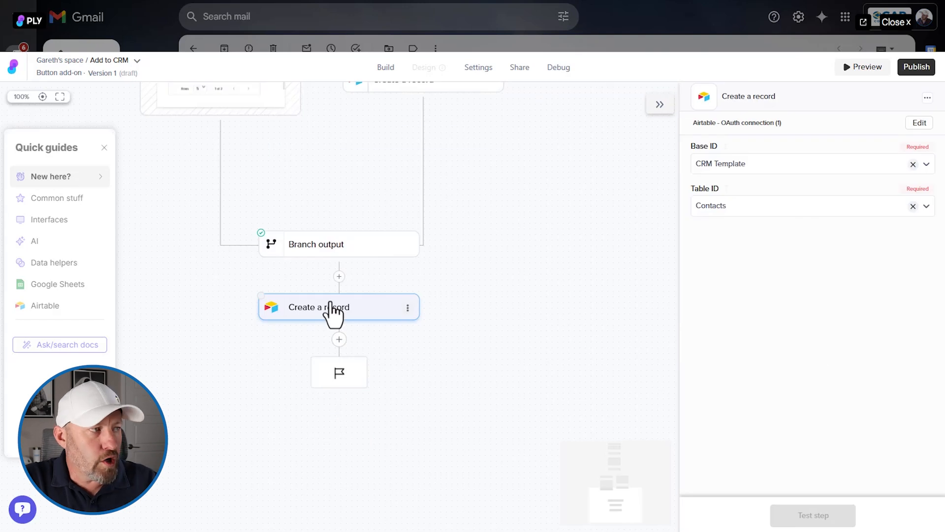
pyautogui.click(331, 304)
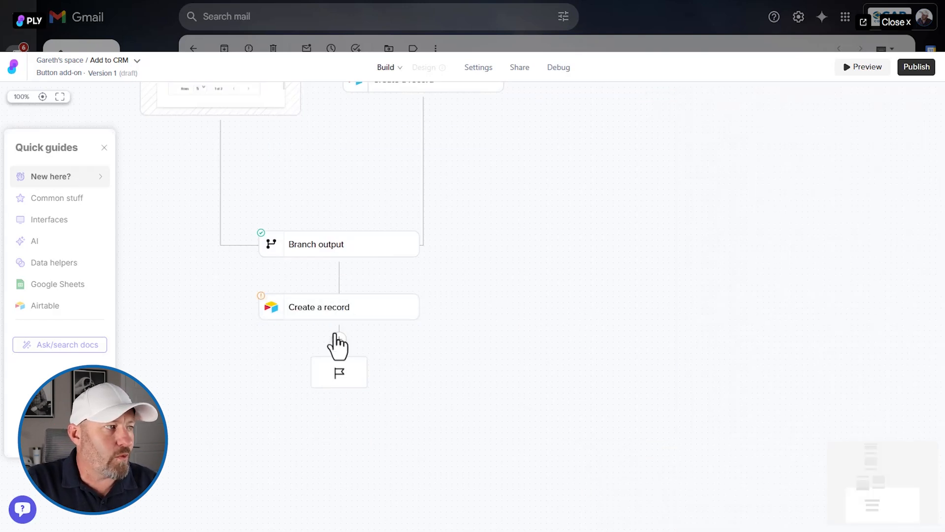
pyautogui.click(331, 310)
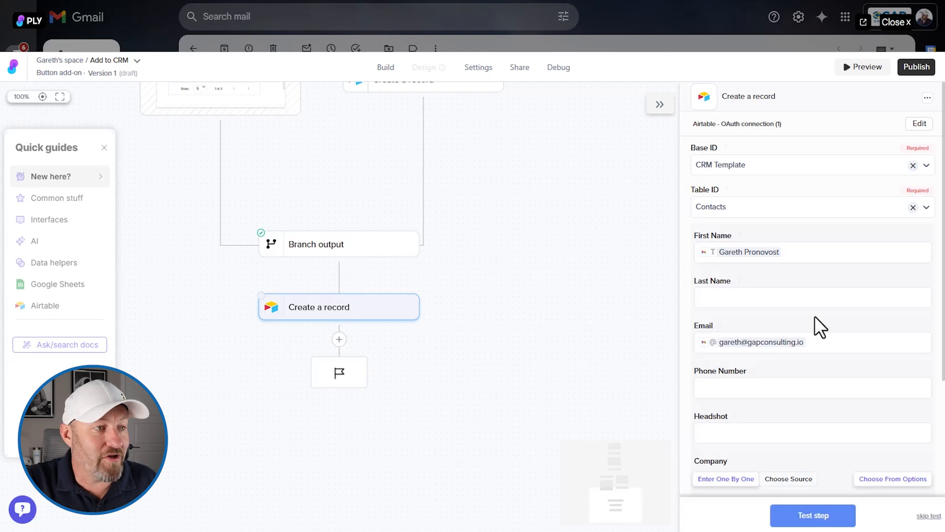
pyautogui.scroll(-2, 821, 327)
pyautogui.scroll(-1, 821, 328)
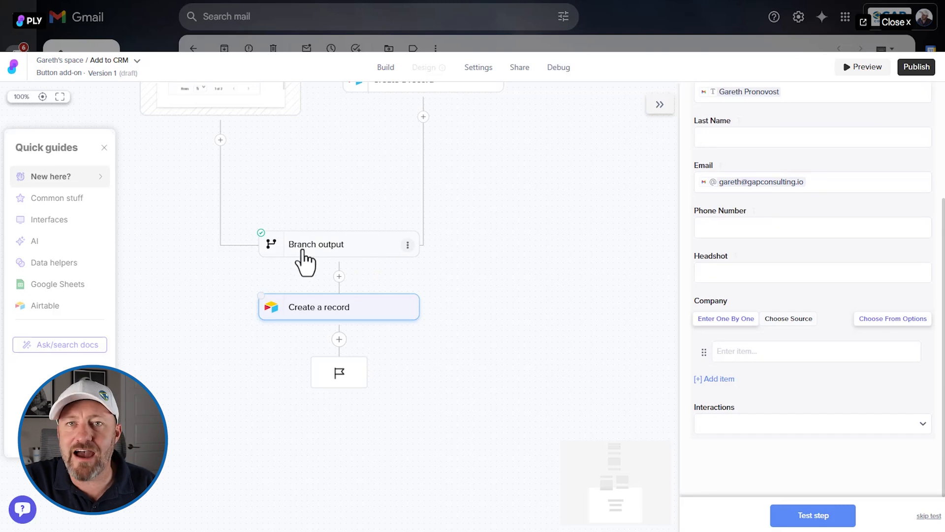
pyautogui.click(751, 351)
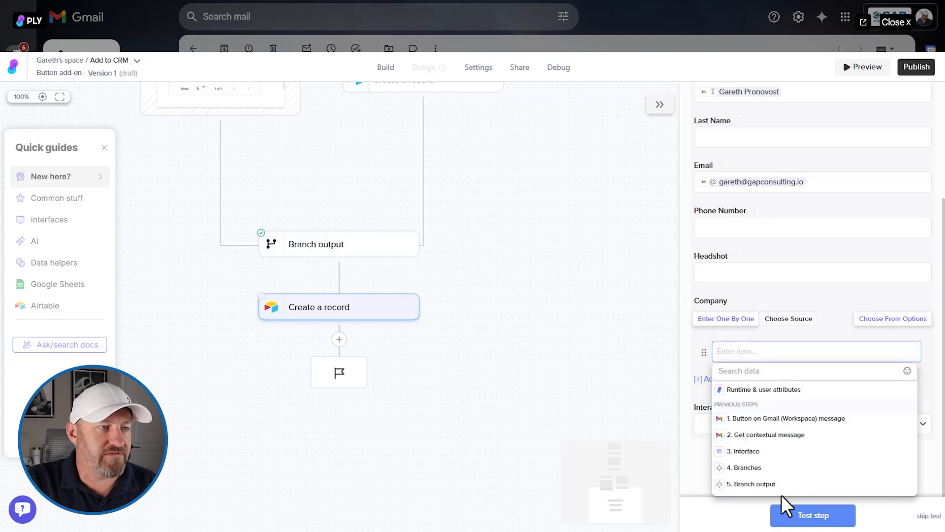
pyautogui.click(757, 488)
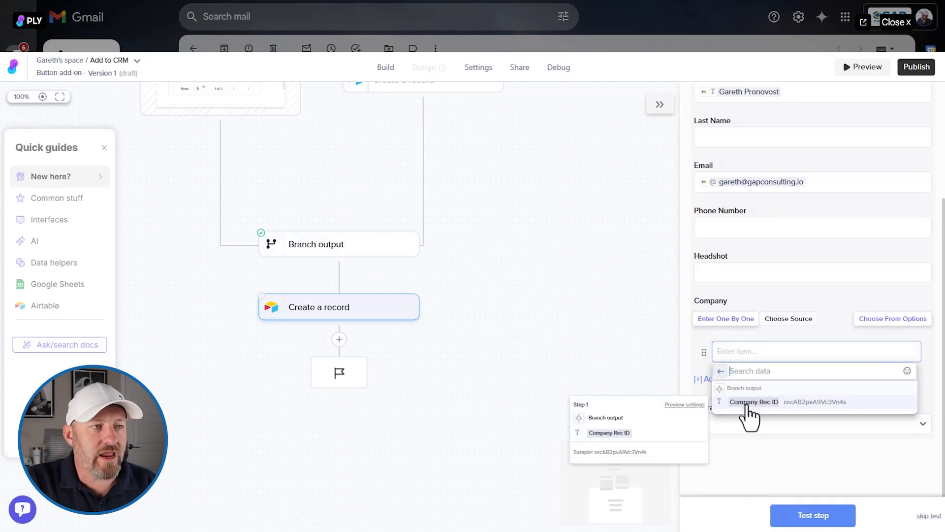
pyautogui.click(748, 402)
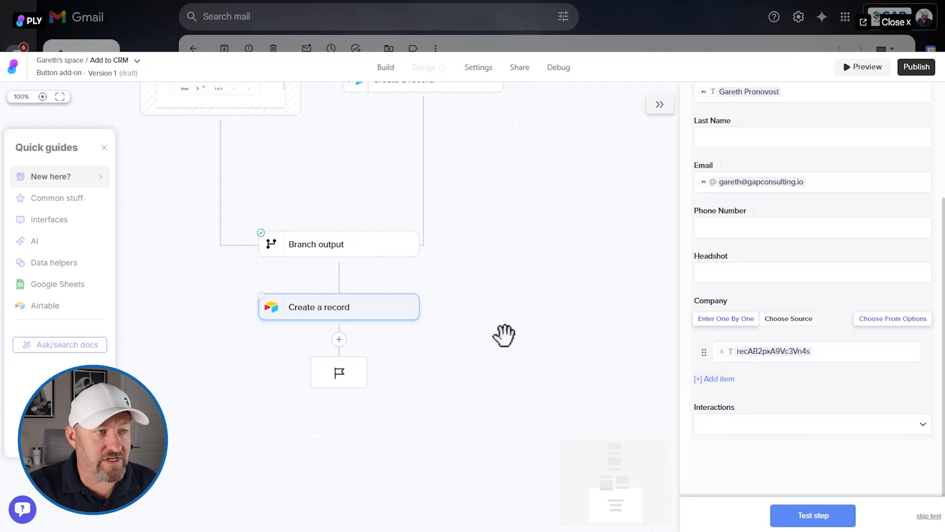
# - Test the contact's Create a record step and check the contact linked to GAP Consulting in Airtable's Companies table
pyautogui.click(790, 523)
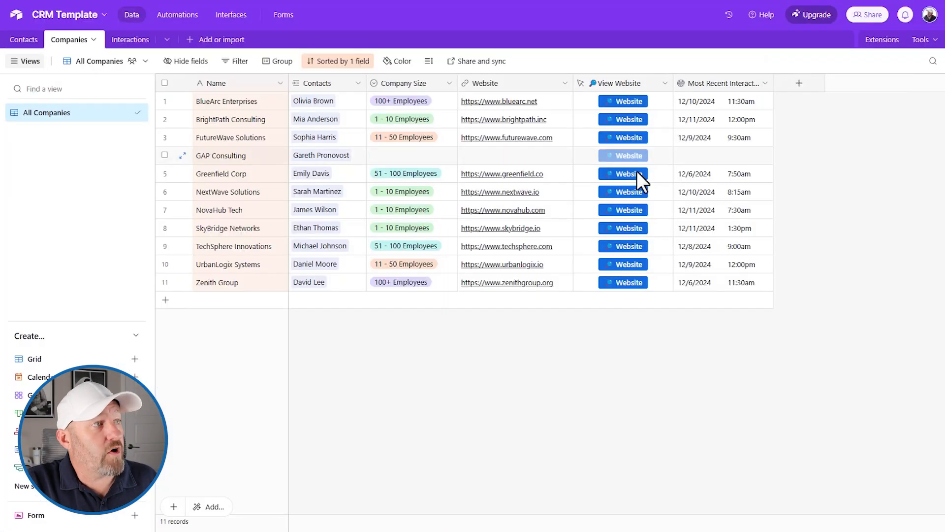
pyautogui.click(330, 157)
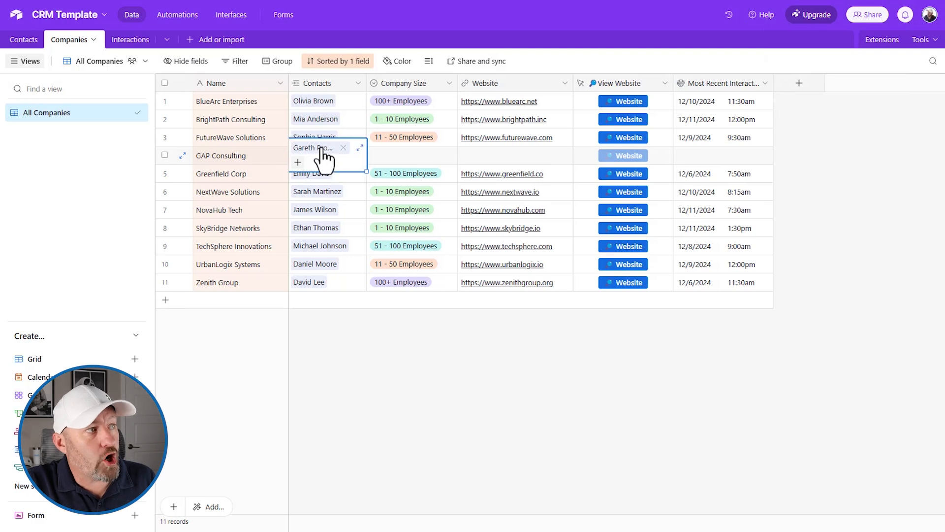
pyautogui.click(232, 155)
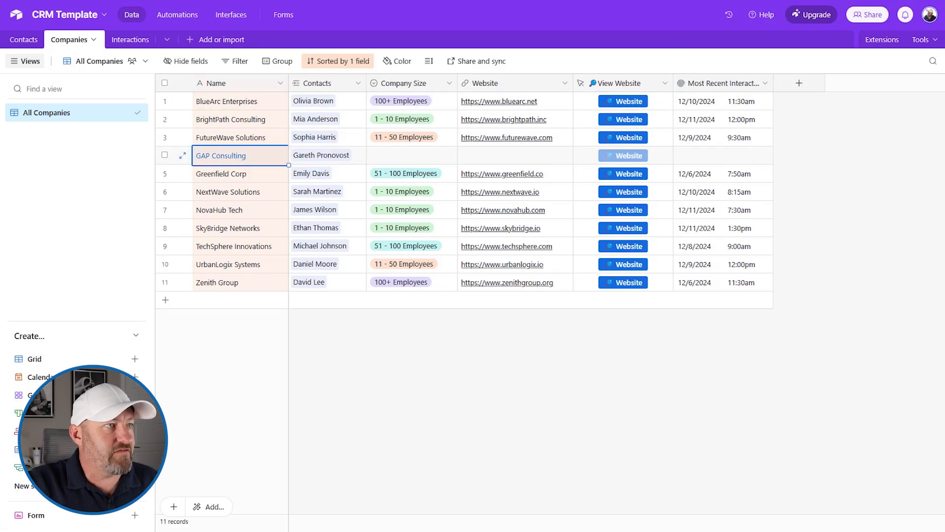
# - Delete the GAP Consulting test record from Companies and its test contact from Contacts in Airtable
pyautogui.rightClick(166, 156)
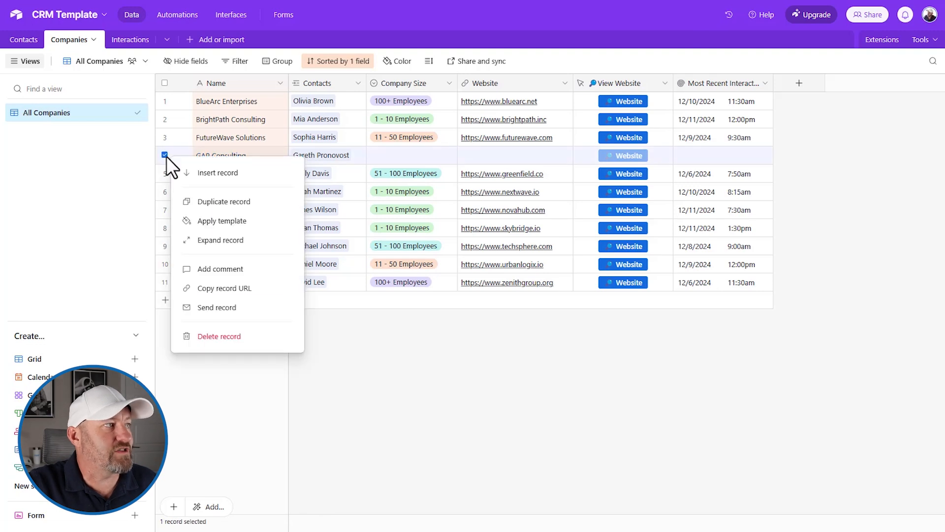
pyautogui.click(226, 338)
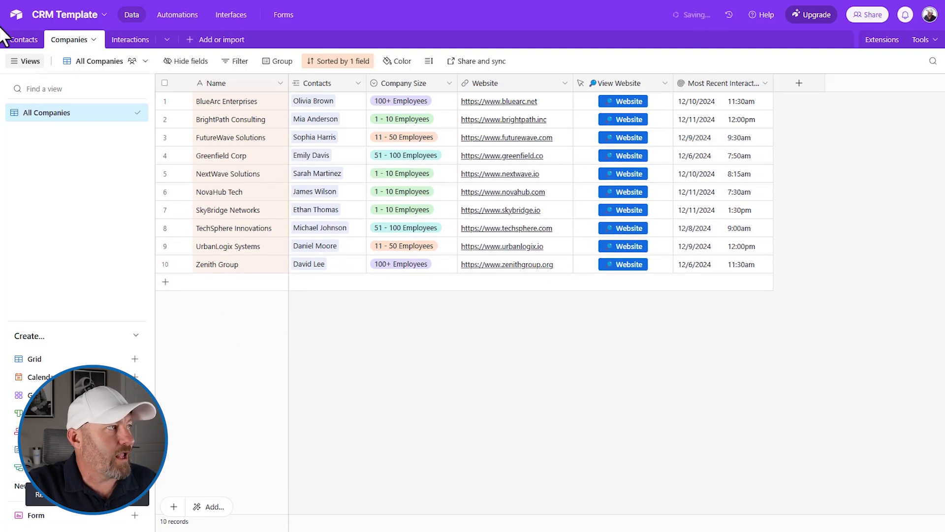
pyautogui.click(24, 40)
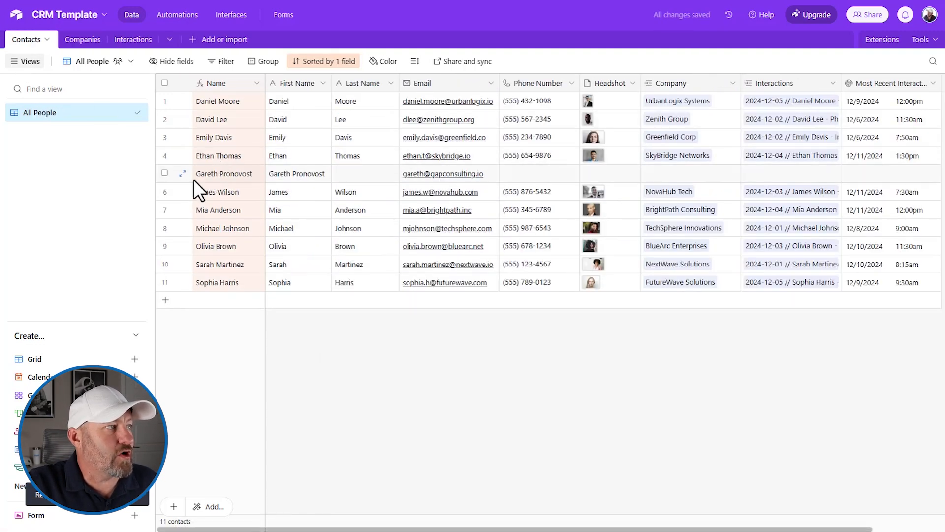
pyautogui.rightClick(161, 172)
pyautogui.click(217, 351)
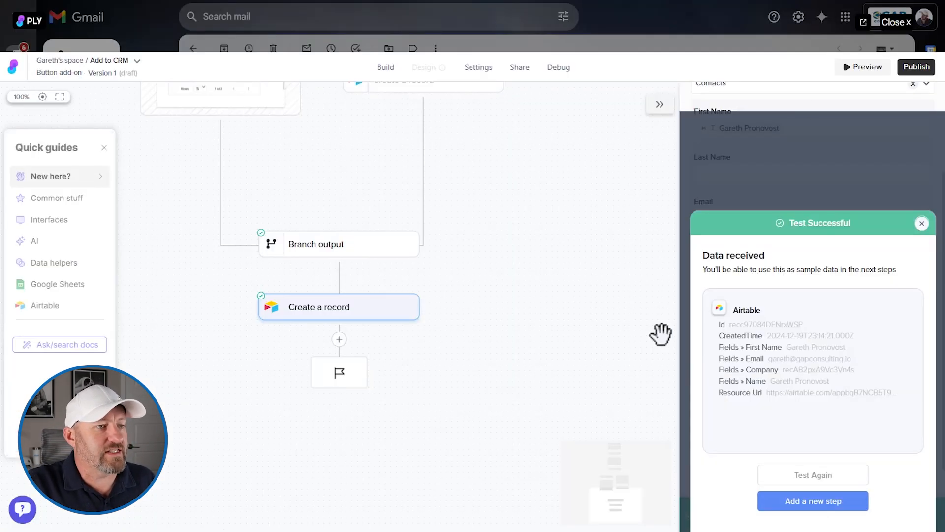
# - Return to the Ply builder, dismiss the test results and publish the Add to CRM button
pyautogui.click(922, 223)
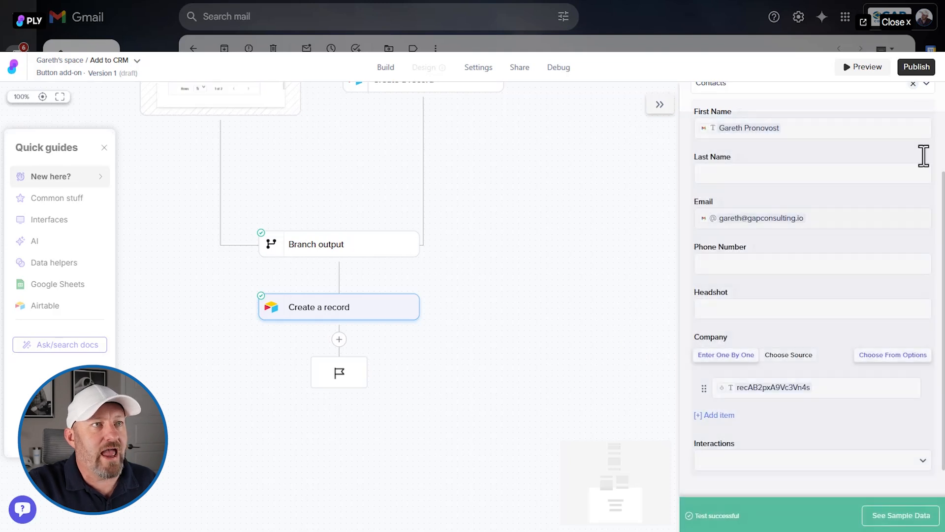
pyautogui.click(917, 69)
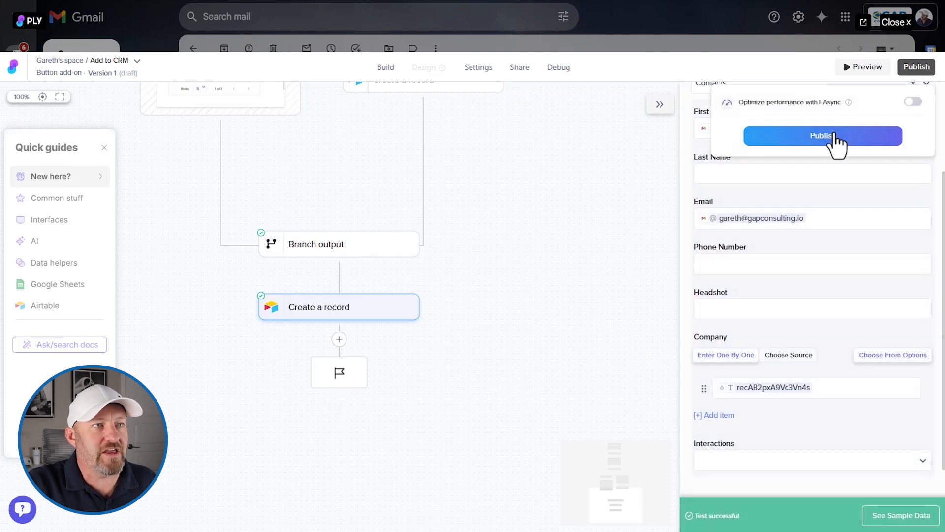
pyautogui.click(821, 137)
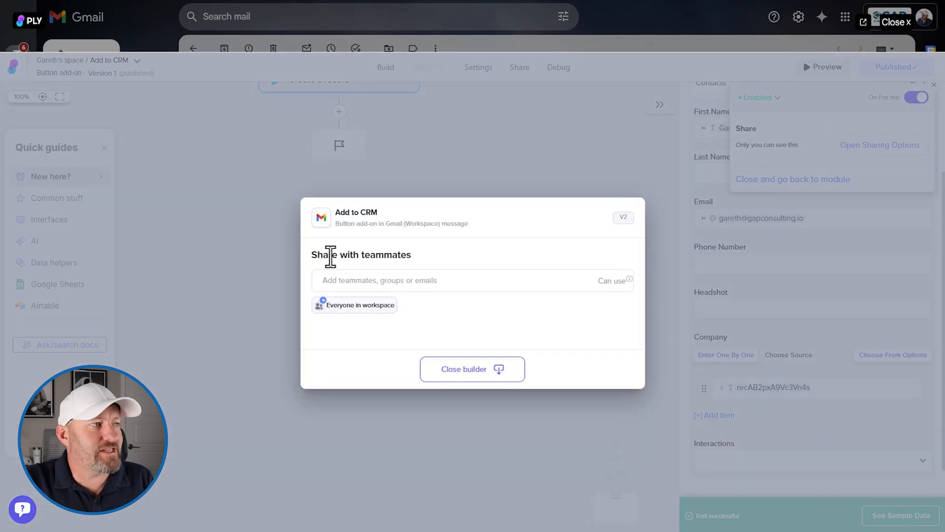
# - Close the builder without sharing the button with teammates and dismiss the editing tip in Gmail
pyautogui.click(341, 286)
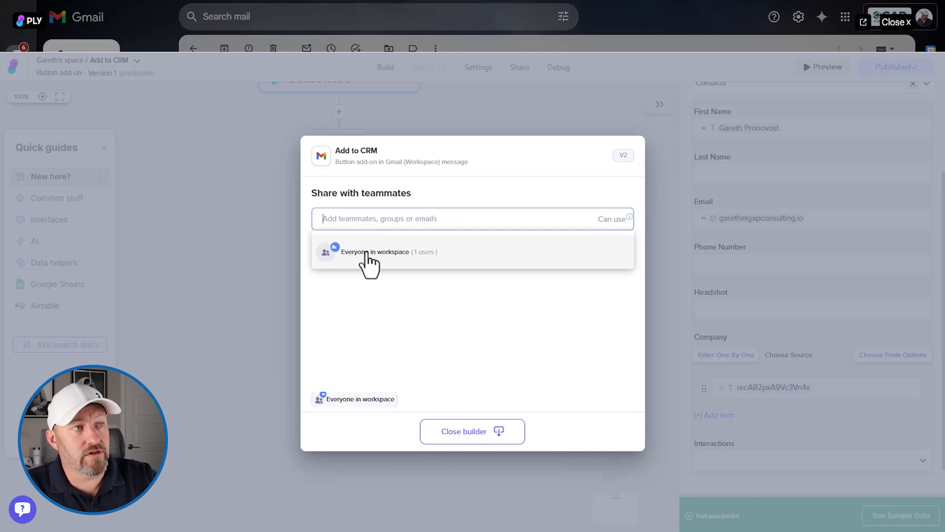
pyautogui.click(474, 433)
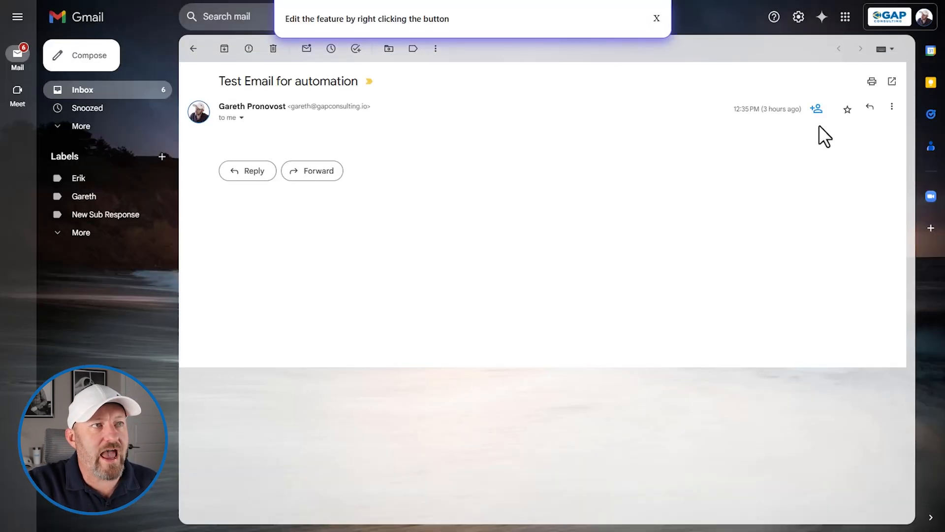
pyautogui.click(657, 18)
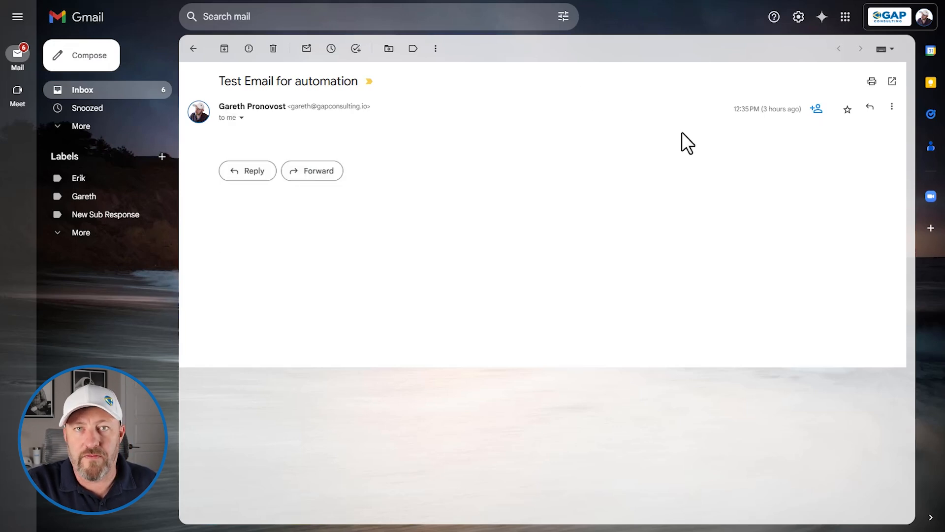
# - Run Add to CRM on the test email, answering "No (need to create)" and entering "GAP Consulting" as the company name
pyautogui.click(816, 114)
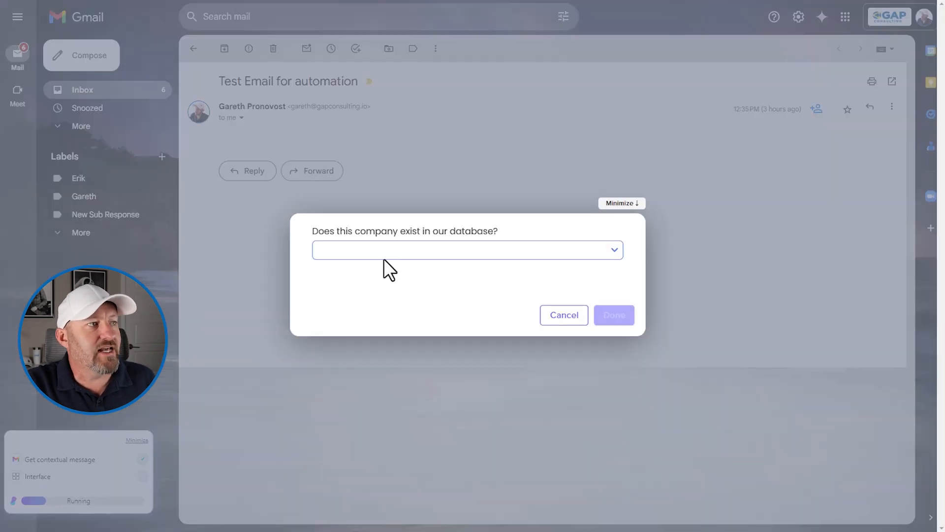
pyautogui.click(386, 252)
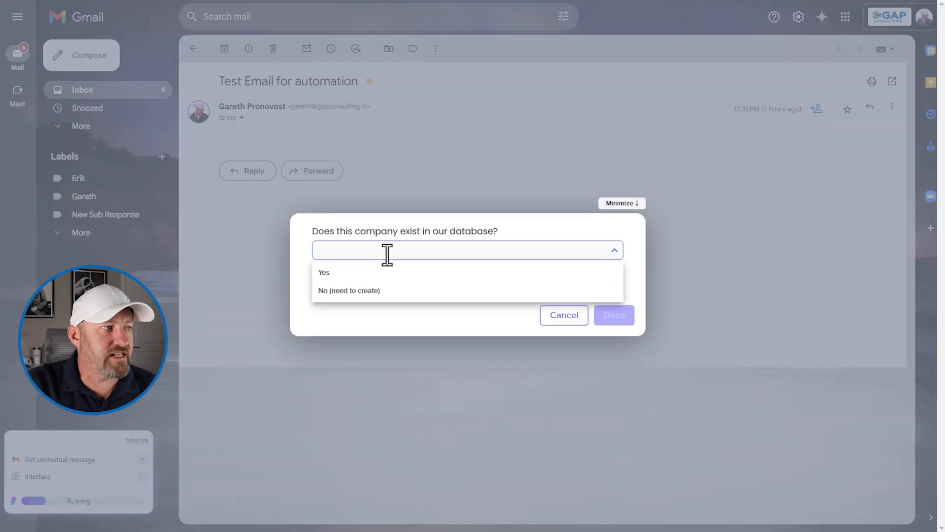
pyautogui.click(386, 288)
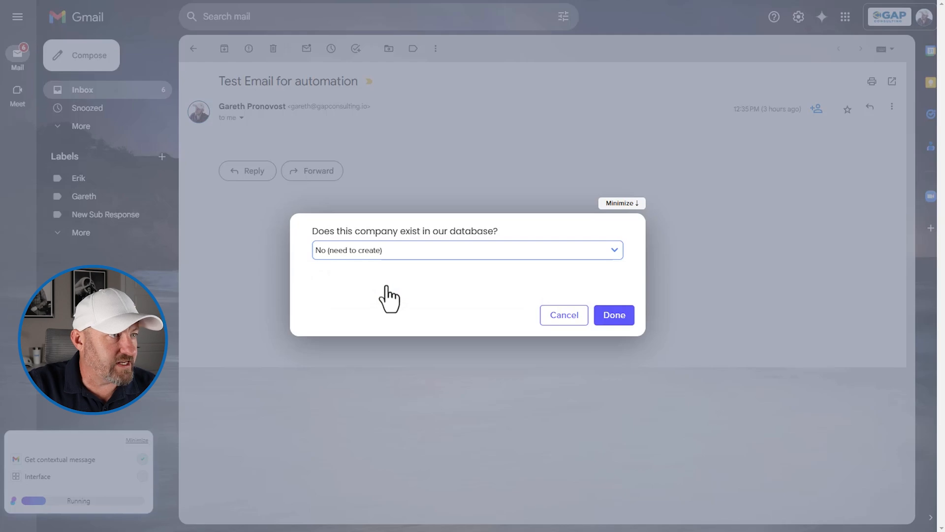
pyautogui.click(609, 317)
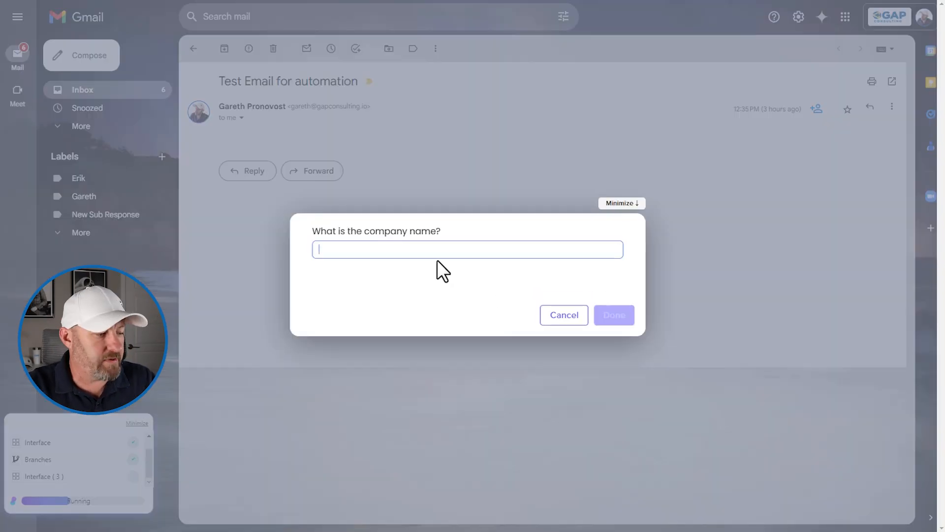
pyautogui.write('GAP Consulting')
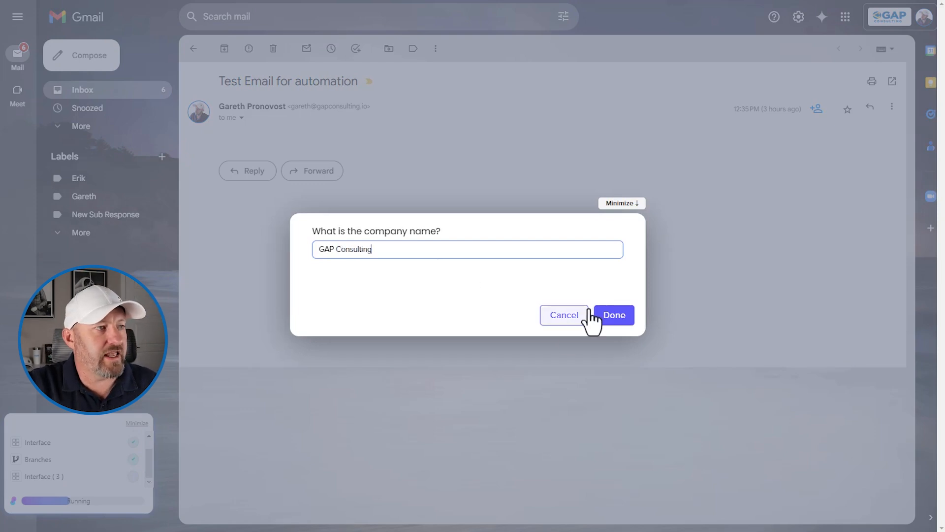
pyautogui.click(616, 317)
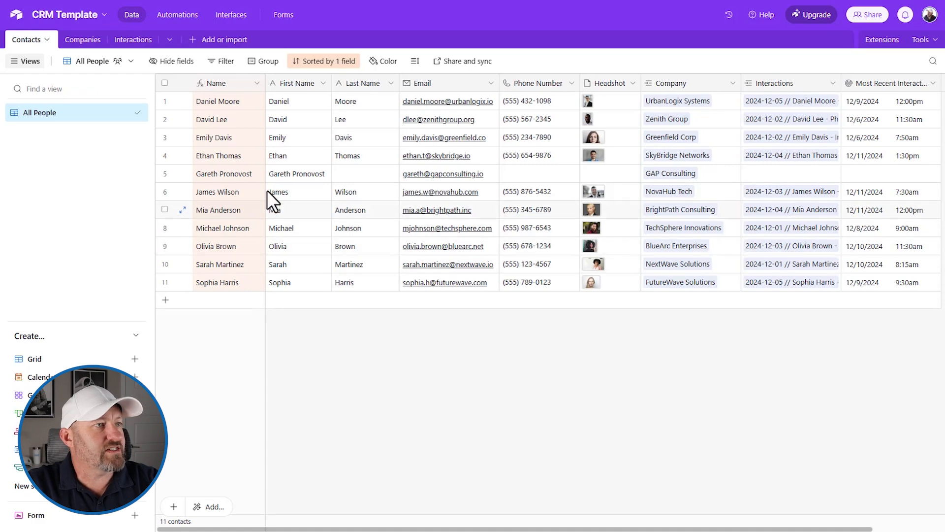
# - Inspect the newly created contact record in Airtable's Contacts table and its linked GAP Consulting company record
pyautogui.click(208, 171)
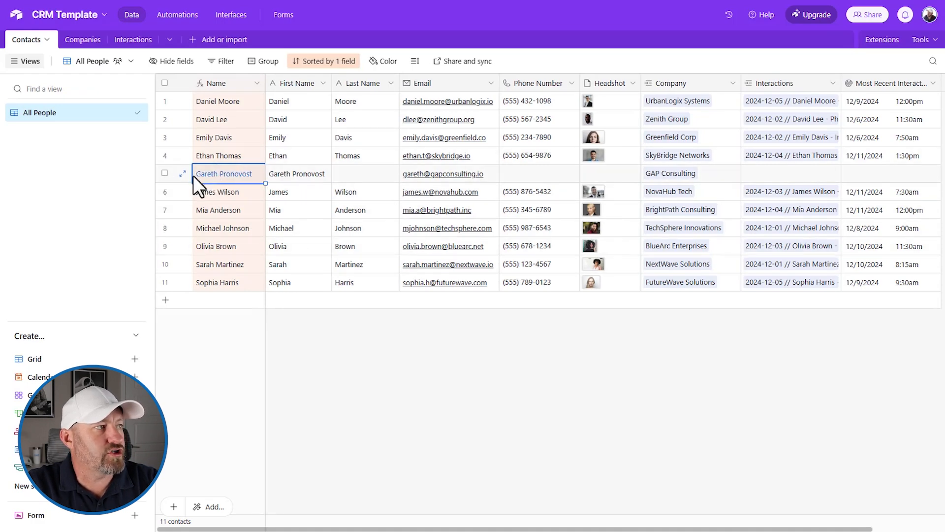
pyautogui.click(183, 173)
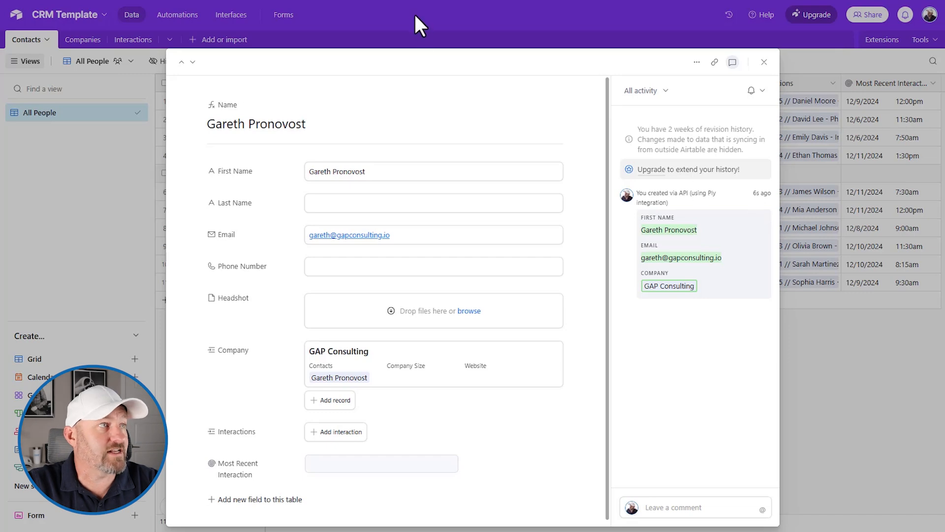
pyautogui.press('Escape')
pyautogui.click(654, 176)
pyautogui.click(655, 176)
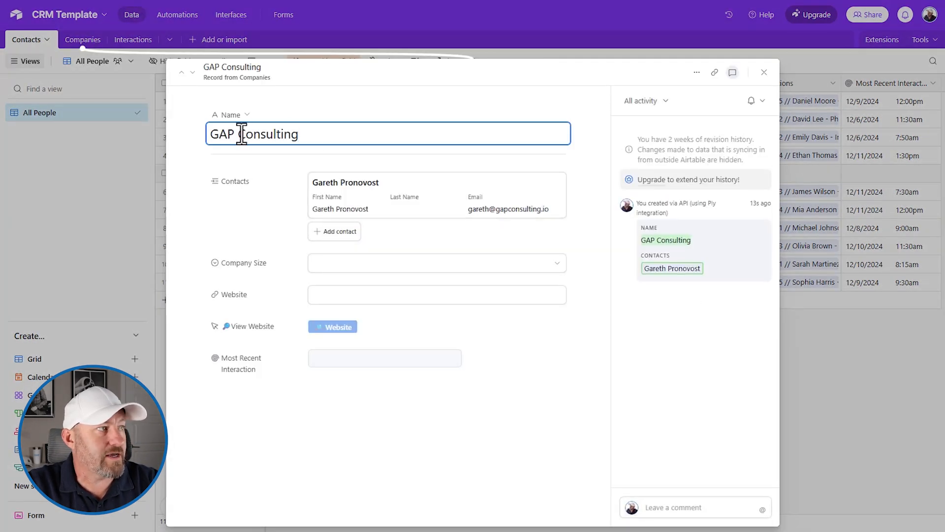